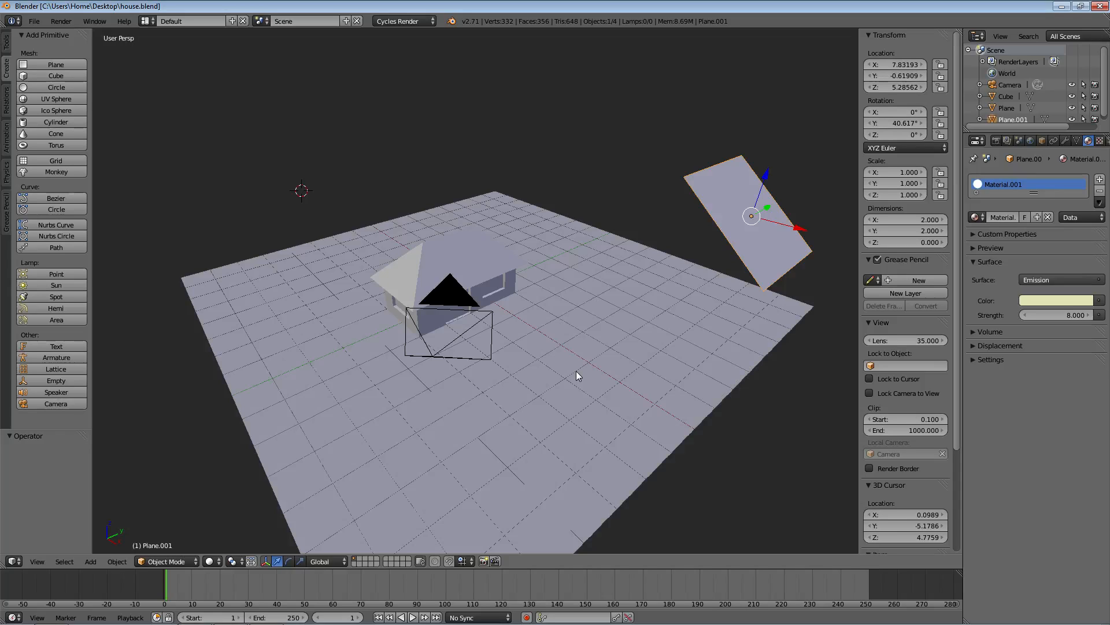
Start the Screencast Keys display for the viewport and collapse its settings section.
{"action": "middle_click_drag", "start_coordinate": [626, 317], "coordinate": [588, 327]}
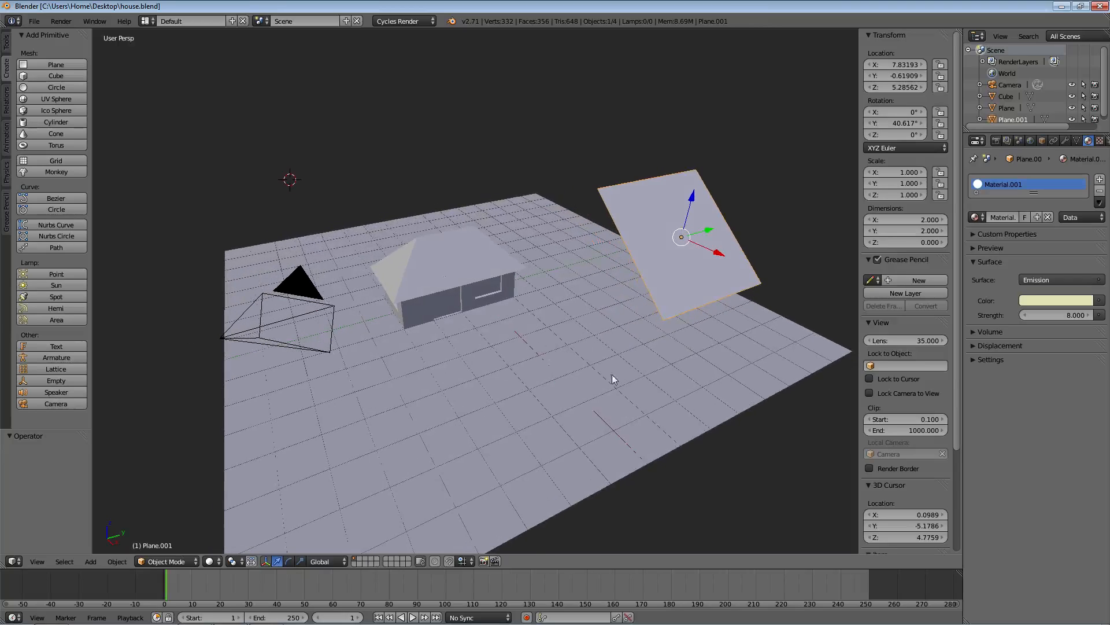
{"action": "scroll", "coordinate": [890, 462], "scroll_direction": "down", "scroll_amount": 5}
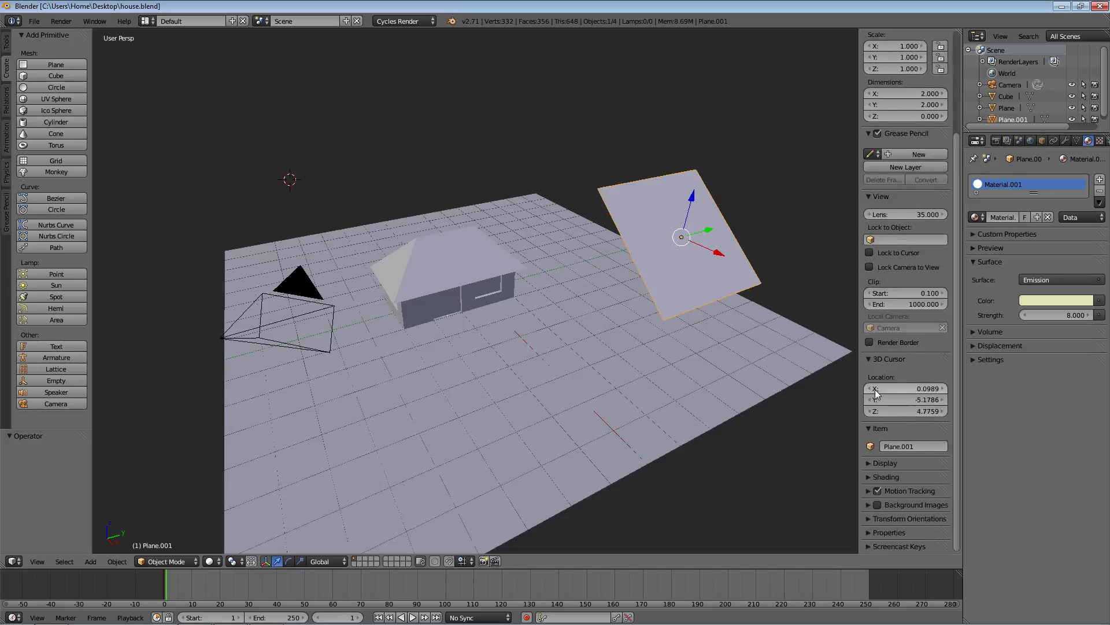
{"action": "left_click", "coordinate": [870, 543]}
{"action": "left_click", "coordinate": [893, 541]}
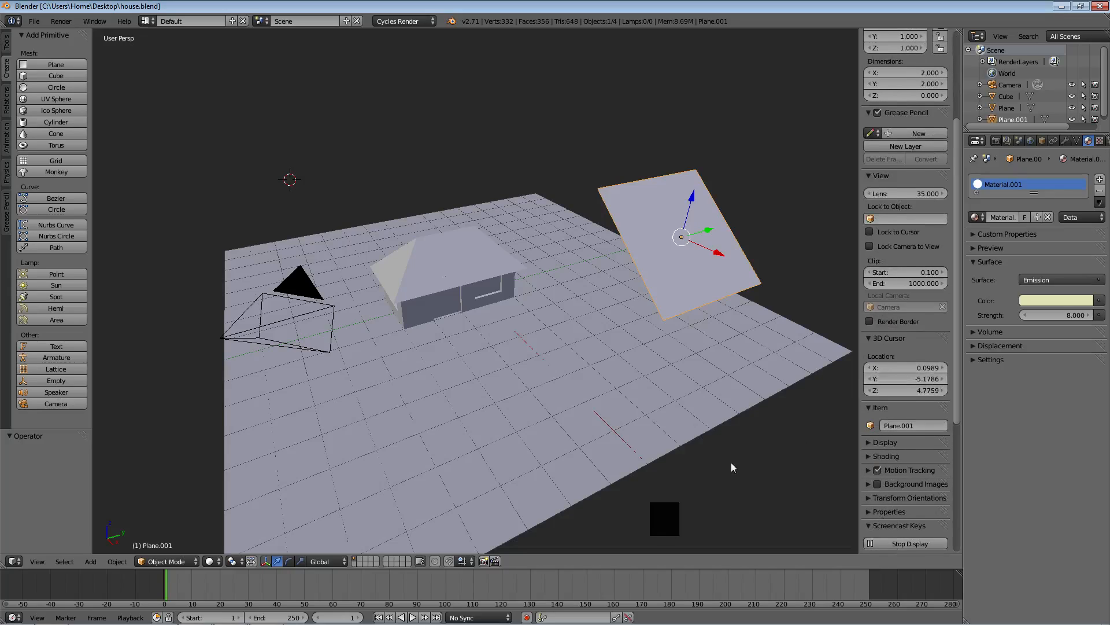
{"action": "scroll", "coordinate": [723, 454], "scroll_direction": "up", "scroll_amount": 4}
{"action": "scroll", "coordinate": [741, 457], "scroll_direction": "down", "scroll_amount": 2}
{"action": "left_click", "coordinate": [869, 526]}
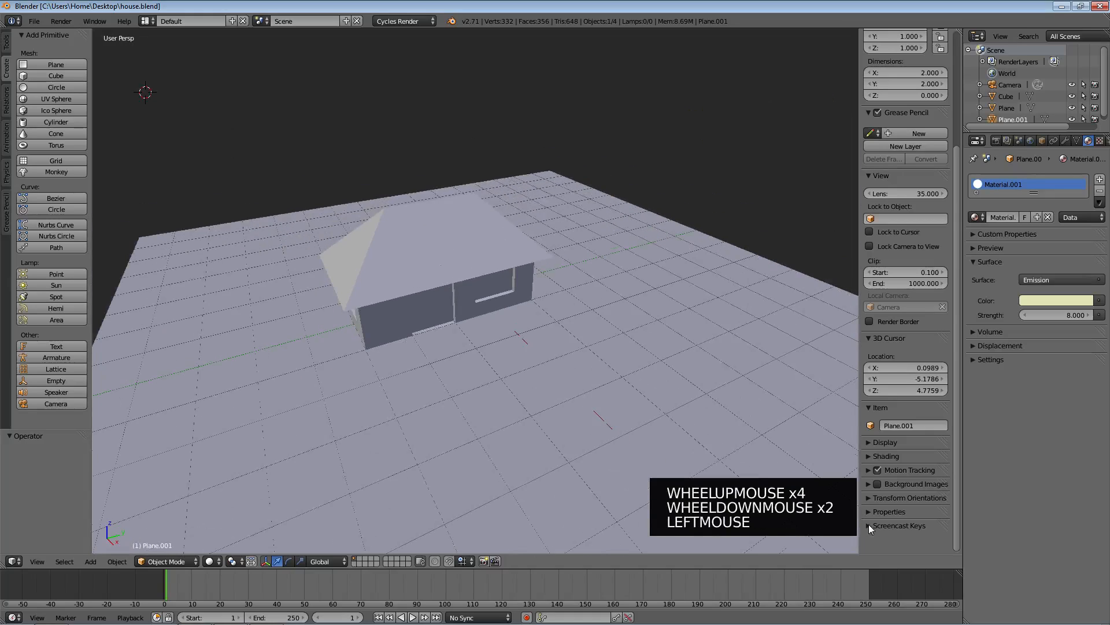
Render the house scene to check the current lighting and return to the viewport.
{"action": "key", "text": "F12"}
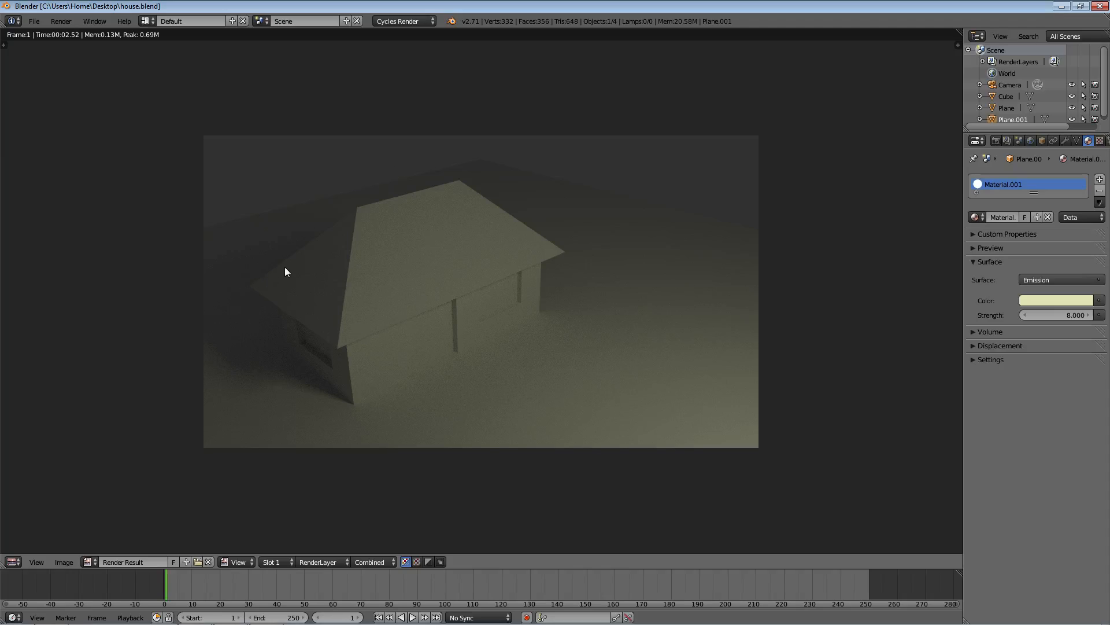
{"action": "key", "text": "Escape"}
Scale the emission plane uniformly by a factor of 5.
{"action": "scroll", "coordinate": [466, 294], "scroll_direction": "down", "scroll_amount": 3}
{"action": "middle_click_drag", "start_coordinate": [553, 295], "coordinate": [498, 241]}
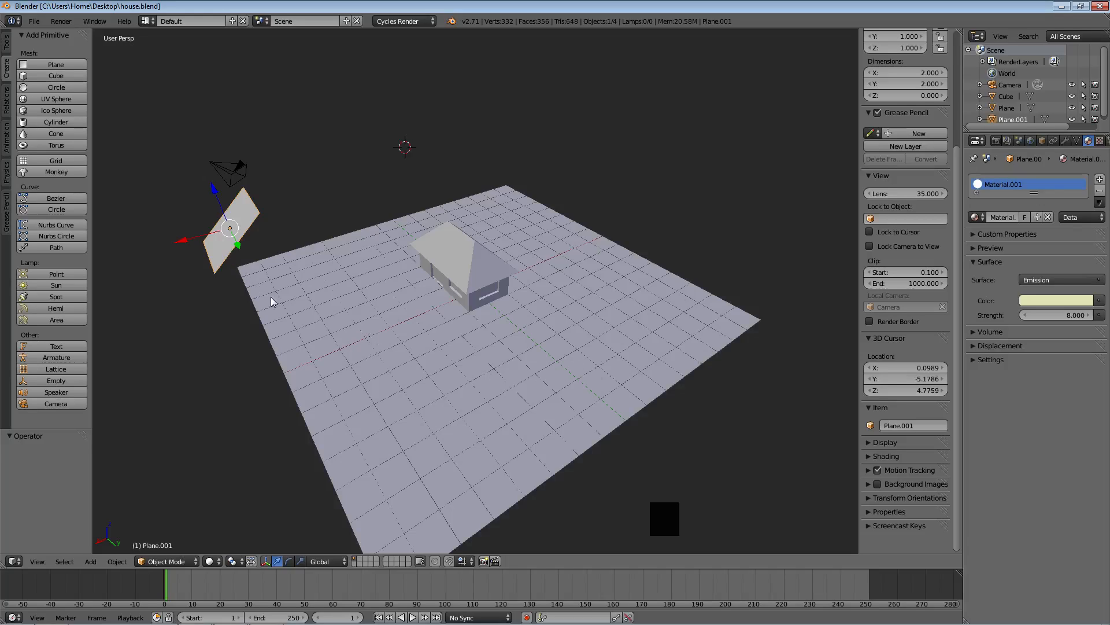
{"action": "middle_click_drag", "start_coordinate": [658, 308], "coordinate": [485, 254]}
{"action": "scroll", "coordinate": [492, 226], "scroll_direction": "up", "scroll_amount": 2}
{"action": "middle_click_drag", "start_coordinate": [494, 213], "coordinate": [407, 100]}
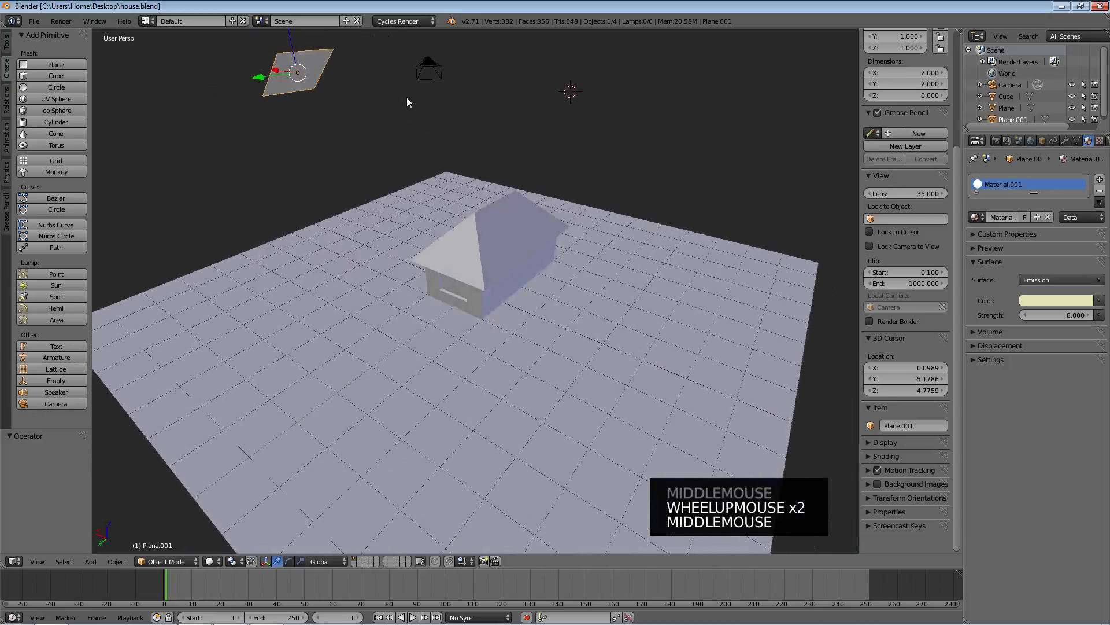
{"action": "middle_click", "coordinate": [314, 61]}
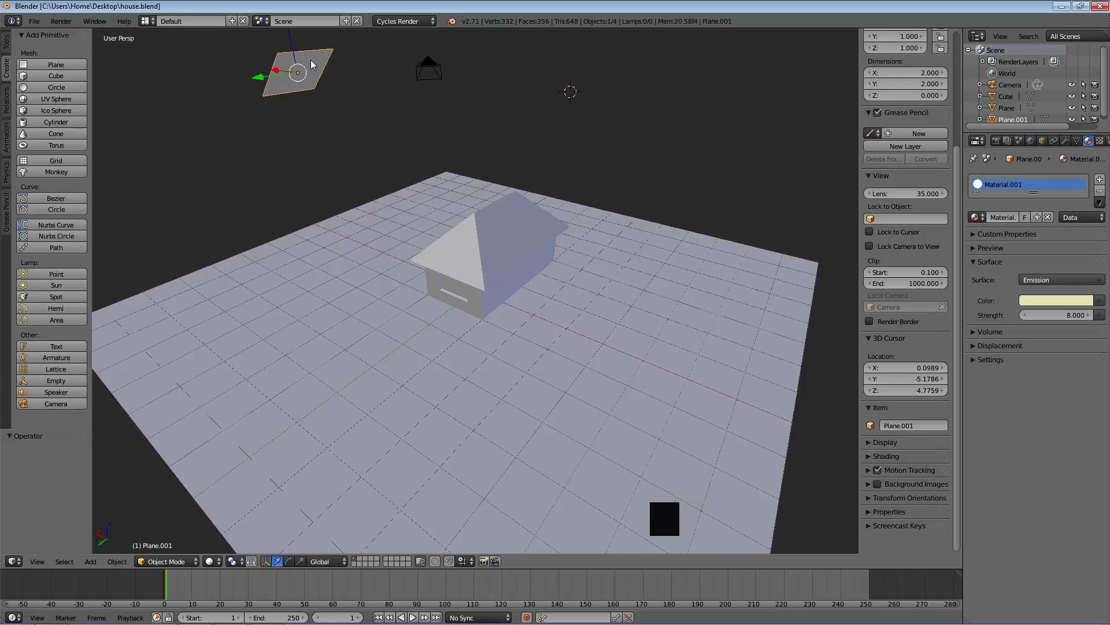
{"action": "key", "text": "s"}
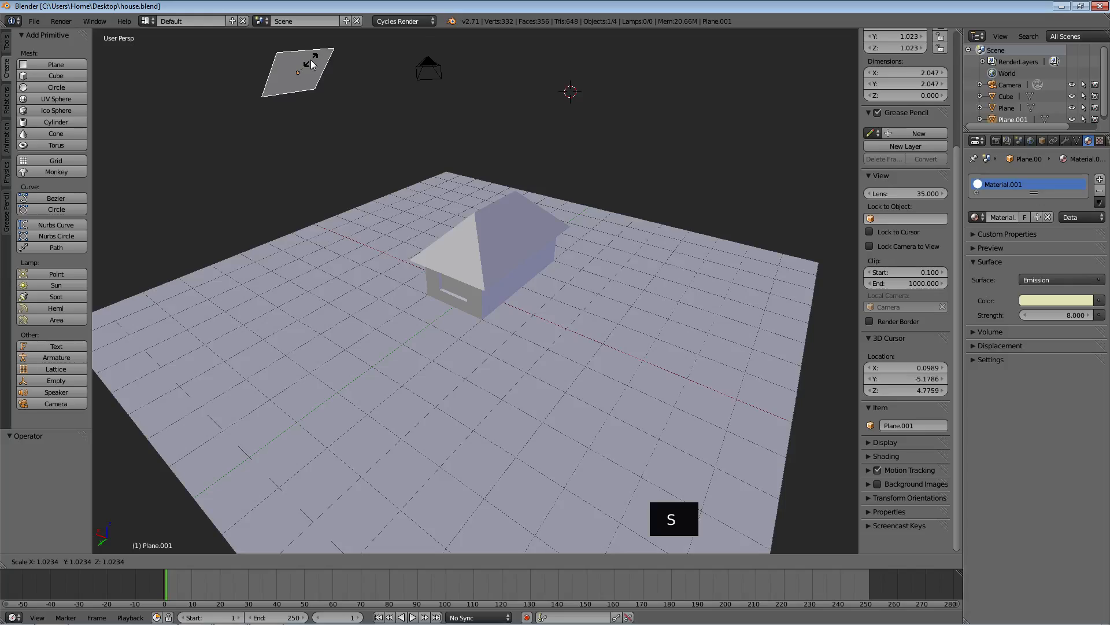
{"action": "key", "text": "5"}
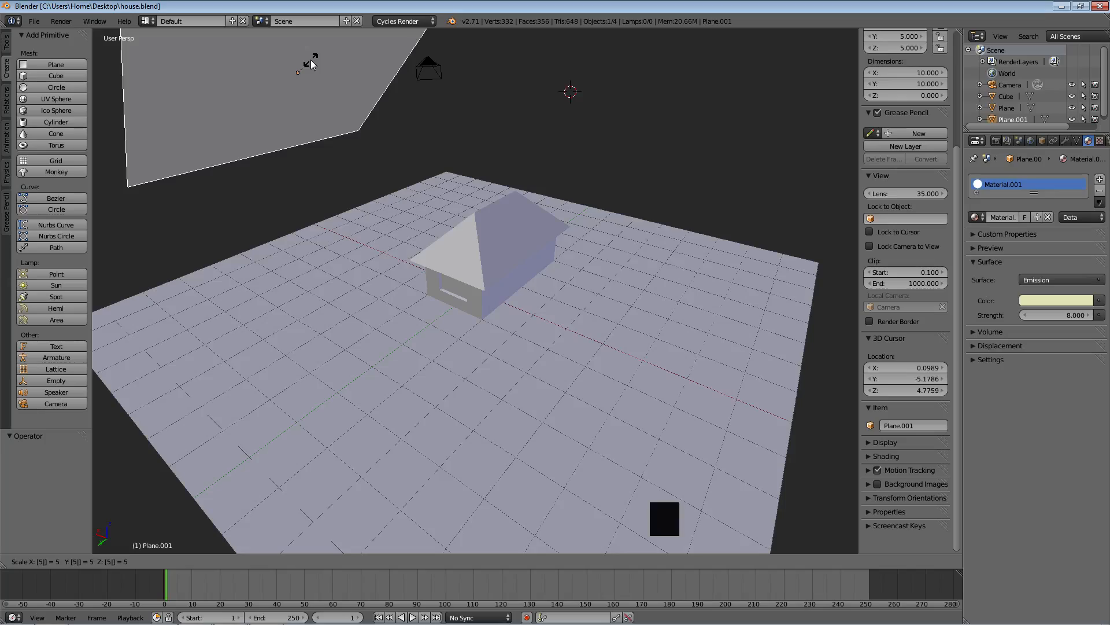
{"action": "key", "text": "Return"}
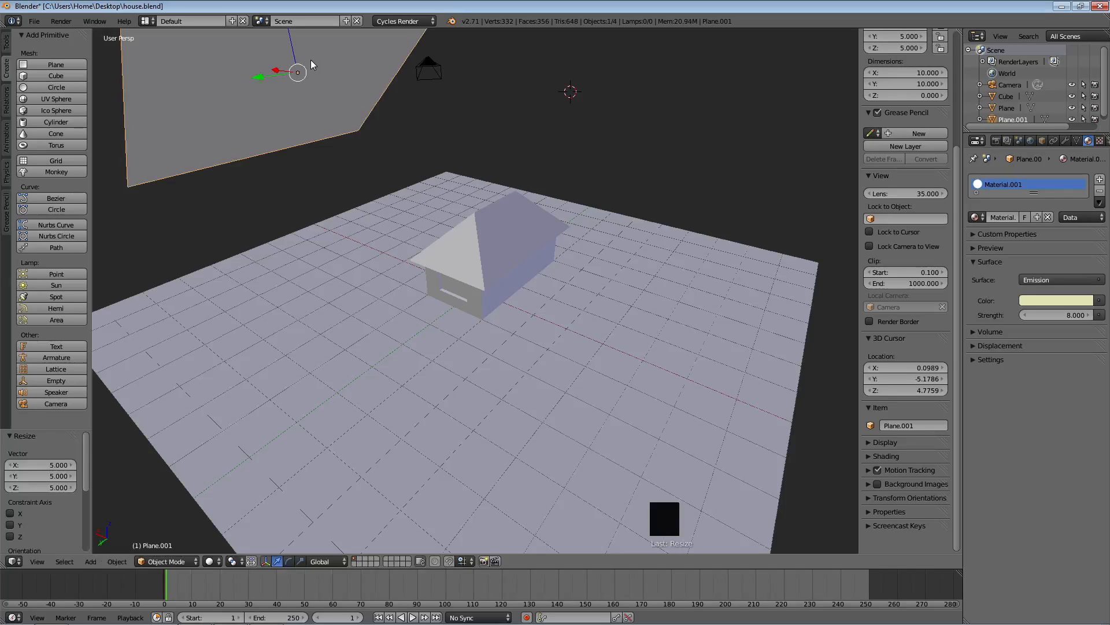
Move the enlarged emission plane up 5 units along the global Z axis.
{"action": "key", "text": "g"}
{"action": "key", "text": "z"}
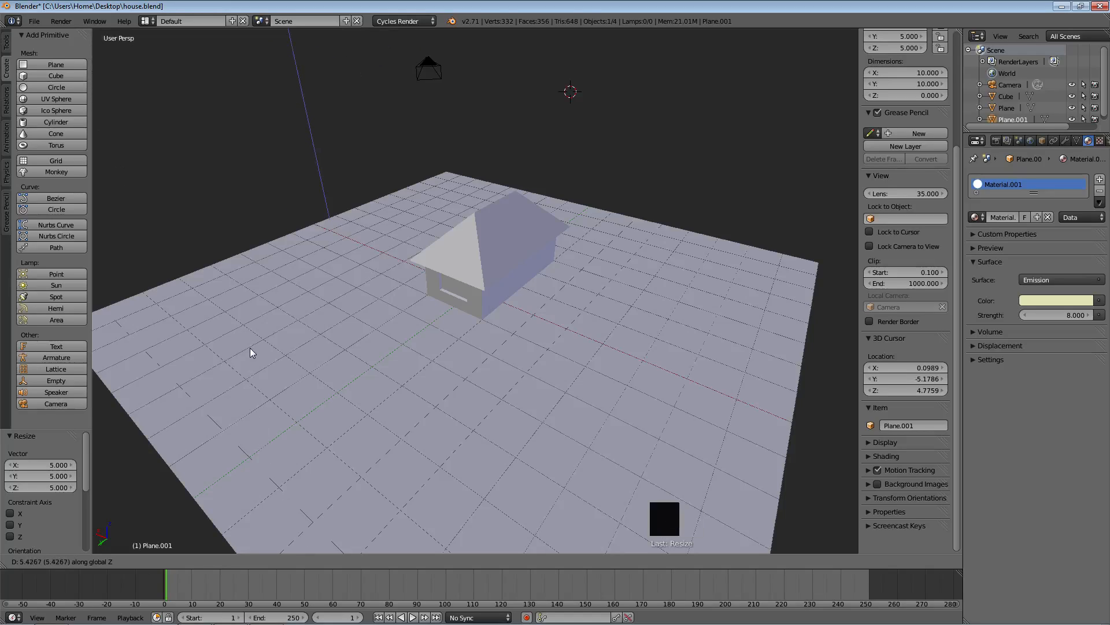
{"action": "type", "text": "5"}
{"action": "key", "text": "Return"}
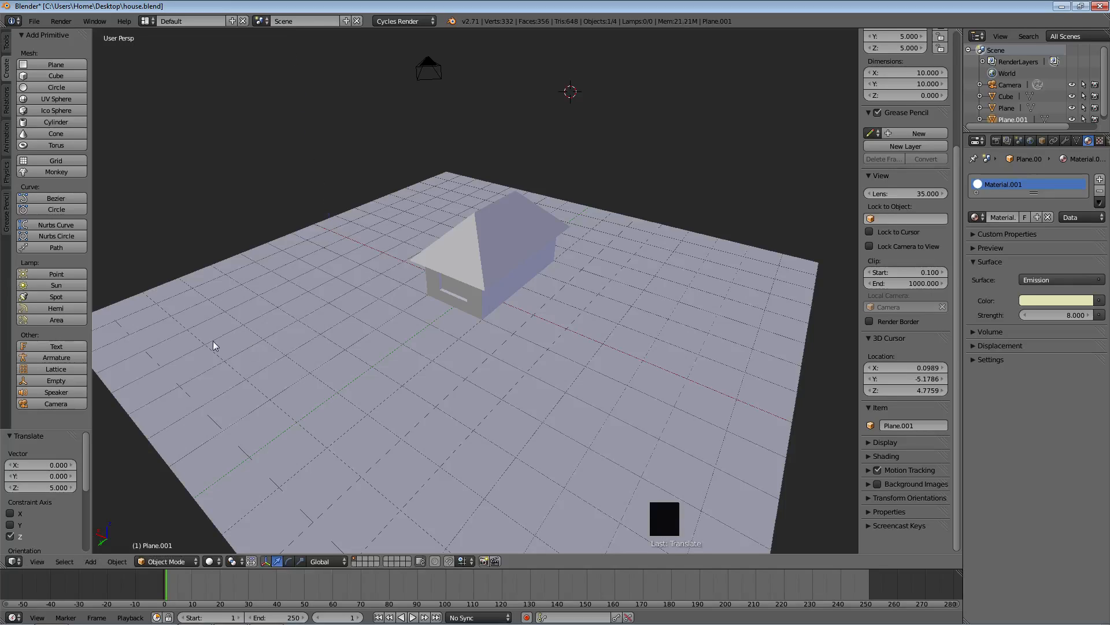
Duplicate the emission plane and offset the copy by -55 units along the global X axis.
{"action": "middle_click_drag", "start_coordinate": [261, 320], "coordinate": [302, 334]}
{"action": "scroll", "coordinate": [470, 329], "scroll_direction": "down", "scroll_amount": 3}
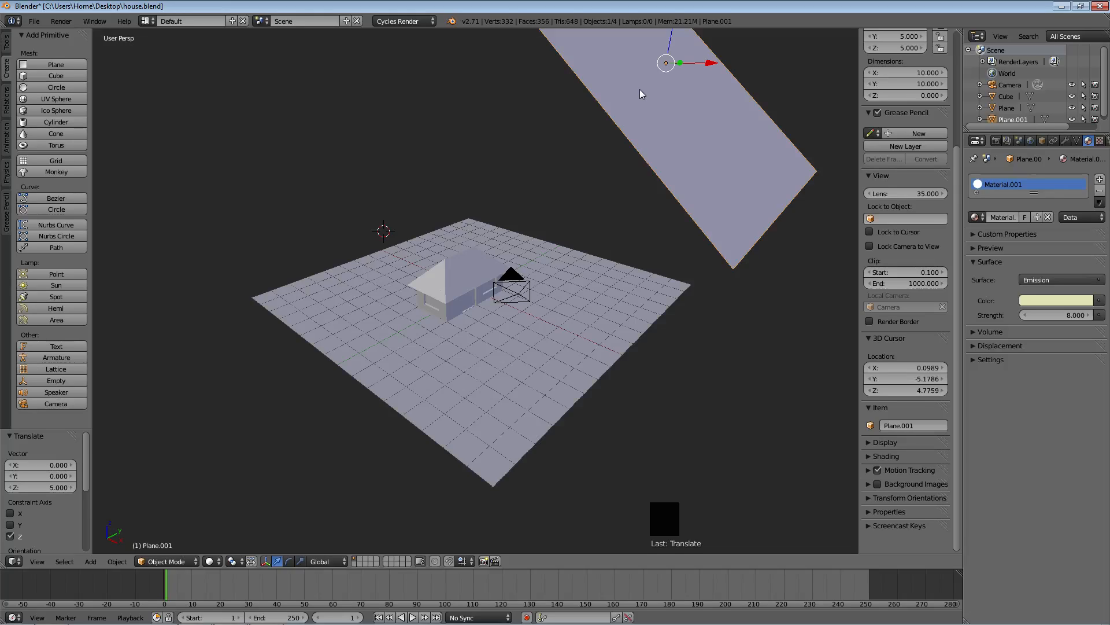
{"action": "key", "text": "shift+d"}
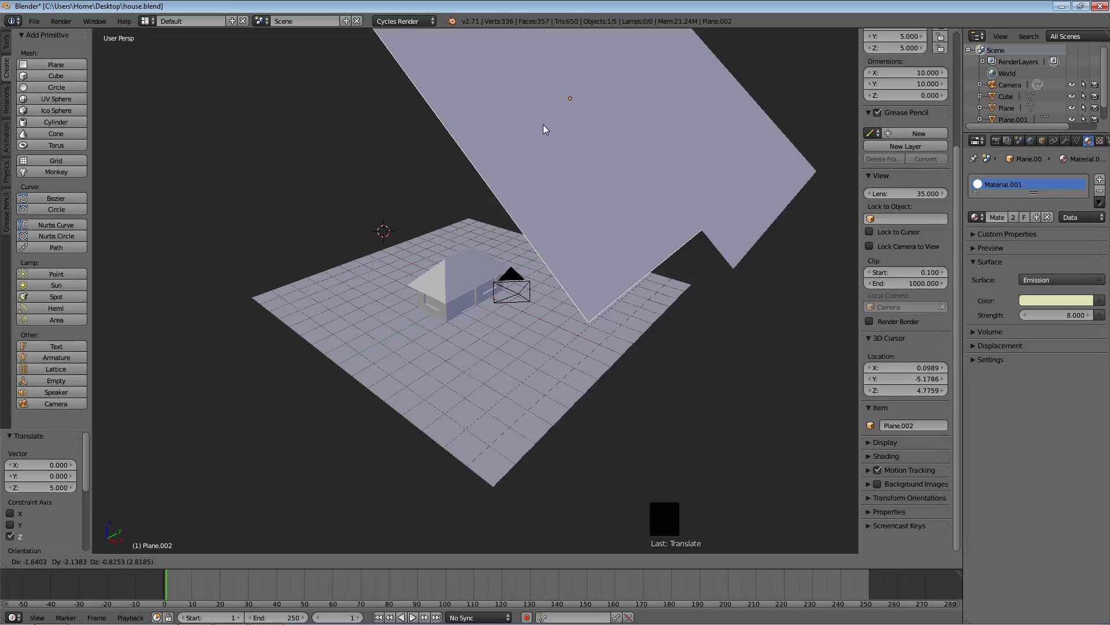
{"action": "type", "text": "x"}
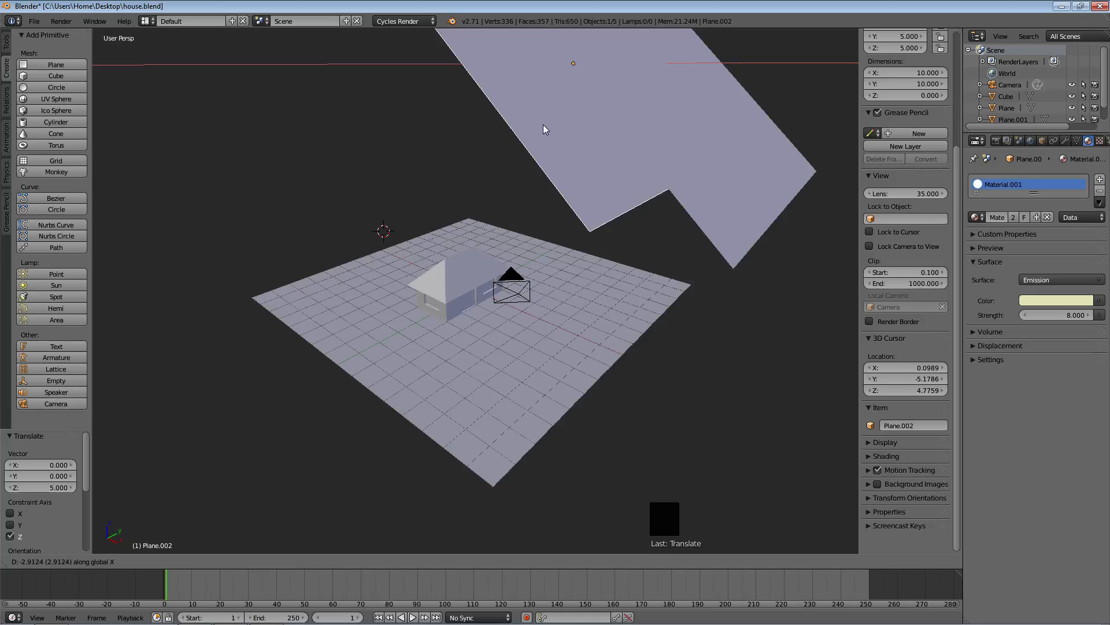
{"action": "type", "text": "5"}
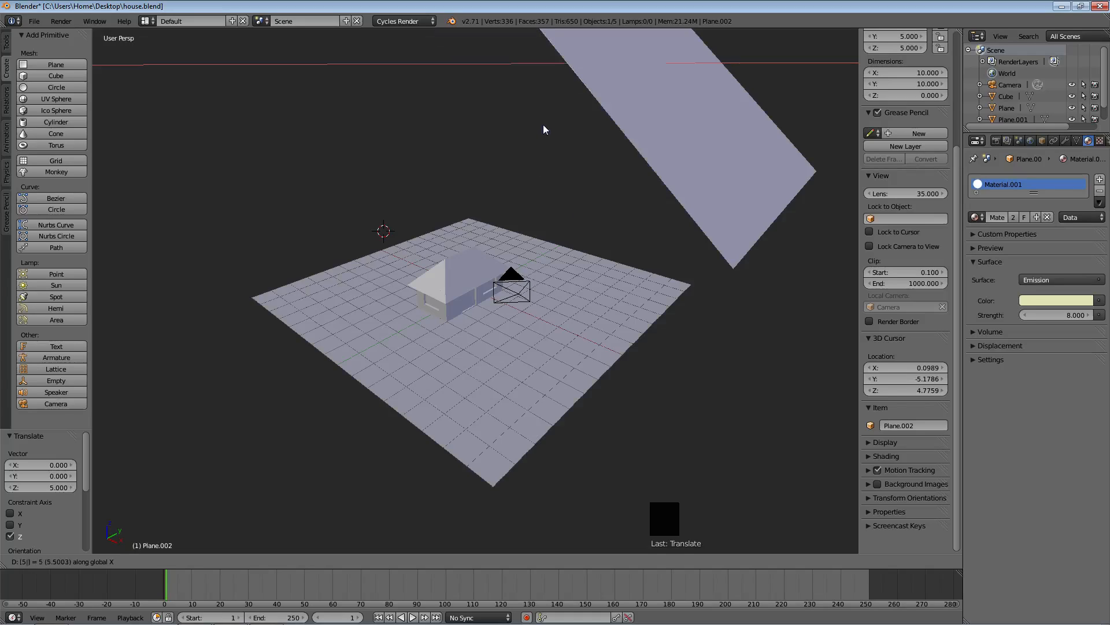
{"action": "type", "text": "y"}
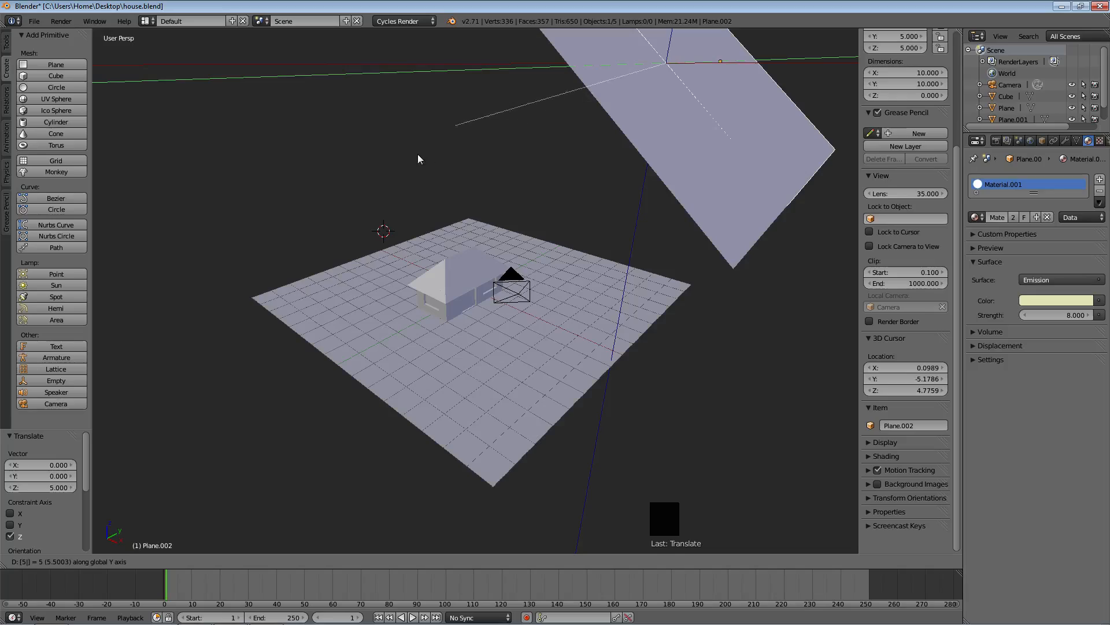
{"action": "type", "text": "5"}
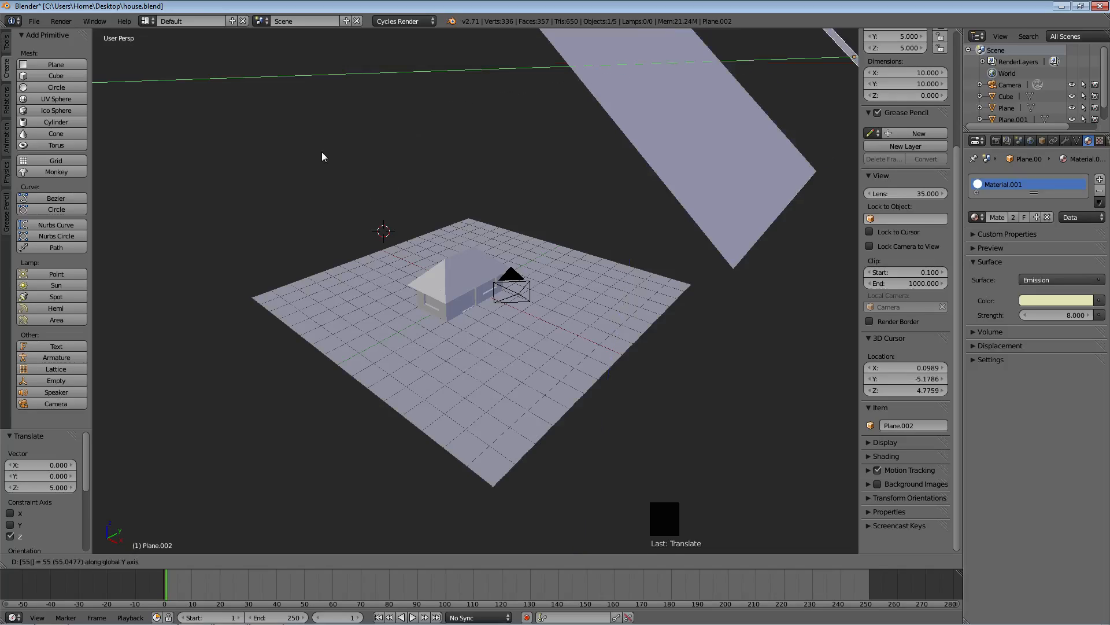
{"action": "key", "text": "minus"}
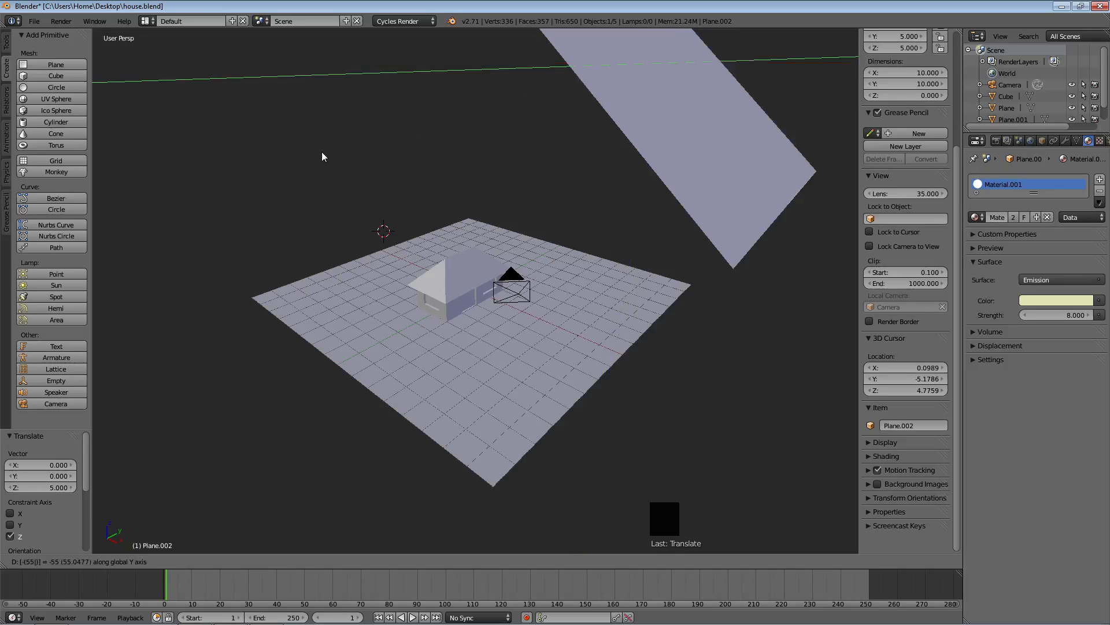
{"action": "key", "text": "BackSpace"}
{"action": "key", "text": "BackSpace"}
{"action": "key", "text": "BackSpace"}
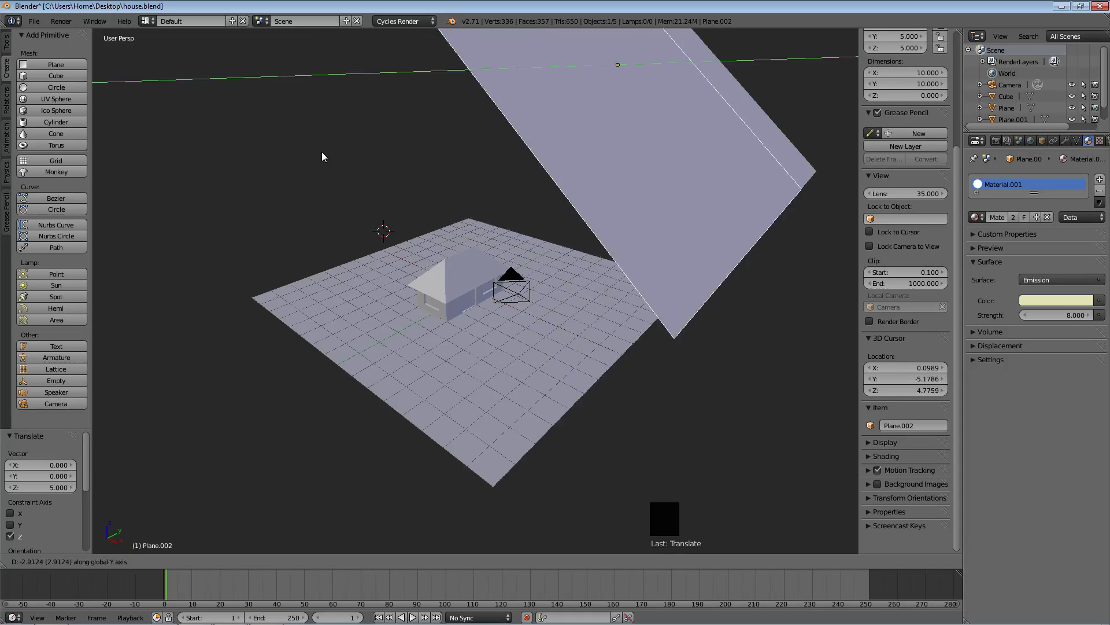
{"action": "type", "text": "55"}
{"action": "key", "text": "minus"}
{"action": "key", "text": "y"}
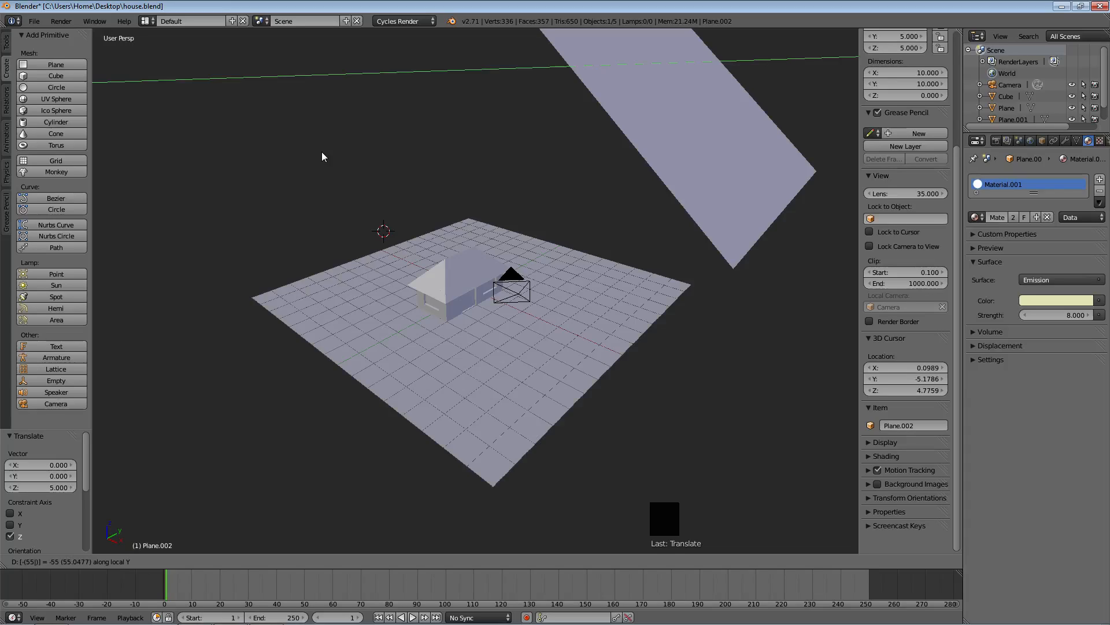
{"action": "key", "text": "x"}
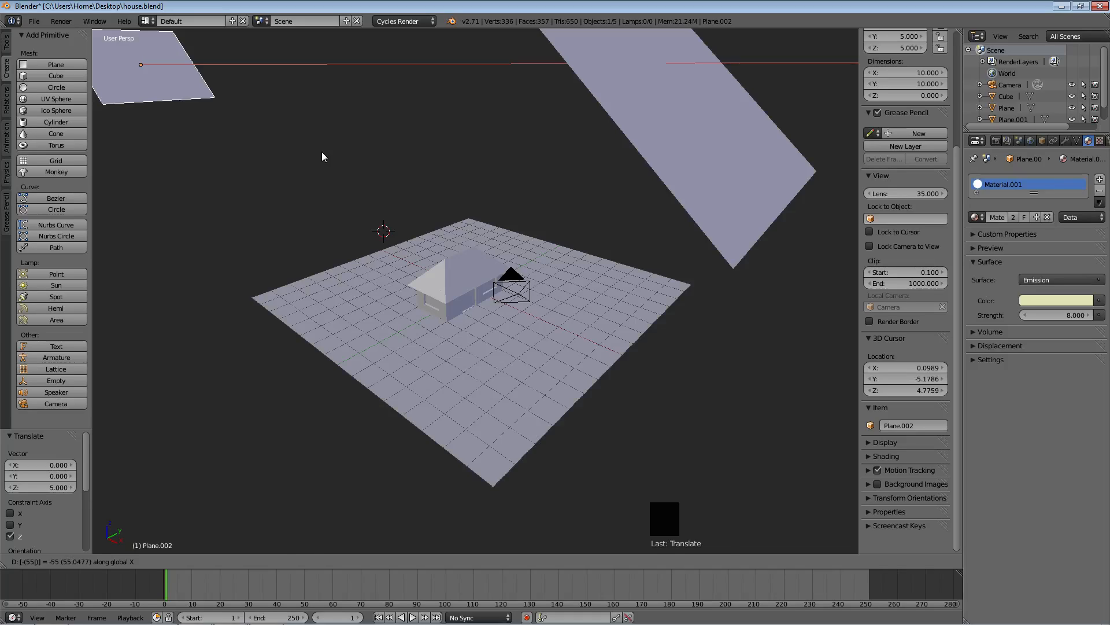
{"action": "key", "text": "Return"}
Rotate the duplicated emission plane 180° about the current view axis.
{"action": "type", "text": "r"}
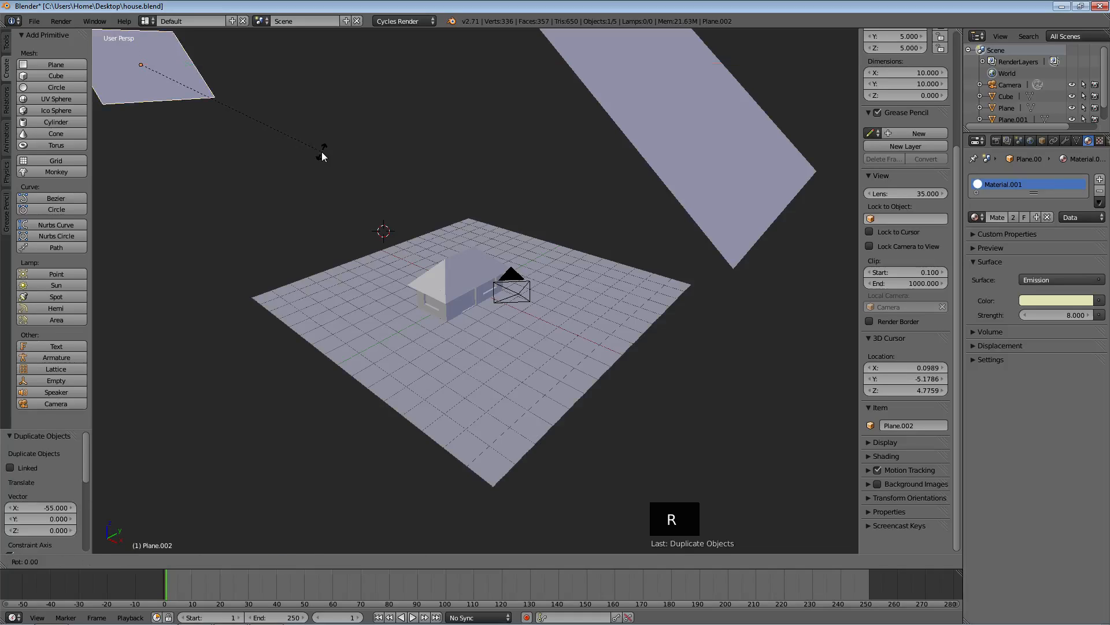
{"action": "type", "text": "180"}
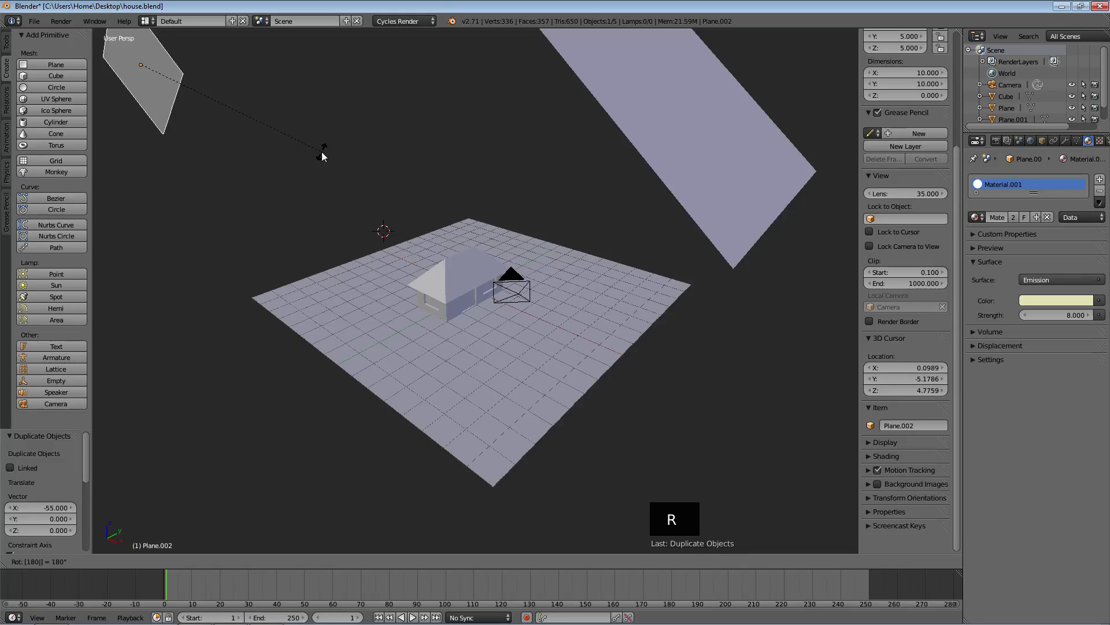
{"action": "key", "text": "Return"}
Orbit to a low view with the duplicated emission plane edge-on and rotate it 90° about that view axis.
{"action": "middle_click_drag", "start_coordinate": [347, 115], "coordinate": [609, 106]}
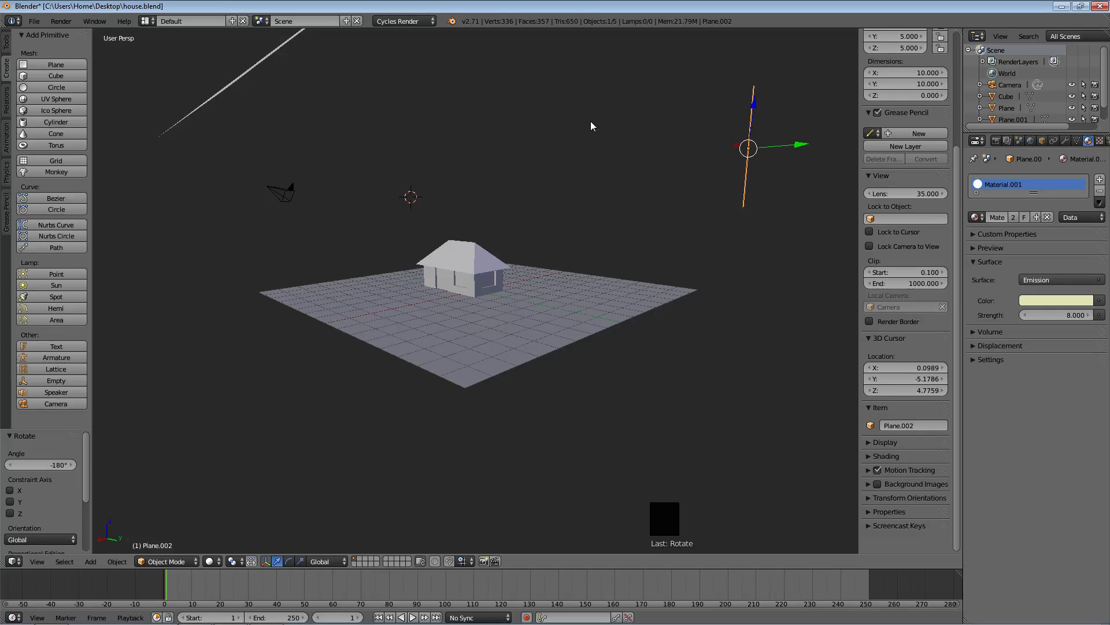
{"action": "type", "text": "r90"}
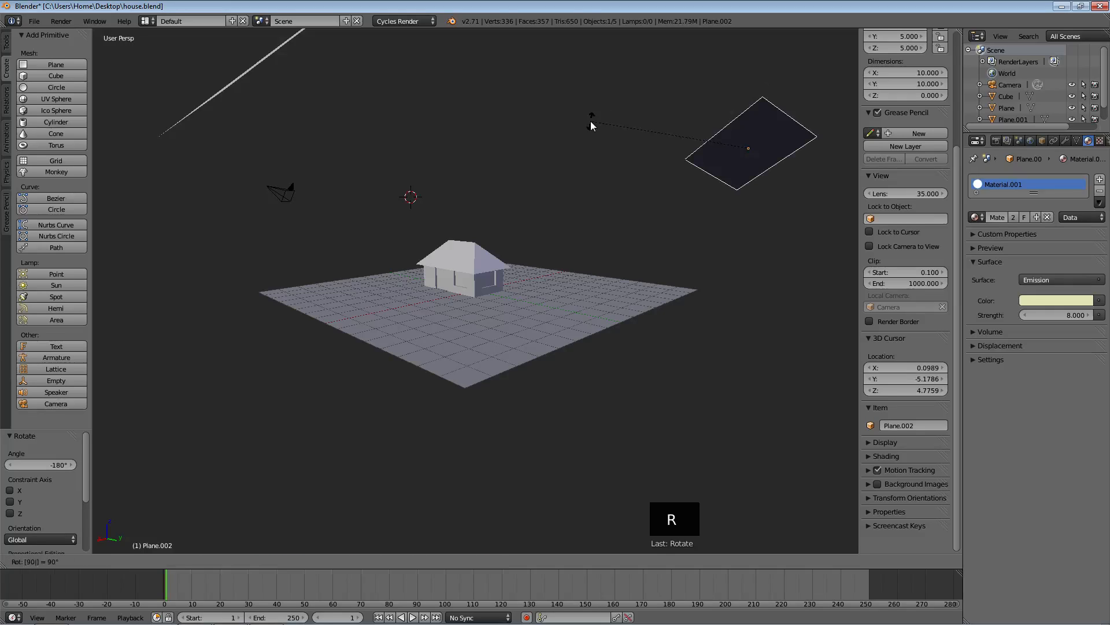
{"action": "type", "text": "45"}
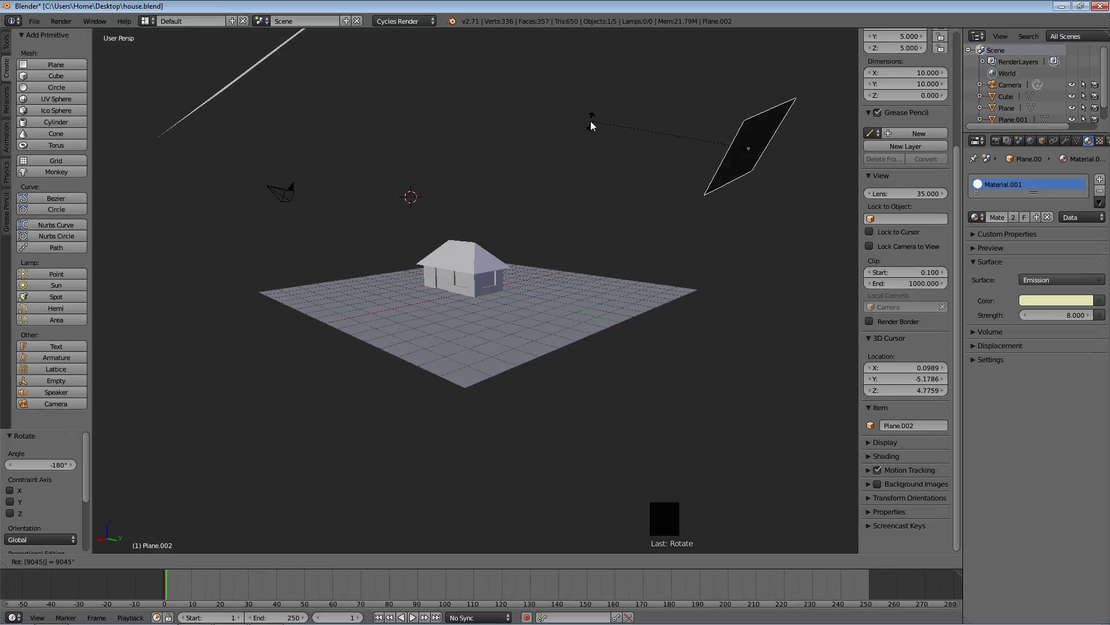
{"action": "key", "text": "BackSpace"}
{"action": "type", "text": "59"}
{"action": "key", "text": "BackSpace"}
{"action": "key", "text": "BackSpace"}
{"action": "key", "text": "BackSpace"}
{"action": "key", "text": "BackSpace"}
{"action": "key", "text": "BackSpace"}
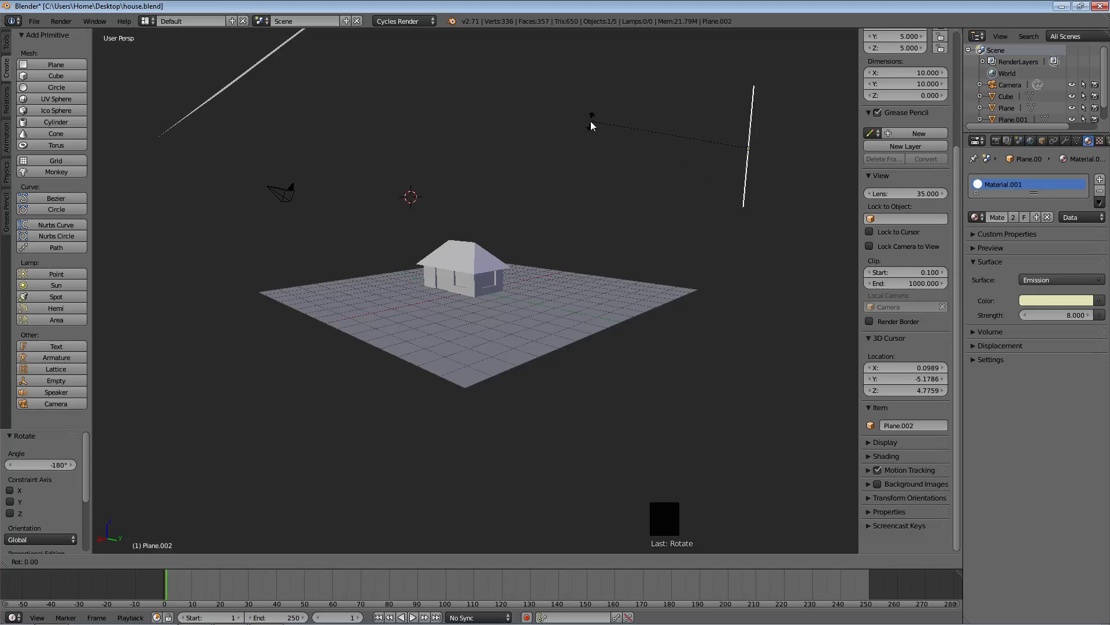
{"action": "type", "text": "45"}
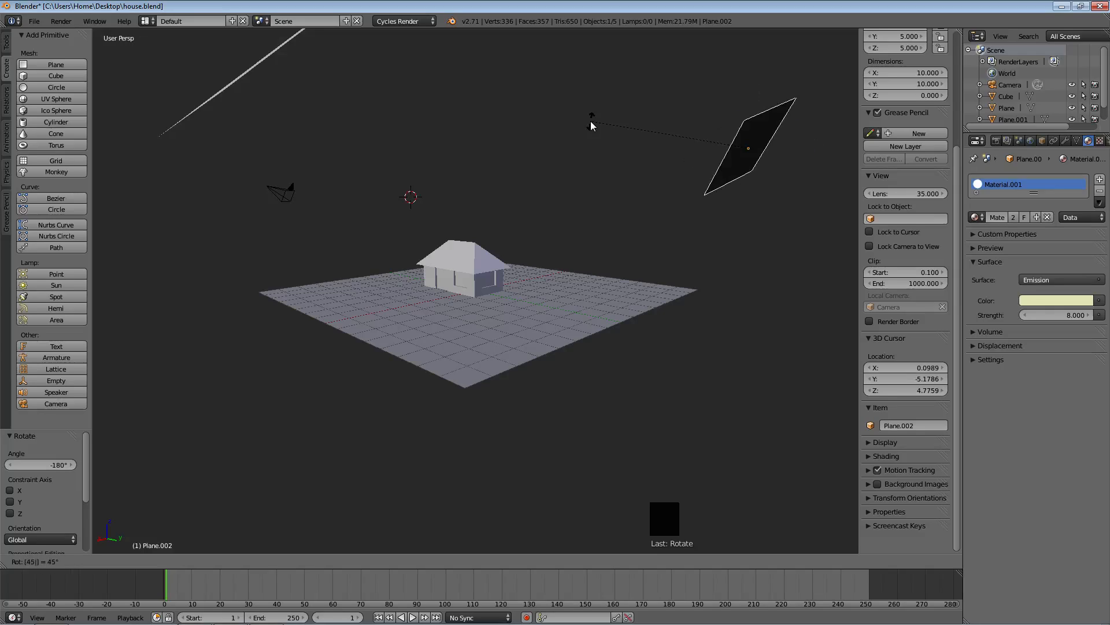
{"action": "key", "text": "BackSpace"}
{"action": "key", "text": "BackSpace"}
{"action": "type", "text": "90"}
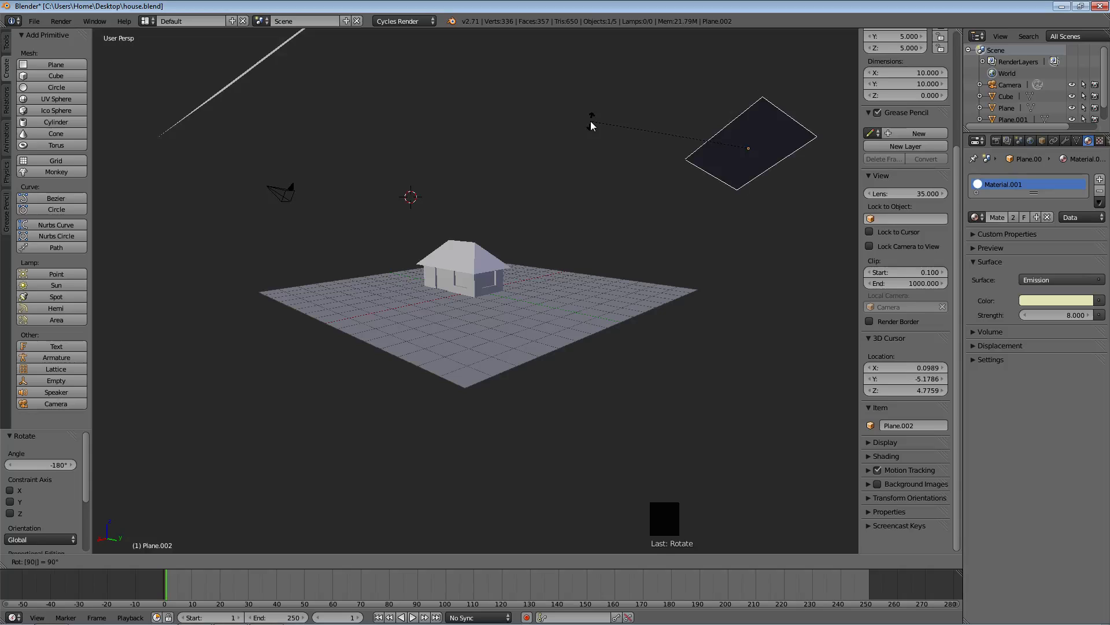
{"action": "key", "text": "Return"}
Move the duplicated emission plane freehand by about 5.34 in X, -11.36 in Y and 4.48 in Z.
{"action": "middle_click_drag", "start_coordinate": [605, 134], "coordinate": [625, 118]}
{"action": "right_click_drag", "start_coordinate": [561, 127], "coordinate": [456, 116]}
{"action": "middle_click_drag", "start_coordinate": [456, 116], "coordinate": [607, 134]}
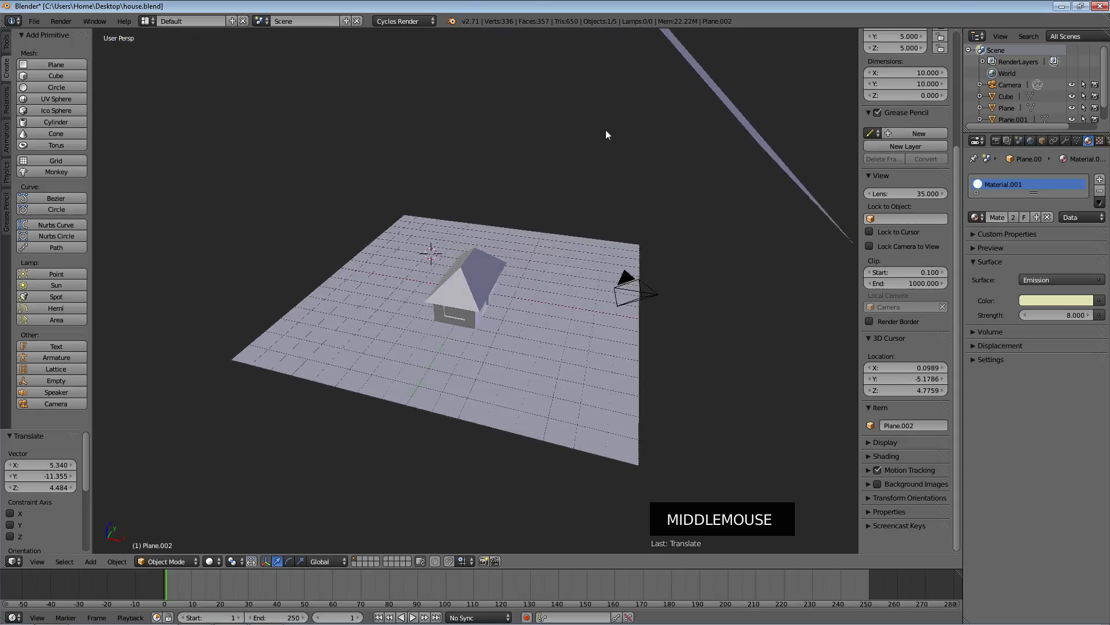
Render the scene to check the lighting from both emission planes and return to the viewport.
{"action": "key", "text": "F12"}
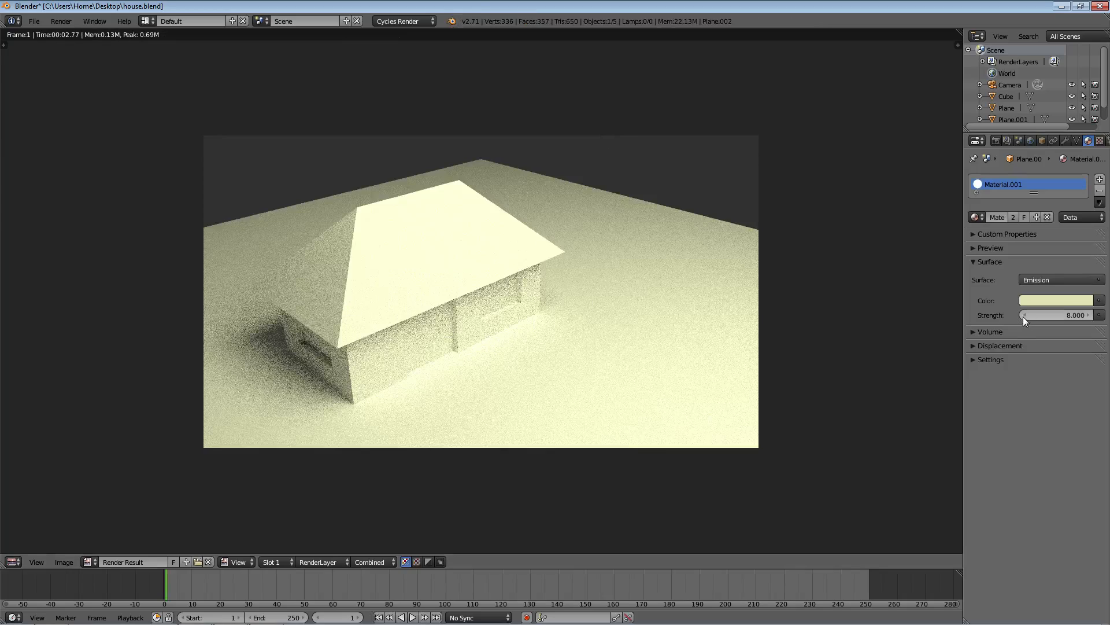
{"action": "key", "text": "Escape"}
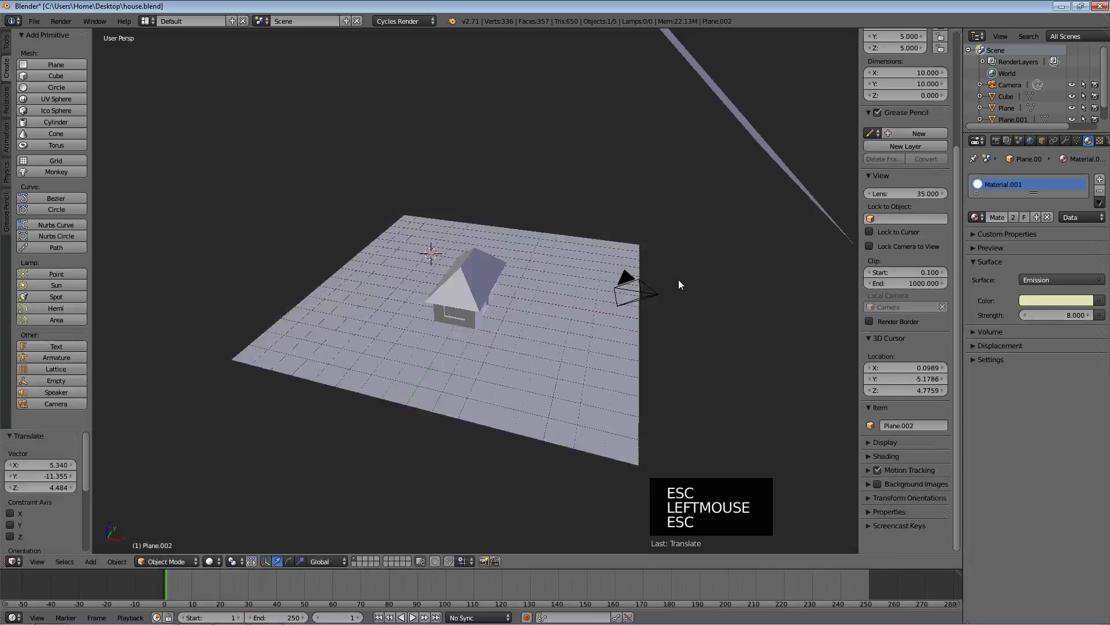
Select the first emission plane and set its material's emission strength to 7.
{"action": "right_click", "coordinate": [770, 148]}
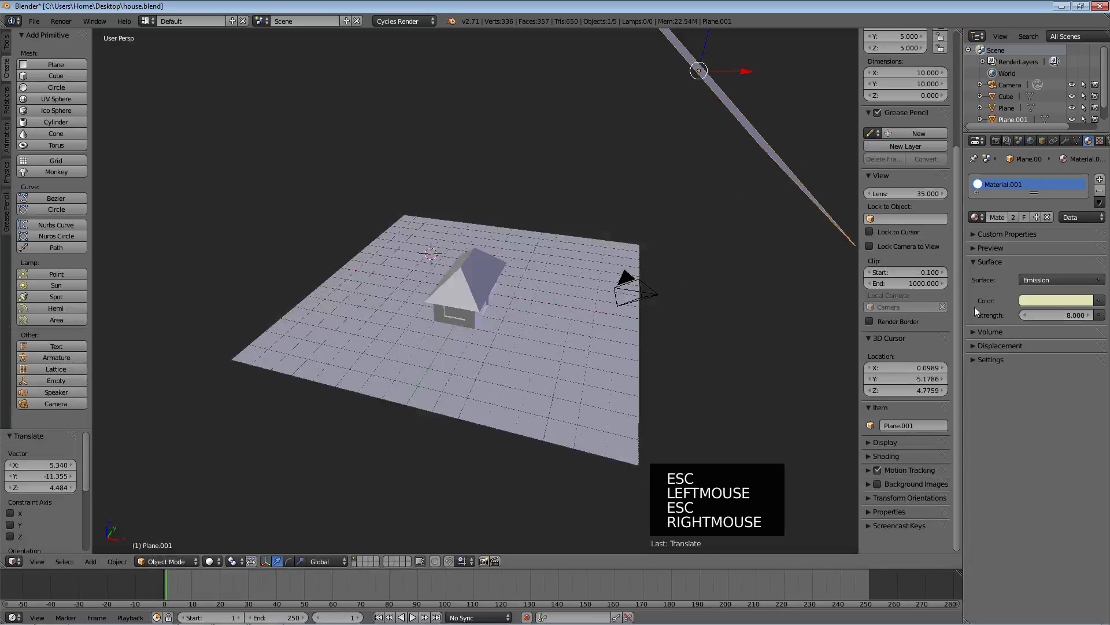
{"action": "left_click", "coordinate": [1023, 315]}
{"action": "left_click", "coordinate": [1024, 315]}
{"action": "triple_click", "coordinate": [1024, 314]}
{"action": "triple_click", "coordinate": [1023, 315]}
{"action": "double_click", "coordinate": [1024, 314]}
{"action": "left_click", "coordinate": [1023, 315]}
{"action": "triple_click", "coordinate": [1023, 315]}
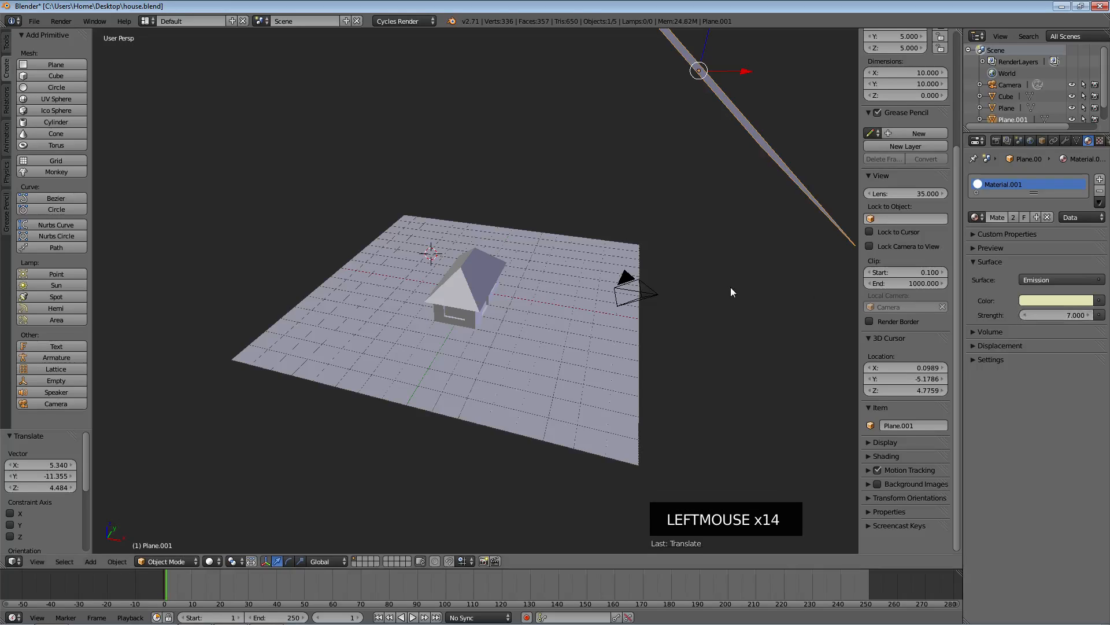
Render the scene to check the light strength, return to the viewport and look around the house and light planes.
{"action": "key", "text": "F12"}
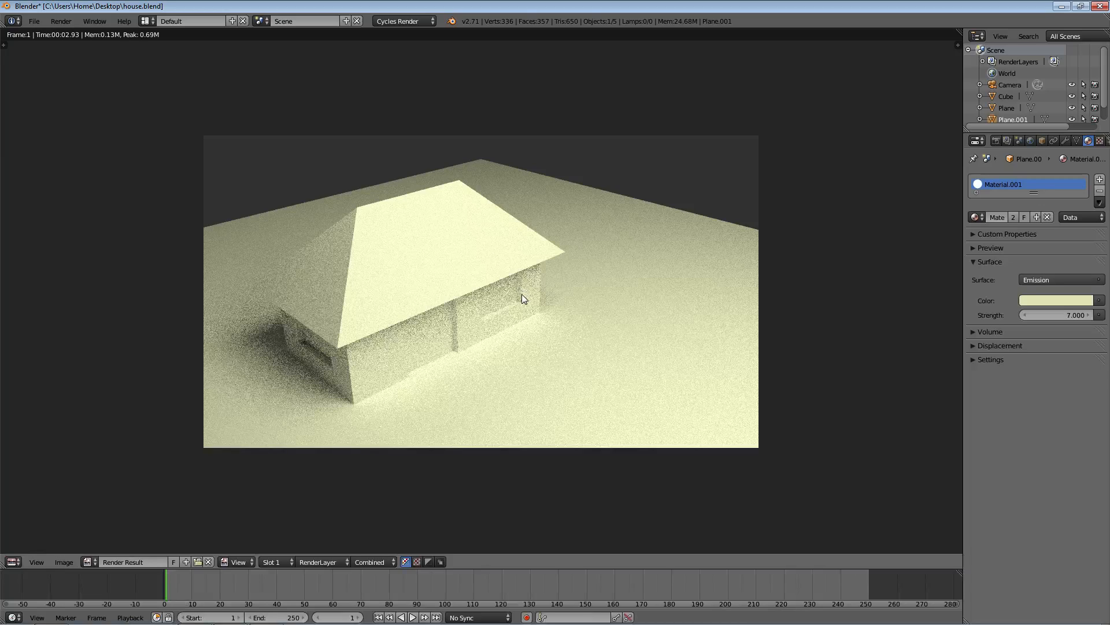
{"action": "key", "text": "Escape"}
{"action": "middle_click_drag", "start_coordinate": [552, 304], "coordinate": [377, 289]}
{"action": "scroll", "coordinate": [425, 288], "scroll_direction": "down", "scroll_amount": 2}
{"action": "scroll", "coordinate": [461, 296], "scroll_direction": "up", "scroll_amount": 2}
{"action": "scroll", "coordinate": [462, 299], "scroll_direction": "up", "scroll_amount": 4}
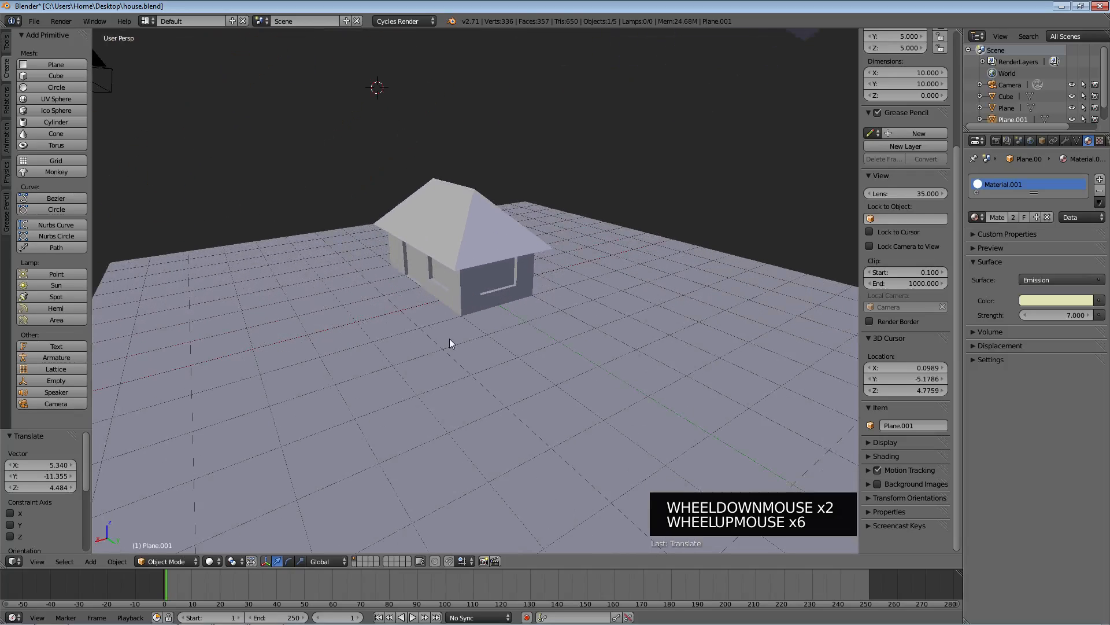
{"action": "middle_click_drag", "start_coordinate": [439, 334], "coordinate": [485, 346]}
{"action": "middle_click_drag", "start_coordinate": [612, 323], "coordinate": [623, 334]}
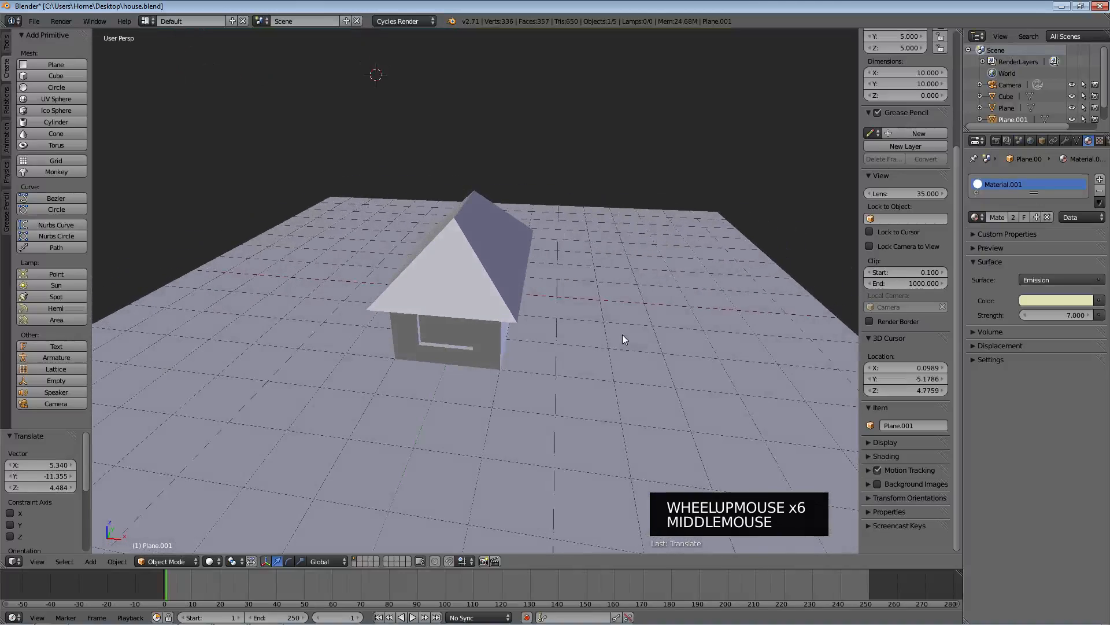
{"action": "scroll", "coordinate": [607, 340], "scroll_direction": "down", "scroll_amount": 5}
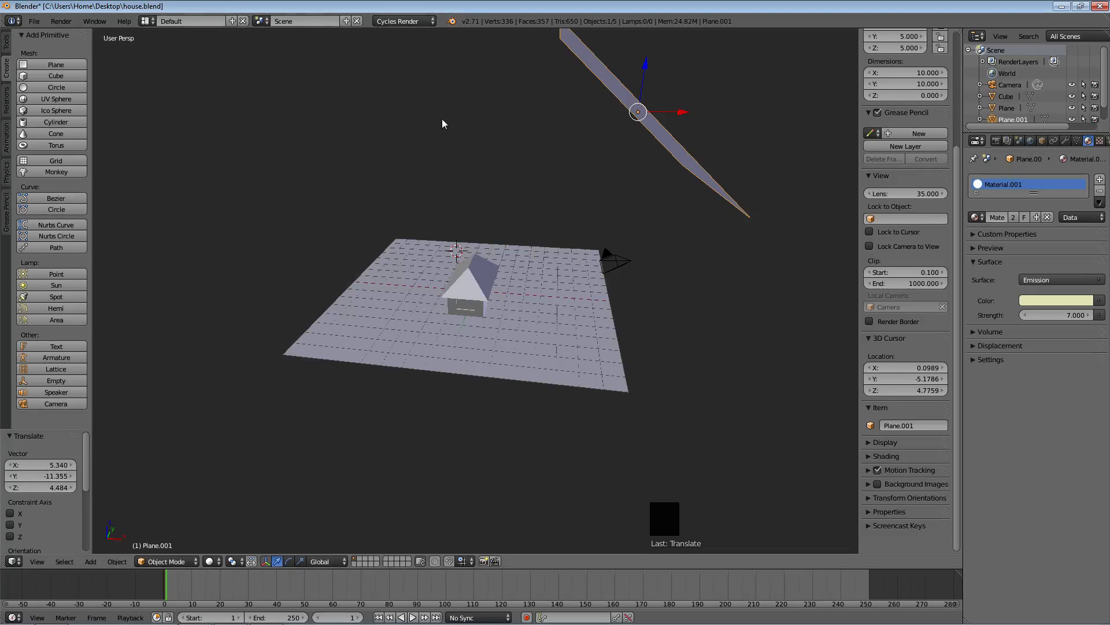
{"action": "middle_click_drag", "start_coordinate": [557, 247], "coordinate": [428, 307]}
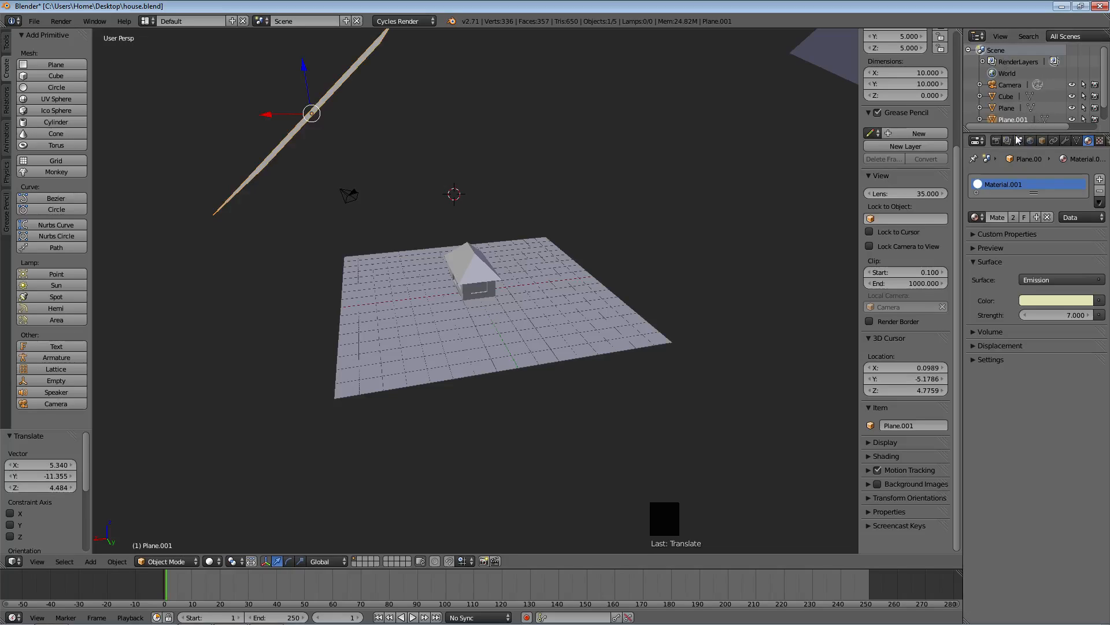
Enlarge the object list to show every object and rename the Cube object as House.
{"action": "left_click_drag", "start_coordinate": [1016, 133], "coordinate": [1016, 178]}
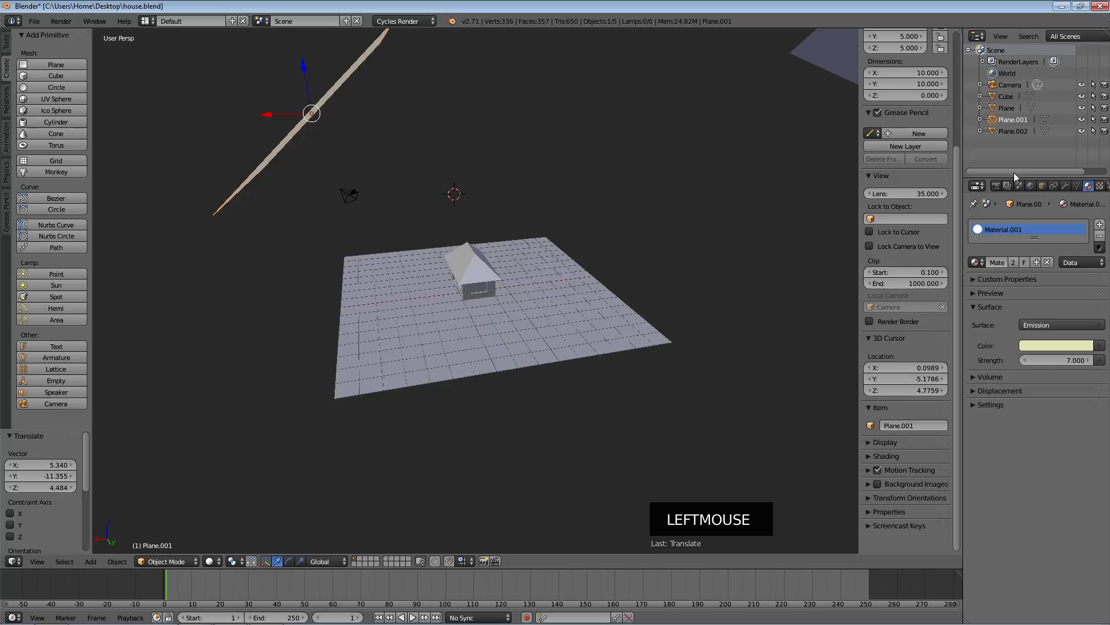
{"action": "left_click", "coordinate": [1005, 96]}
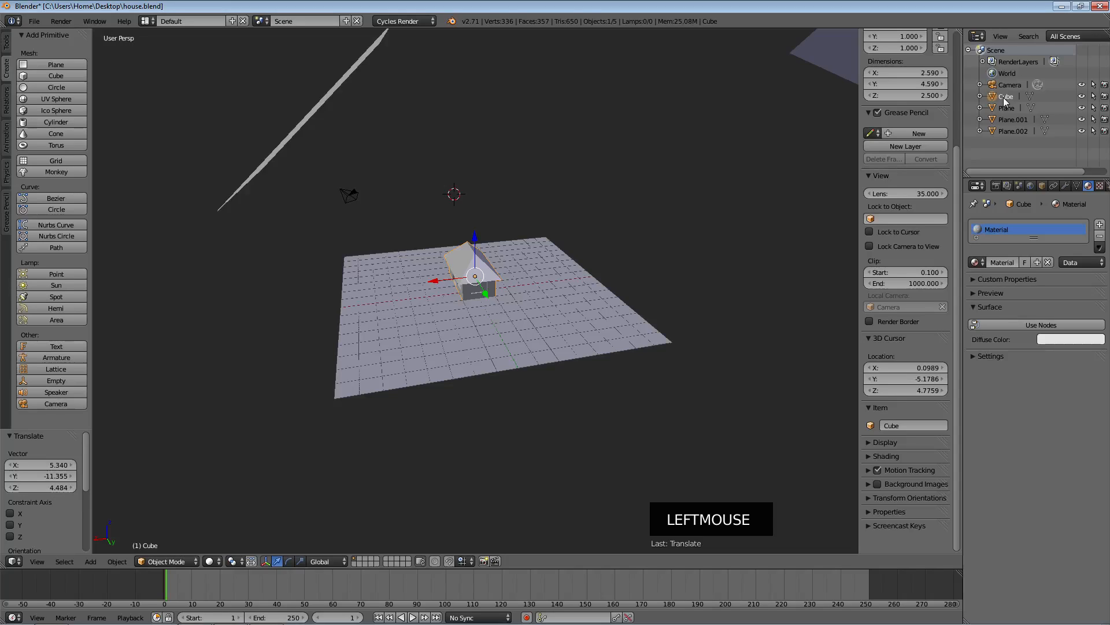
{"action": "double_click", "coordinate": [1005, 99]}
{"action": "type", "text": "House"}
{"action": "key", "text": "Return"}
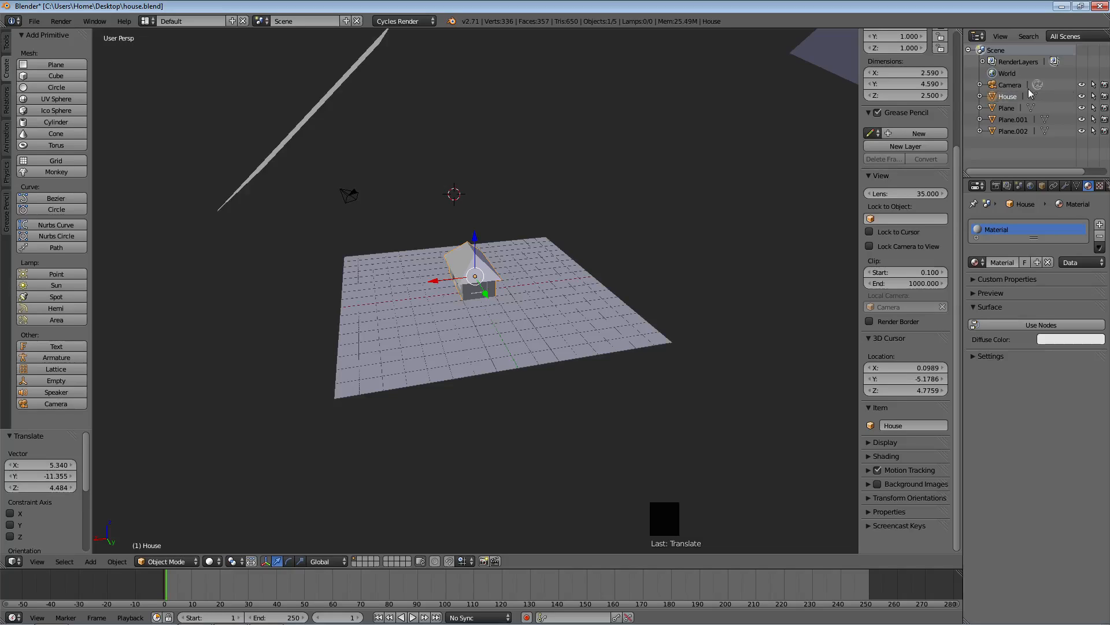
Select the large plane under the house and rename it as Ground.
{"action": "left_click", "coordinate": [1006, 108]}
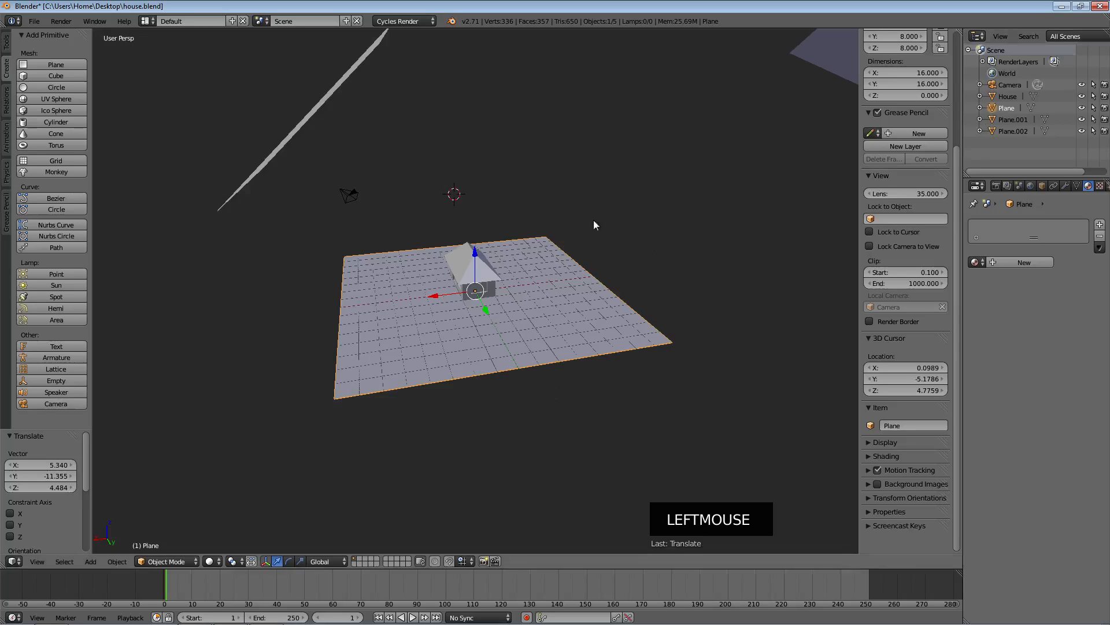
{"action": "left_click", "coordinate": [1012, 110]}
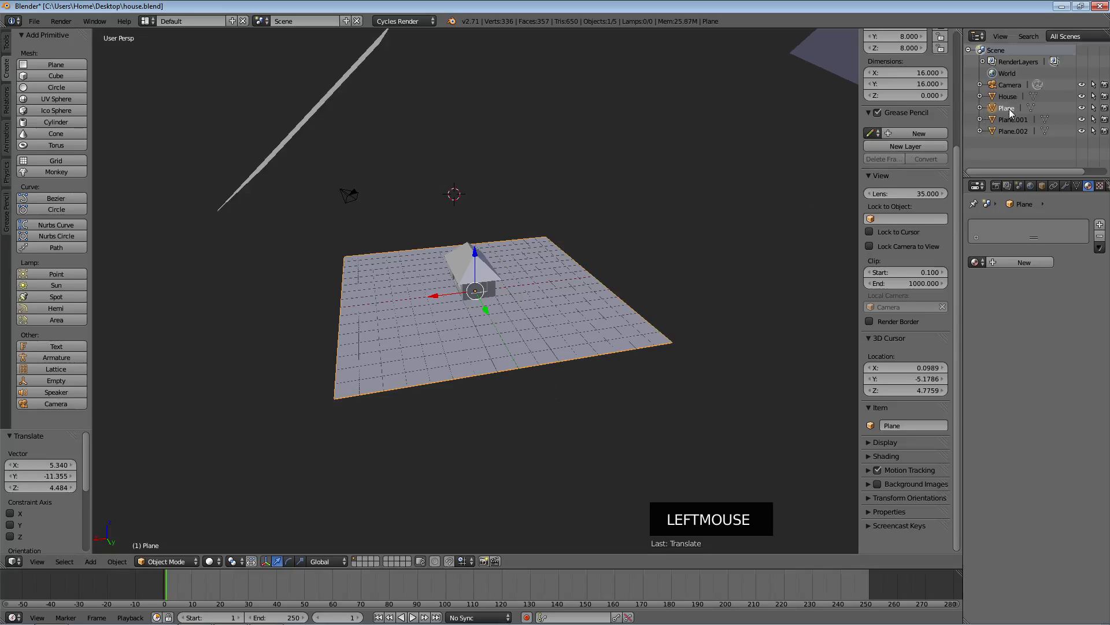
{"action": "left_click", "coordinate": [1042, 186]}
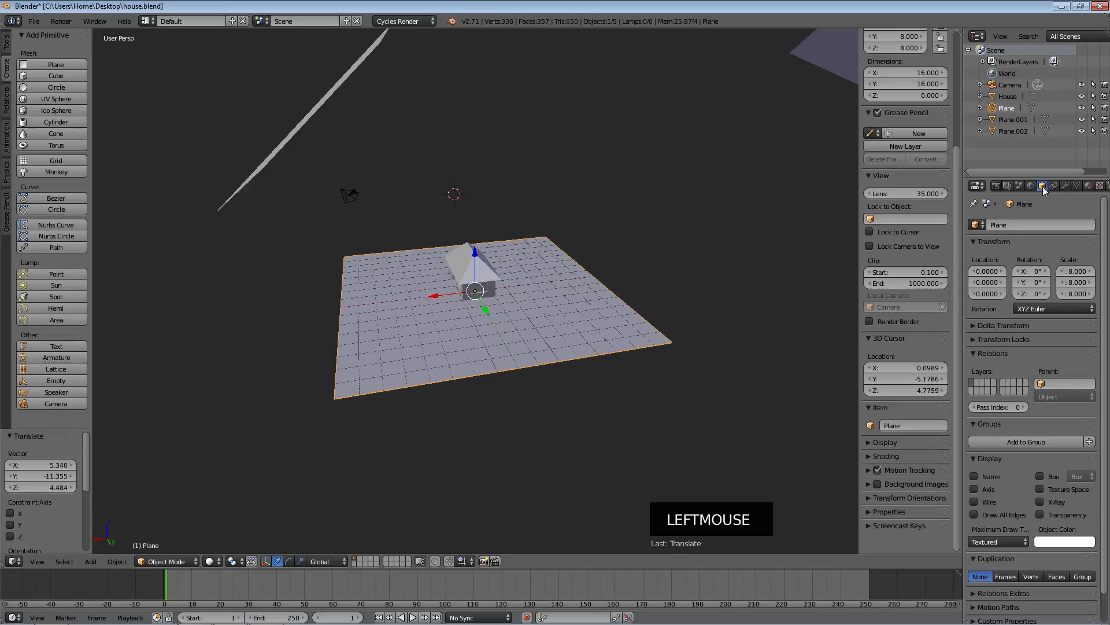
{"action": "left_click", "coordinate": [1029, 224]}
{"action": "type", "text": "Ground"}
{"action": "key", "text": "Return"}
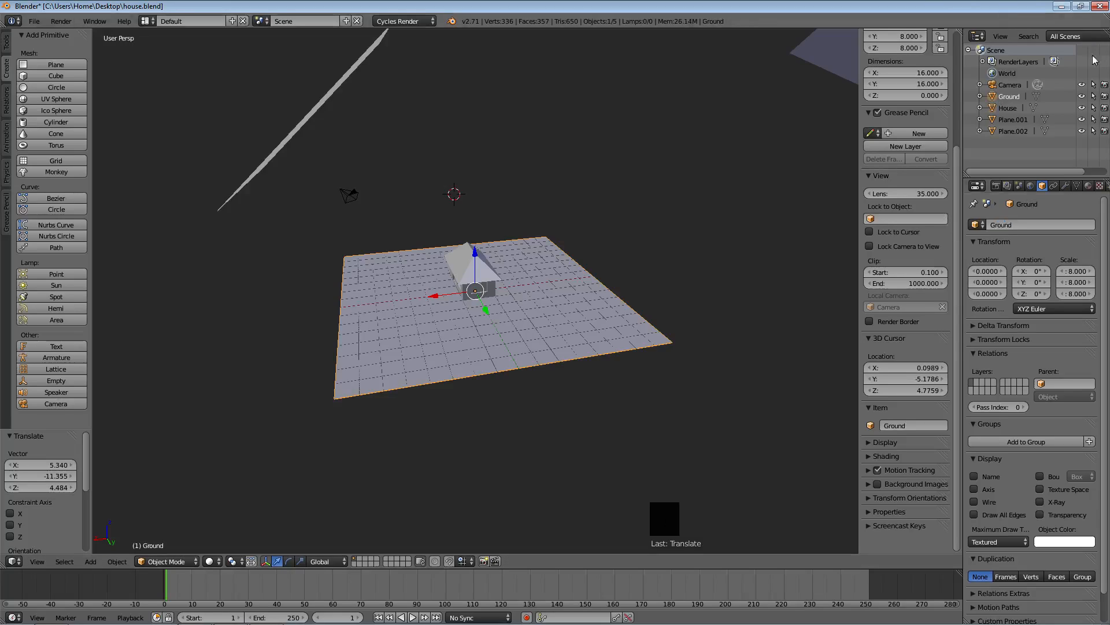
Select the first emission plane, Plane.001, and rename it as Light 1.
{"action": "left_click", "coordinate": [1011, 119]}
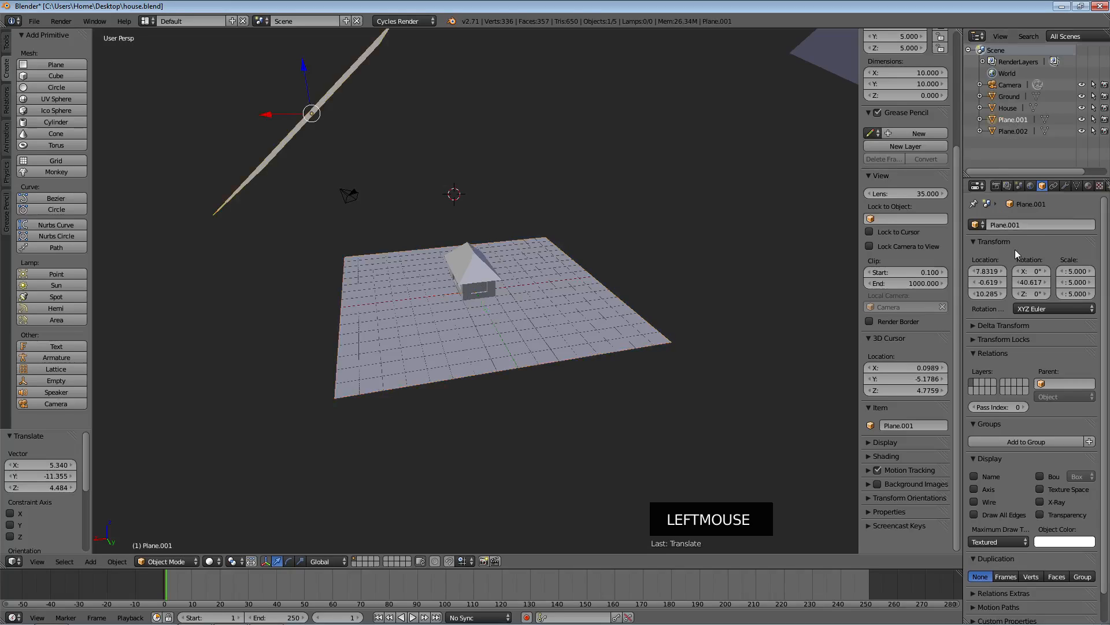
{"action": "double_click", "coordinate": [993, 225]}
{"action": "type", "text": "Light"}
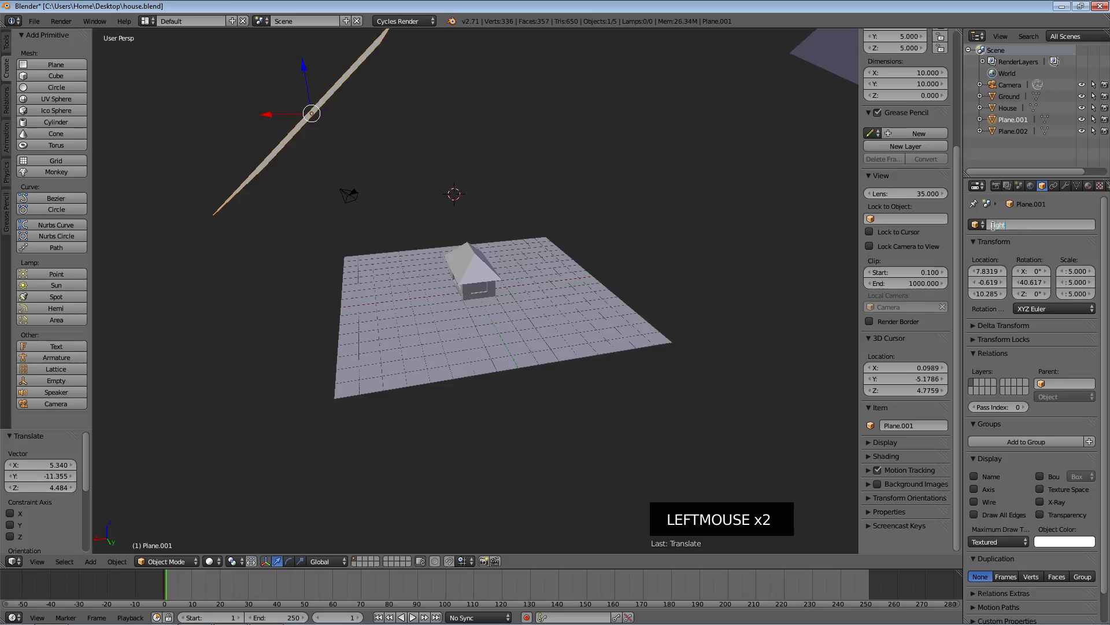
{"action": "type", "text": " 1"}
{"action": "key", "text": "Return"}
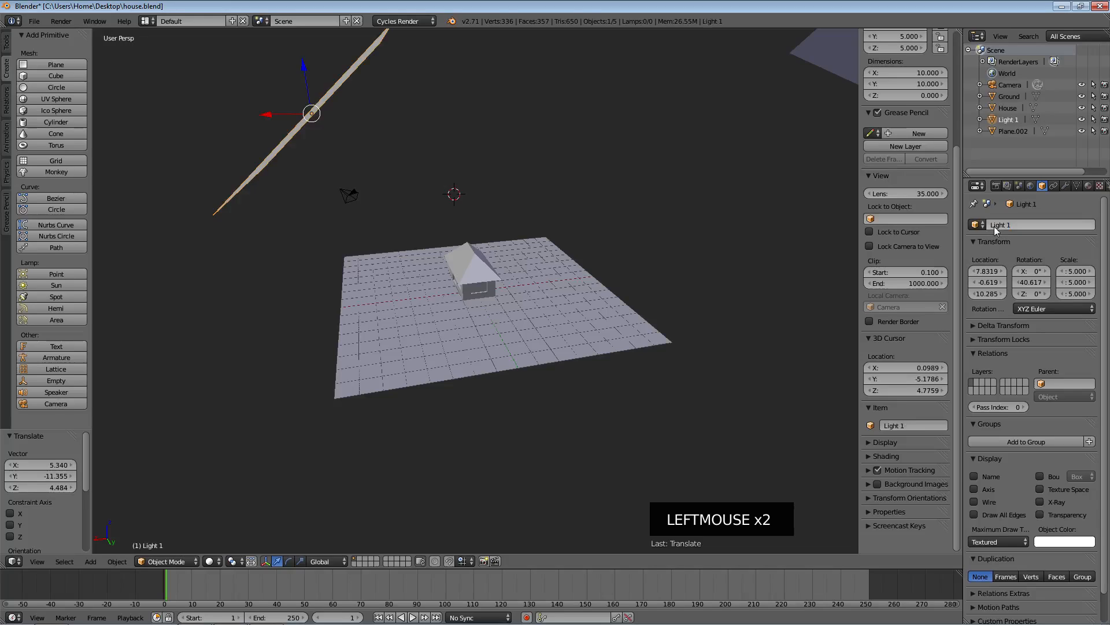
Select the duplicated emission plane, Plane.002, and rename it as Light 2.
{"action": "left_click", "coordinate": [1007, 131]}
{"action": "double_click", "coordinate": [1007, 131]}
{"action": "type", "text": "Light 2"}
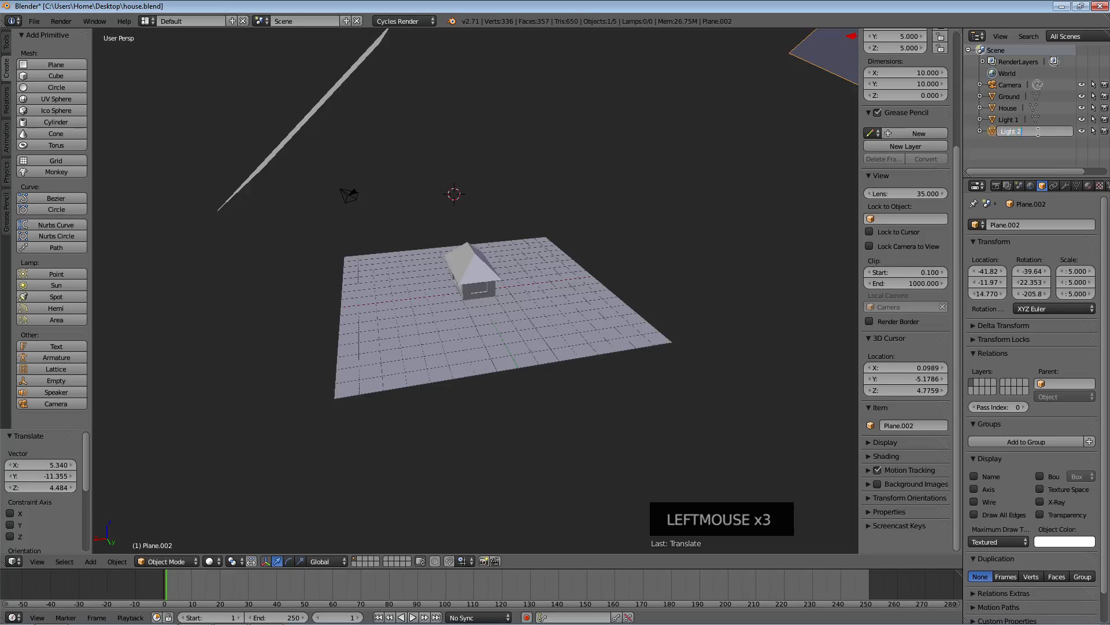
{"action": "key", "text": "Return"}
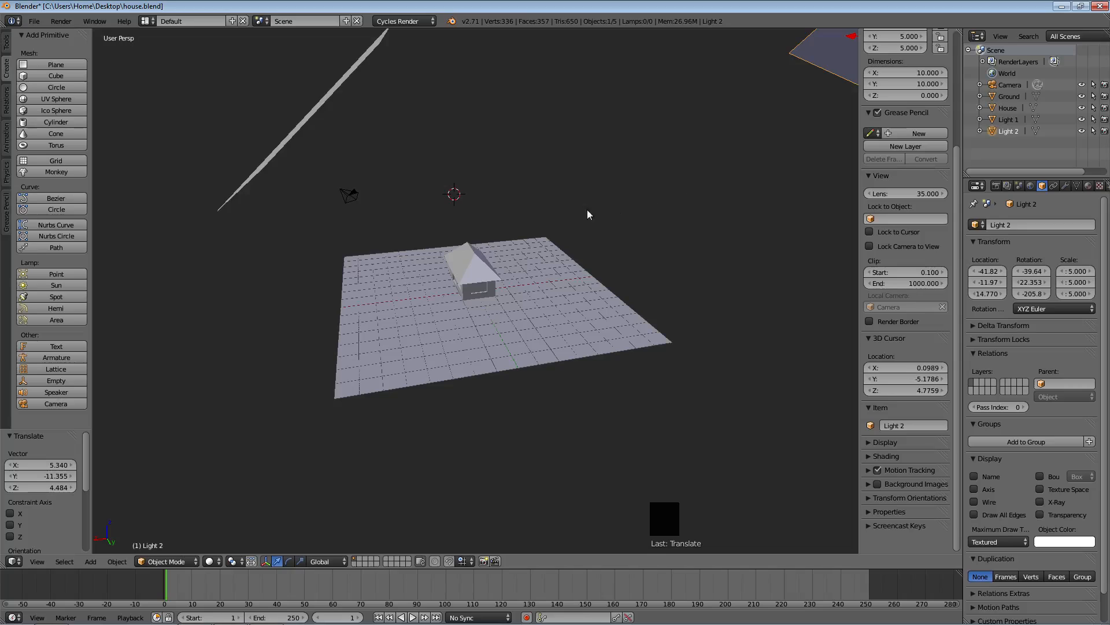
Select the house, enter Edit Mode and deselect all of its faces.
{"action": "middle_click_drag", "start_coordinate": [300, 307], "coordinate": [416, 168]}
{"action": "scroll", "coordinate": [488, 306], "scroll_direction": "up", "scroll_amount": 4}
{"action": "scroll", "coordinate": [488, 305], "scroll_direction": "up", "scroll_amount": 3}
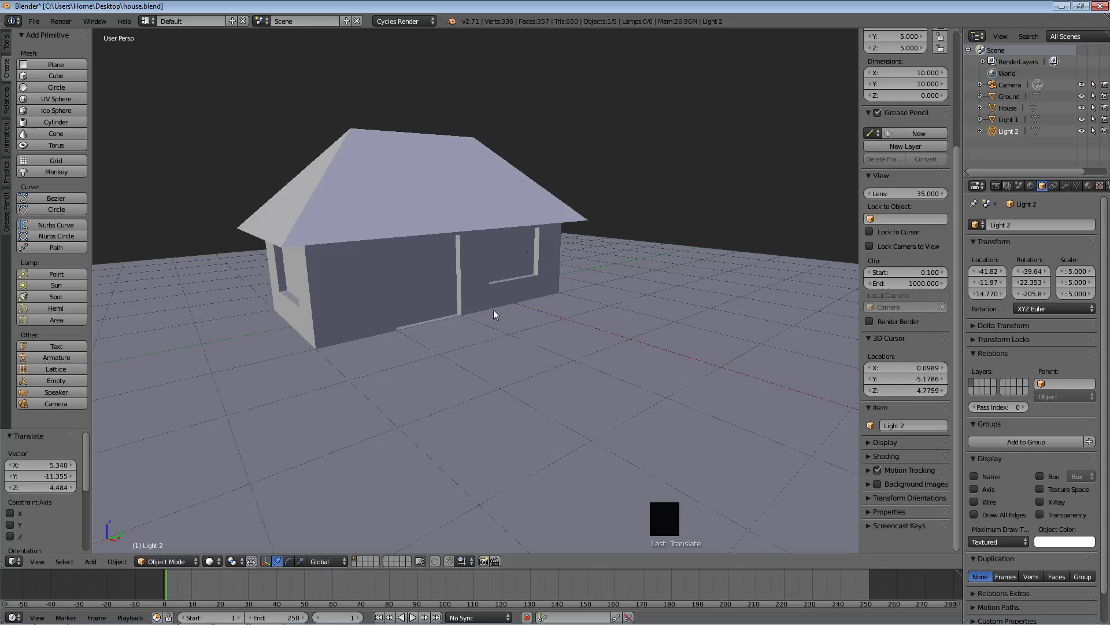
{"action": "middle_click_drag", "start_coordinate": [439, 286], "coordinate": [598, 310]}
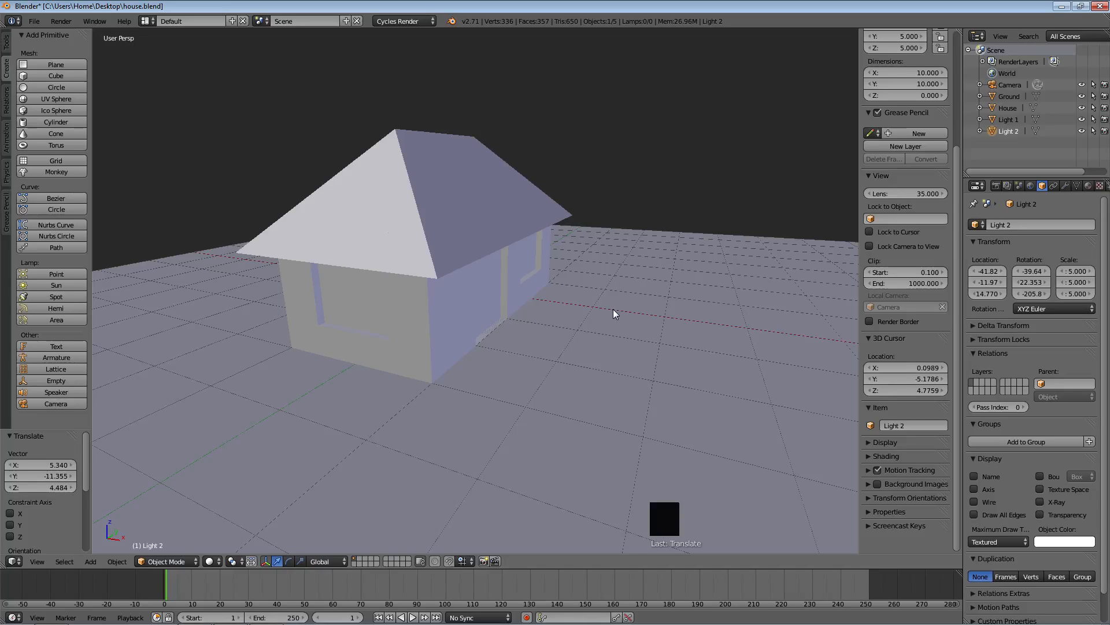
{"action": "middle_click_drag", "start_coordinate": [633, 270], "coordinate": [470, 248]}
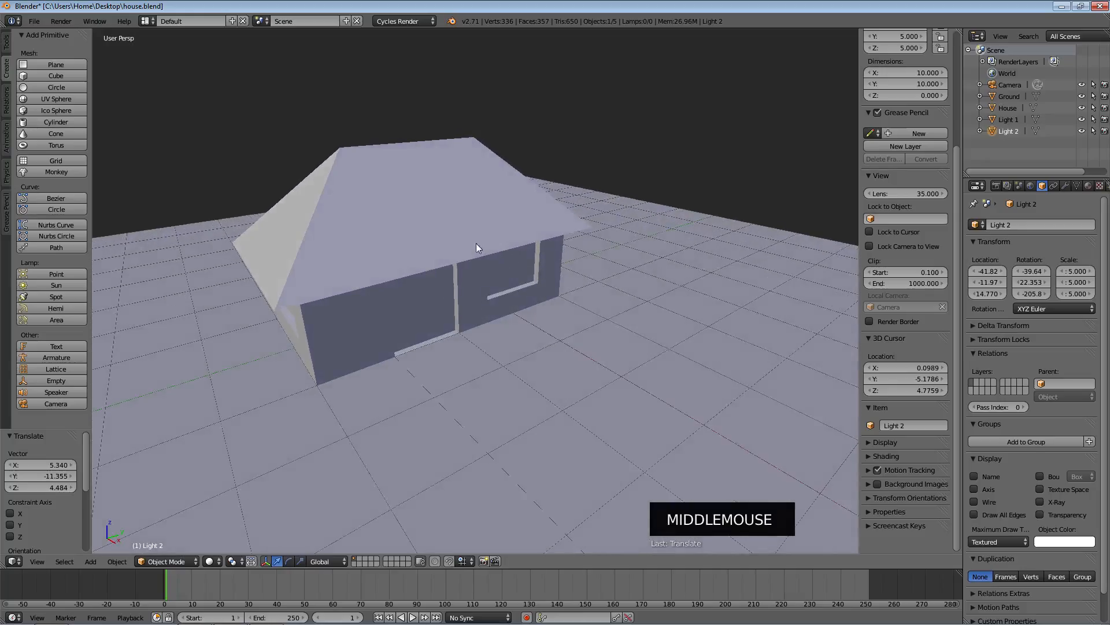
{"action": "middle_click_drag", "start_coordinate": [484, 380], "coordinate": [514, 365]}
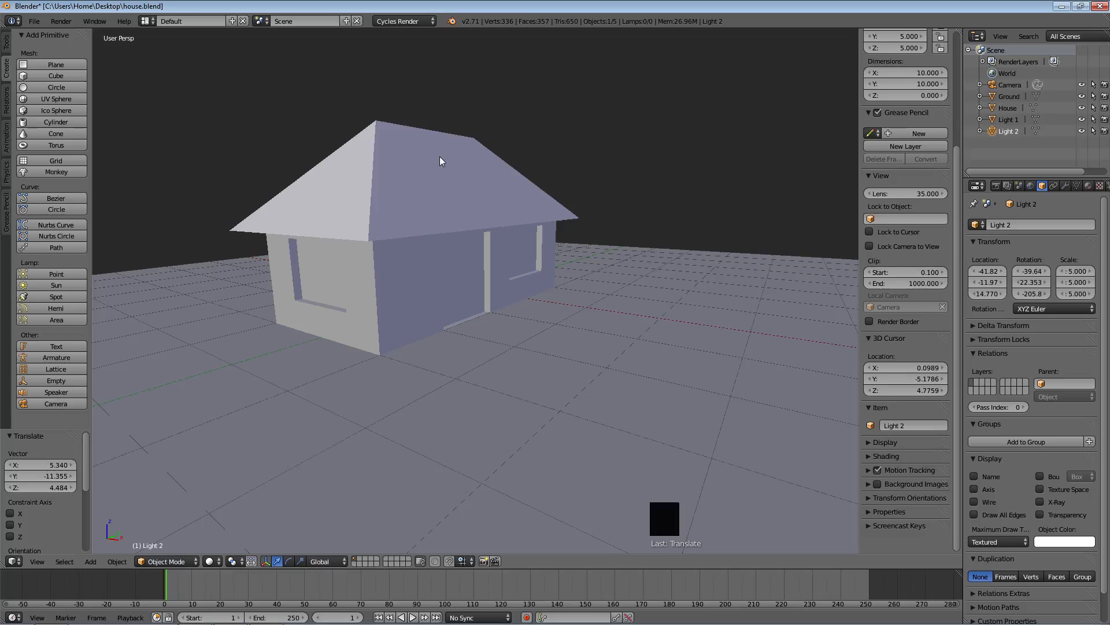
{"action": "right_click", "coordinate": [439, 174]}
{"action": "middle_click_drag", "start_coordinate": [649, 258], "coordinate": [610, 272]}
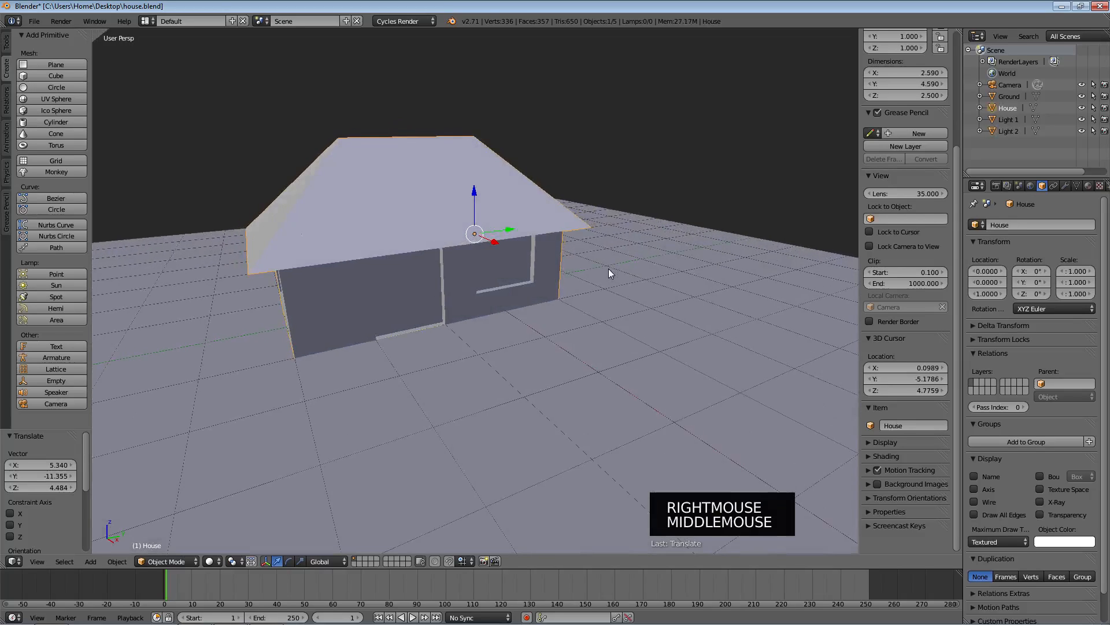
{"action": "key", "text": "Tab"}
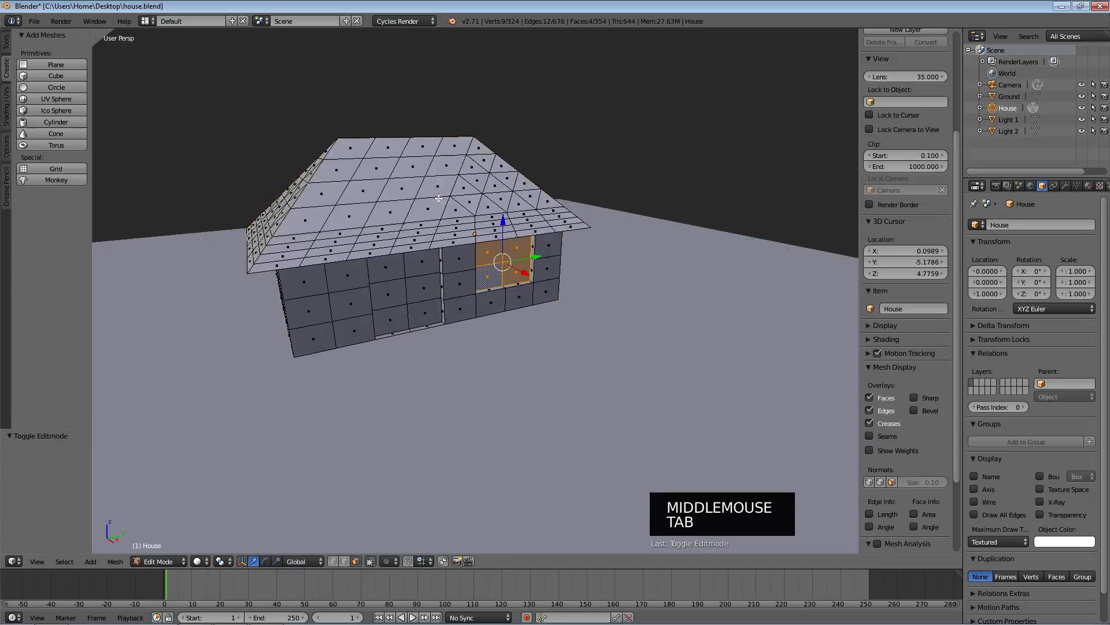
{"action": "scroll", "coordinate": [610, 296], "scroll_direction": "up", "scroll_amount": 2}
{"action": "scroll", "coordinate": [609, 296], "scroll_direction": "up", "scroll_amount": 1}
{"action": "middle_click_drag", "start_coordinate": [674, 285], "coordinate": [567, 265]}
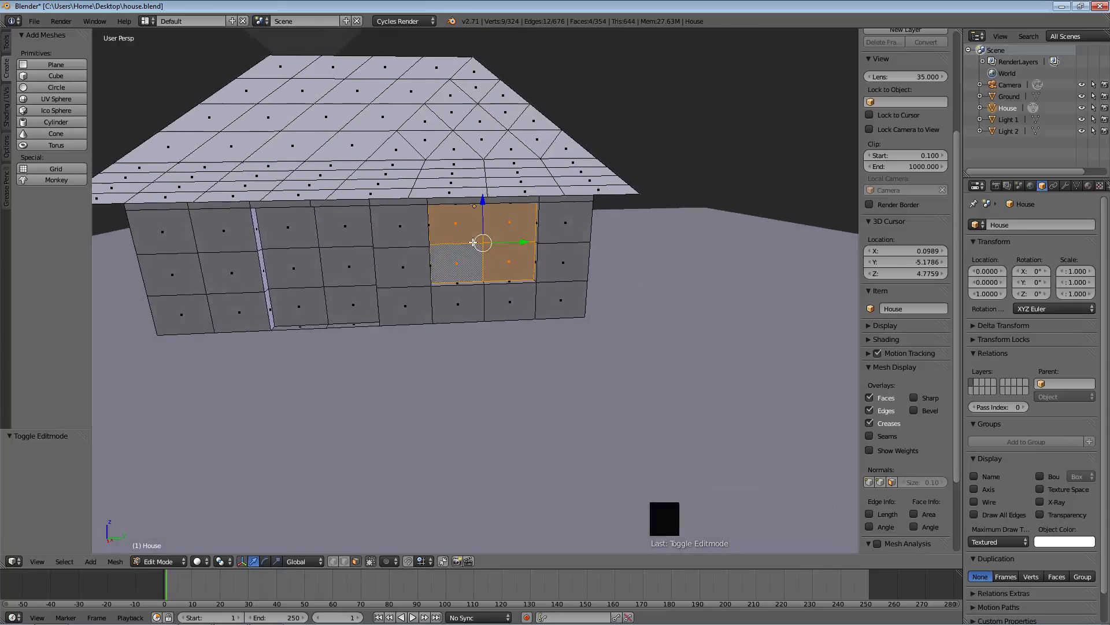
{"action": "key", "text": "a"}
Box-select all the roof faces from above and separate the selection from the house into its own object.
{"action": "middle_click_drag", "start_coordinate": [412, 294], "coordinate": [560, 348]}
{"action": "scroll", "coordinate": [497, 280], "scroll_direction": "down", "scroll_amount": 2}
{"action": "scroll", "coordinate": [498, 280], "scroll_direction": "down", "scroll_amount": 2}
{"action": "scroll", "coordinate": [521, 261], "scroll_direction": "up", "scroll_amount": 3}
{"action": "scroll", "coordinate": [563, 347], "scroll_direction": "down", "scroll_amount": 2}
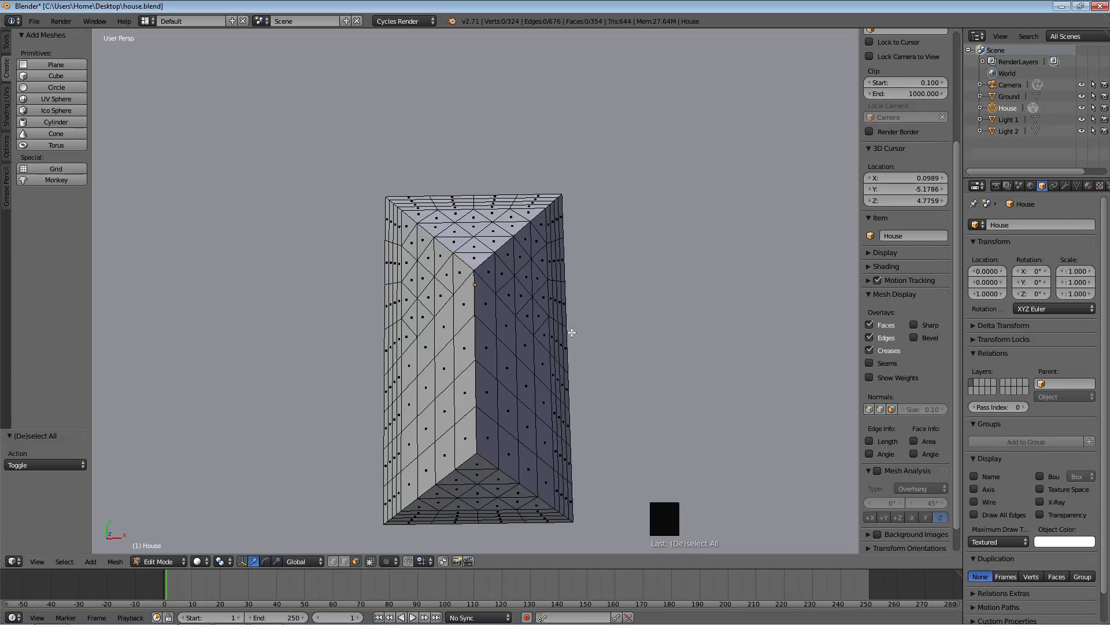
{"action": "key", "text": "b"}
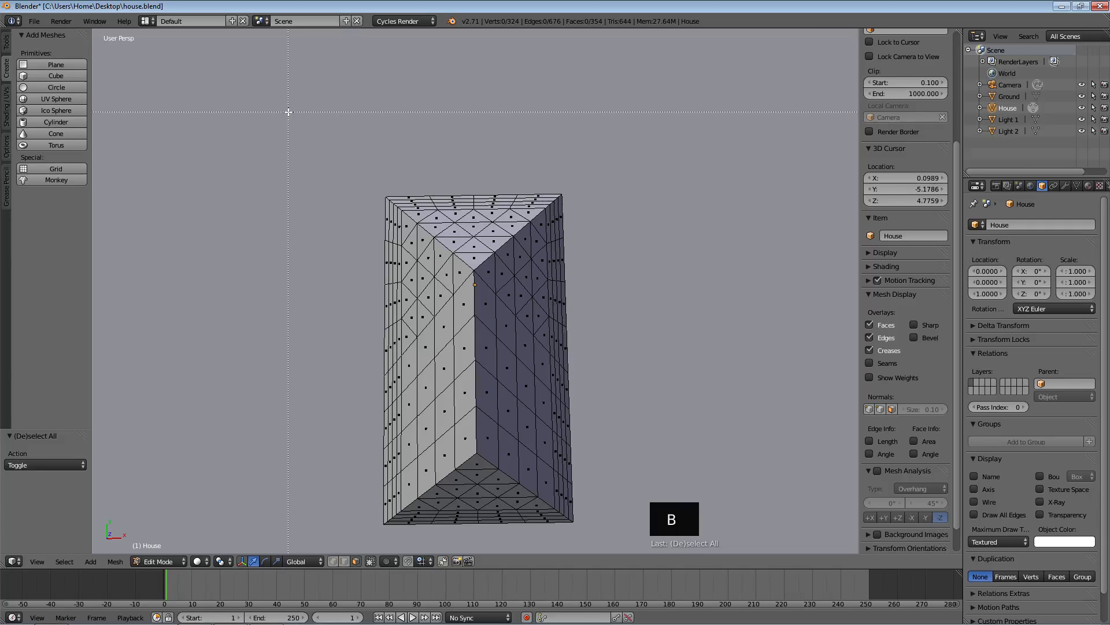
{"action": "left_click_drag", "start_coordinate": [349, 169], "coordinate": [603, 539]}
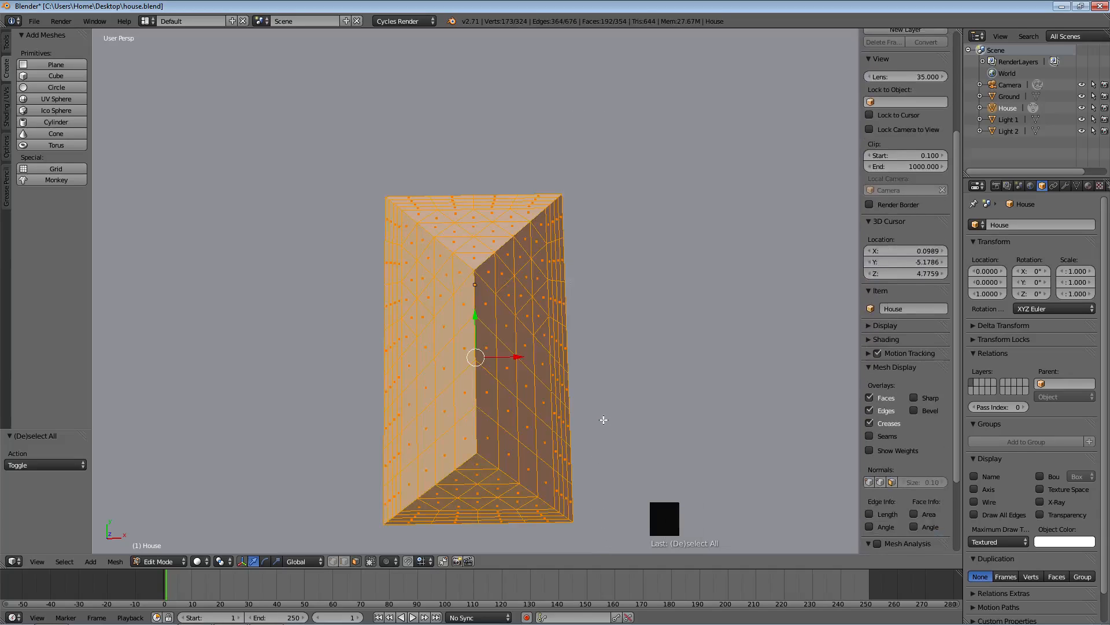
{"action": "middle_click_drag", "start_coordinate": [618, 420], "coordinate": [775, 322]}
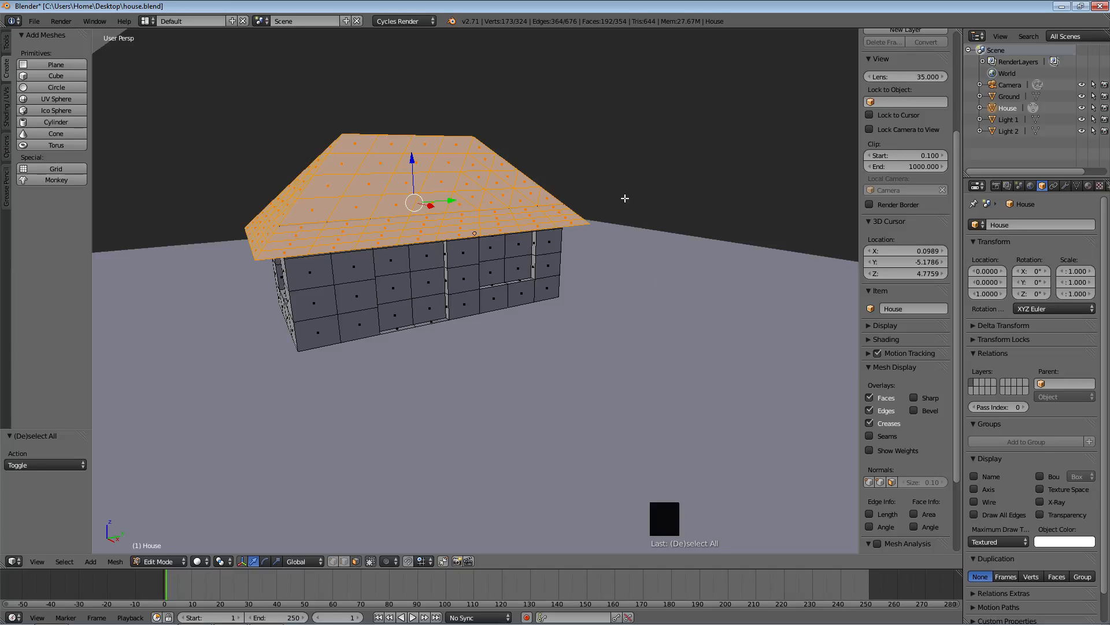
{"action": "key", "text": "p"}
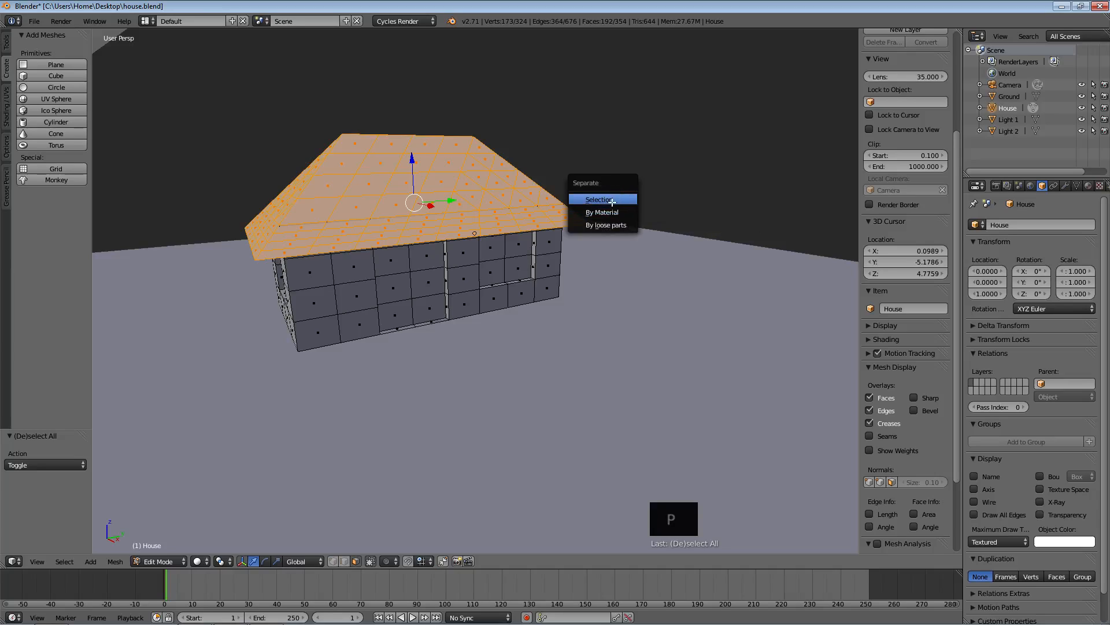
{"action": "left_click", "coordinate": [612, 202]}
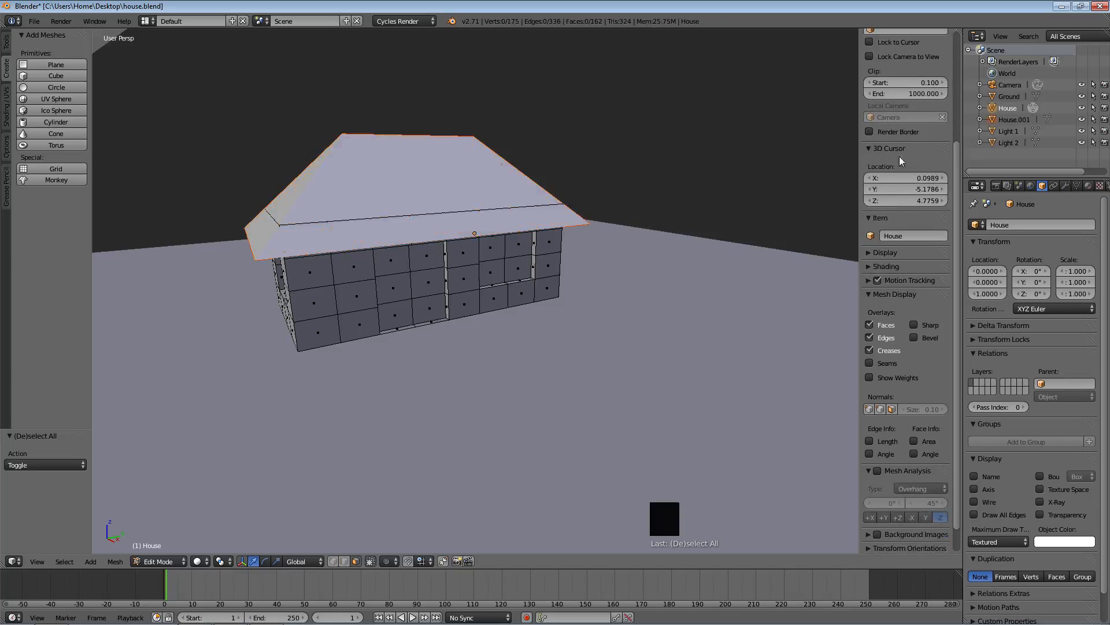
Return to Object Mode and rename the separated roof object as Roof.
{"action": "left_click", "coordinate": [1013, 121]}
{"action": "double_click", "coordinate": [1013, 121]}
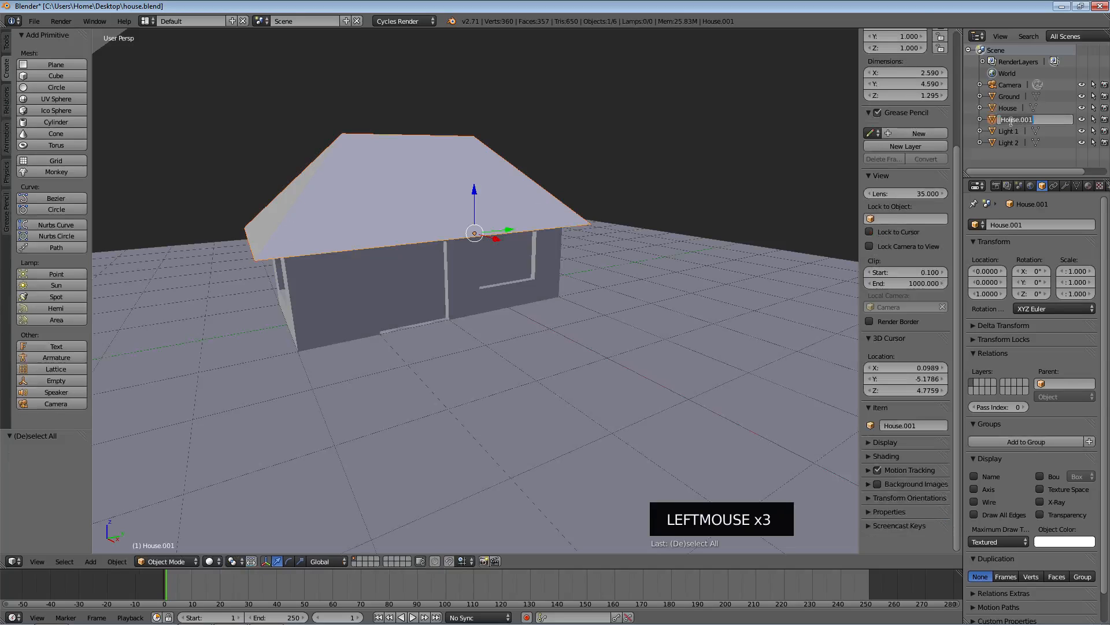
{"action": "type", "text": "Roof"}
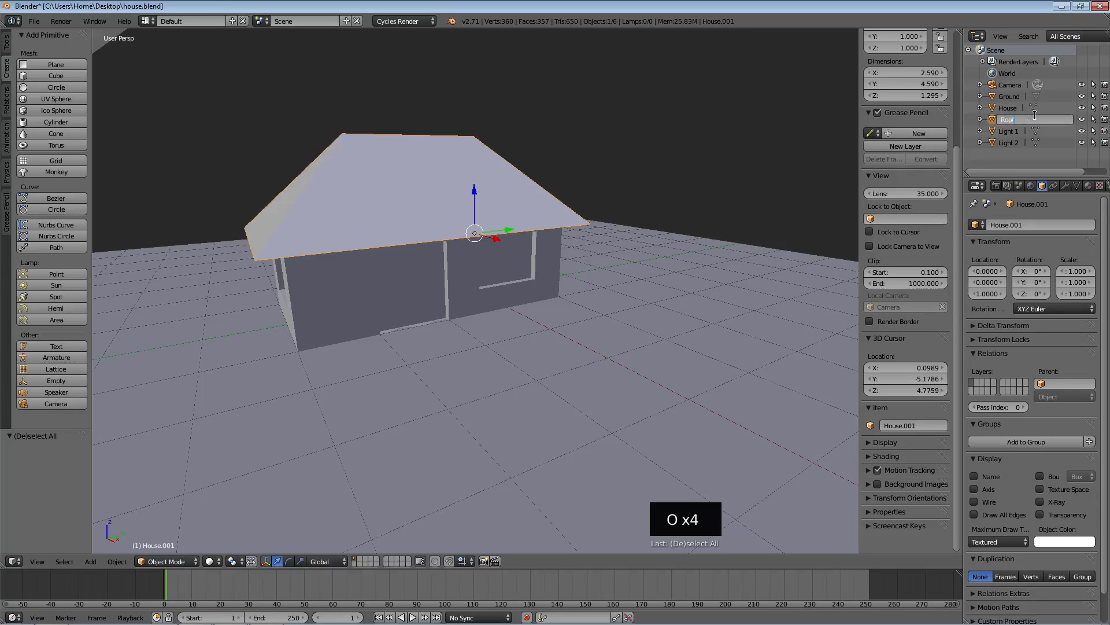
{"action": "key", "text": "Return"}
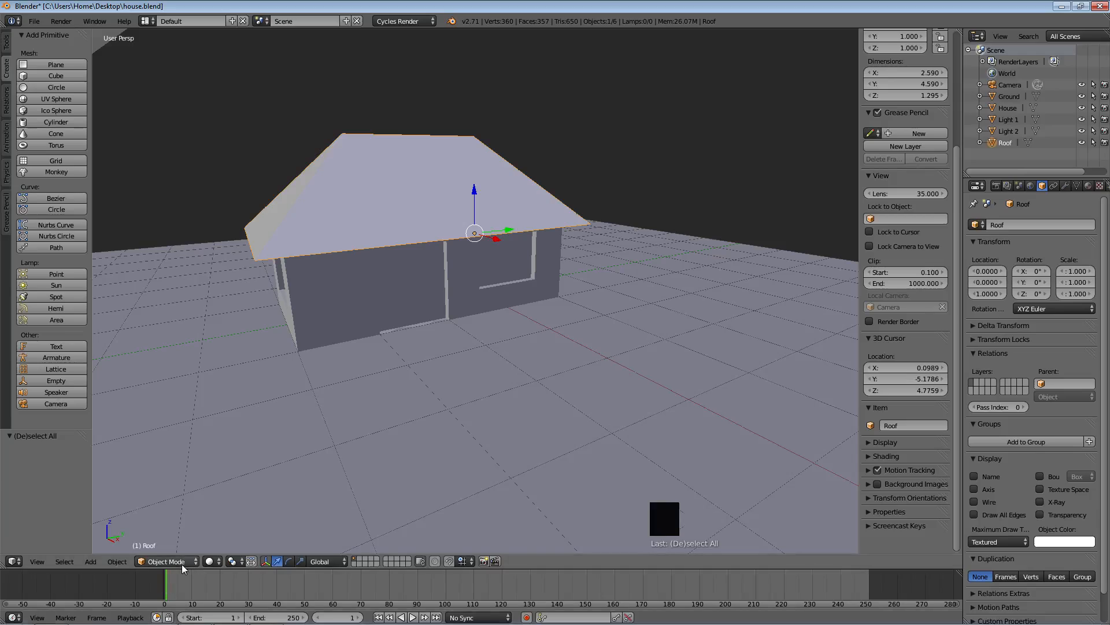
{"action": "key", "text": "Tab"}
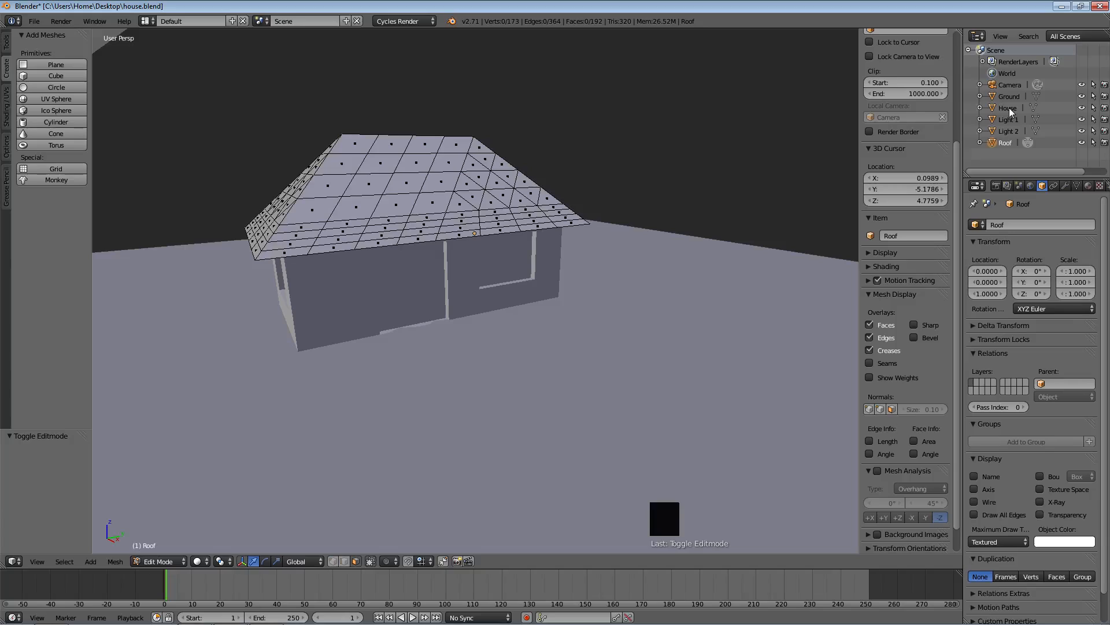
{"action": "key", "text": "Tab"}
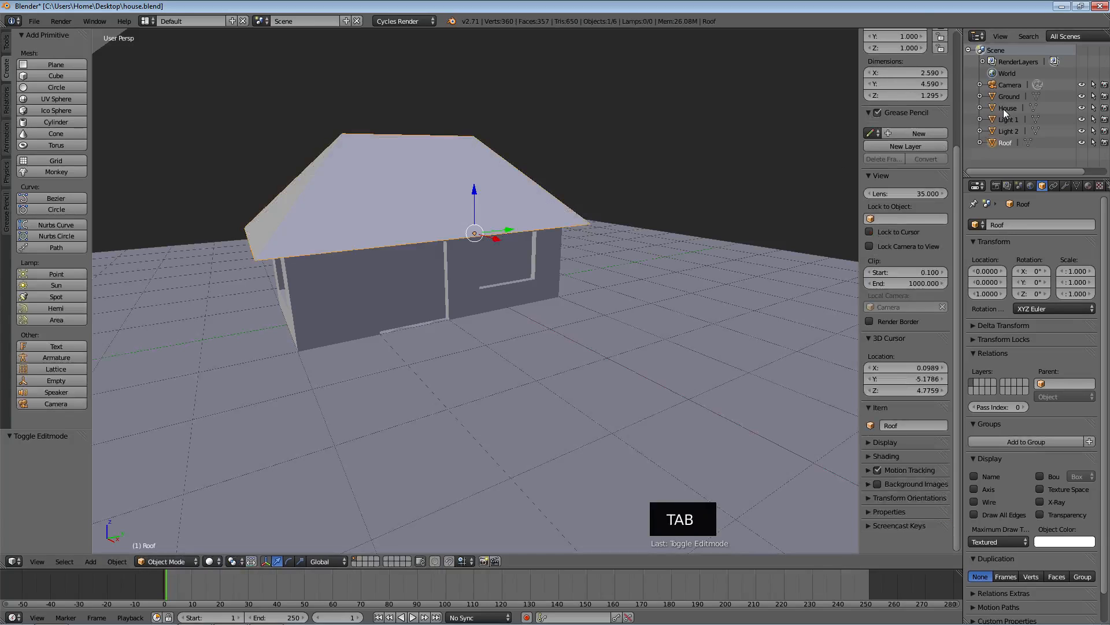
Circle-select the six door faces on the house's long wall in Edit Mode and separate the selection into its own object.
{"action": "left_click", "coordinate": [1004, 108]}
{"action": "key", "text": "Tab"}
{"action": "middle_click_drag", "start_coordinate": [459, 355], "coordinate": [389, 310]}
{"action": "scroll", "coordinate": [410, 335], "scroll_direction": "up", "scroll_amount": 2}
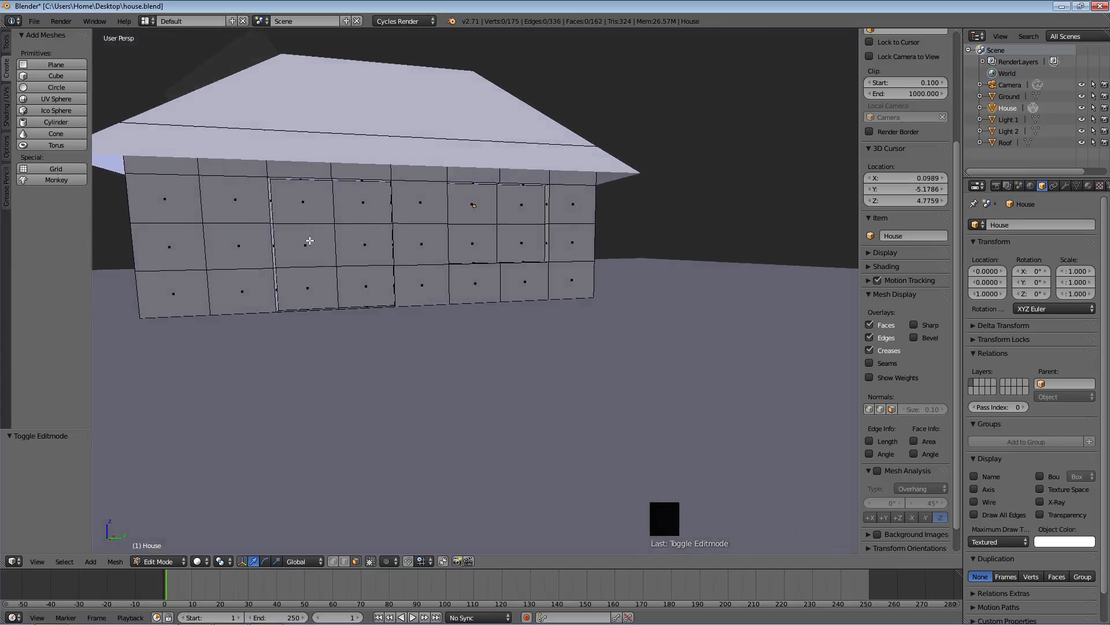
{"action": "key", "text": "c"}
{"action": "mouse_move", "coordinate": [313, 211]}
{"action": "left_mouse_down"}
{"action": "mouse_move", "coordinate": [329, 284]}
{"action": "mouse_move", "coordinate": [364, 249]}
{"action": "mouse_move", "coordinate": [352, 222]}
{"action": "left_mouse_up"}
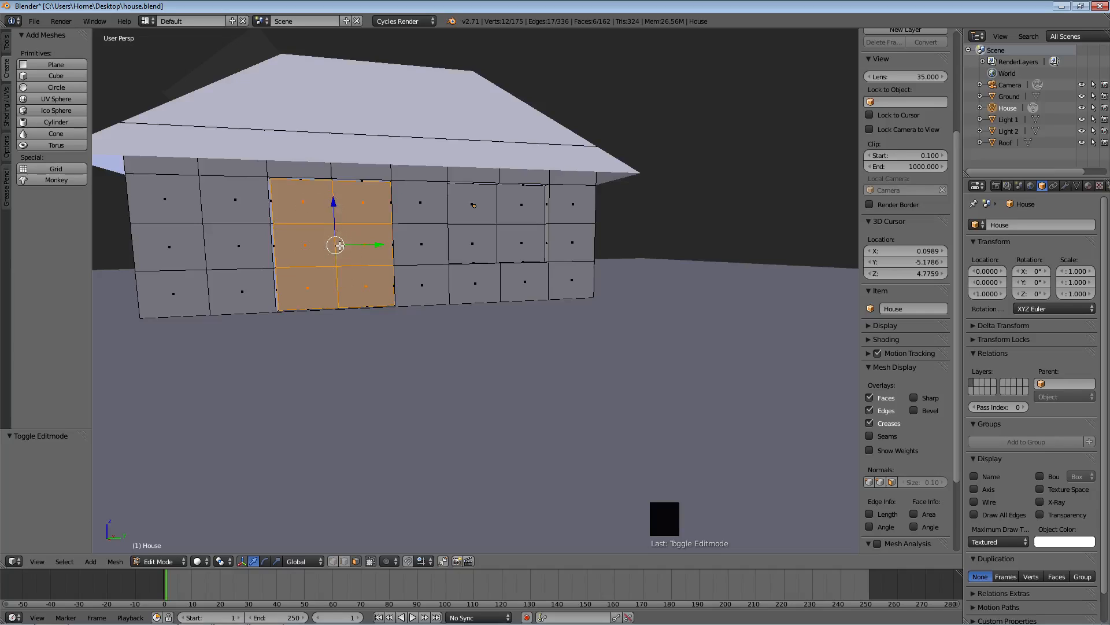
{"action": "key", "text": "p"}
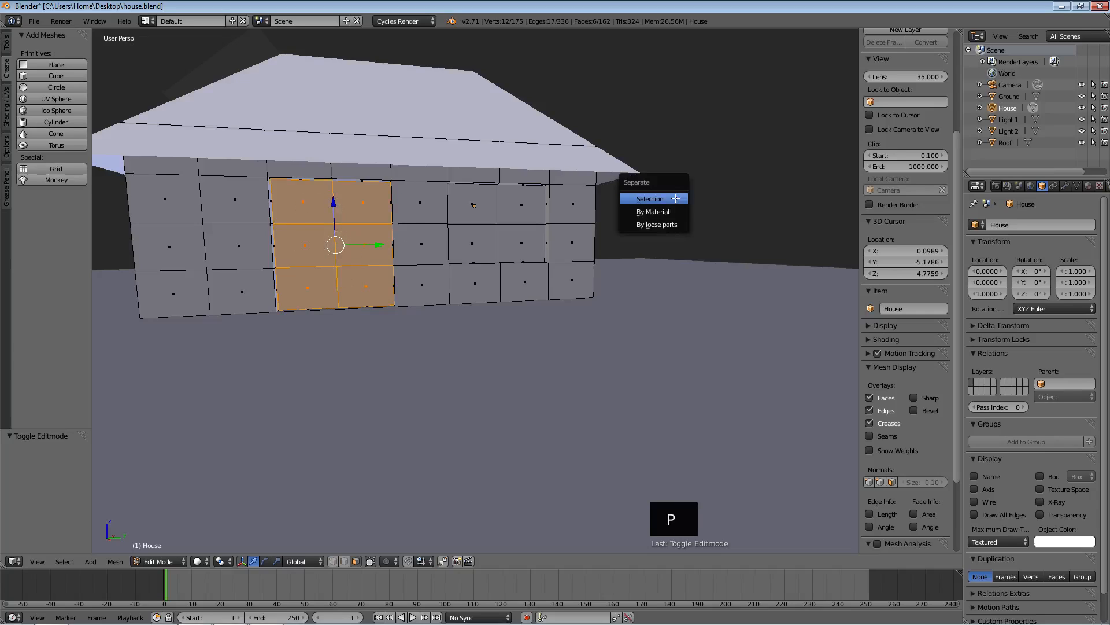
{"action": "left_click", "coordinate": [660, 199]}
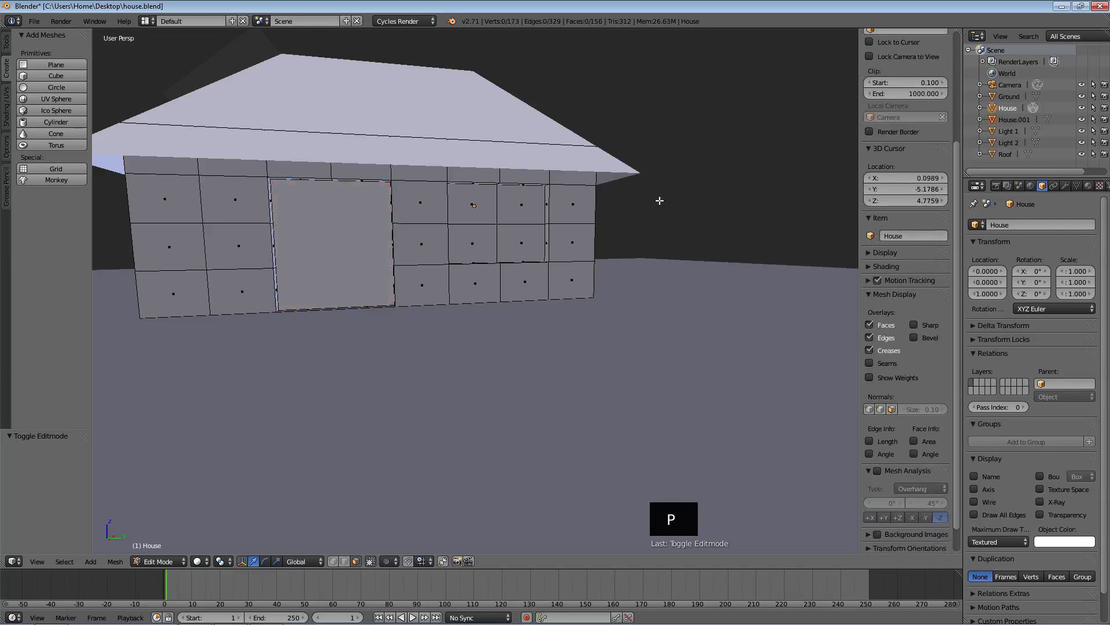
Rename the separated door object, House.001, as Door.
{"action": "triple_click", "coordinate": [1016, 120]}
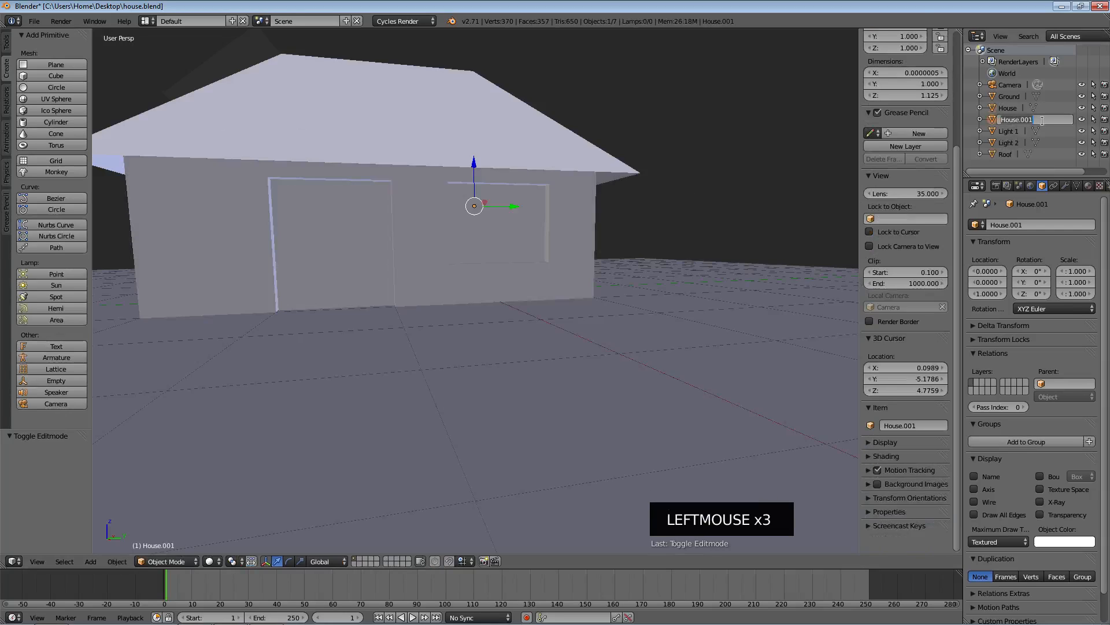
{"action": "type", "text": "Door"}
{"action": "key", "text": "Return"}
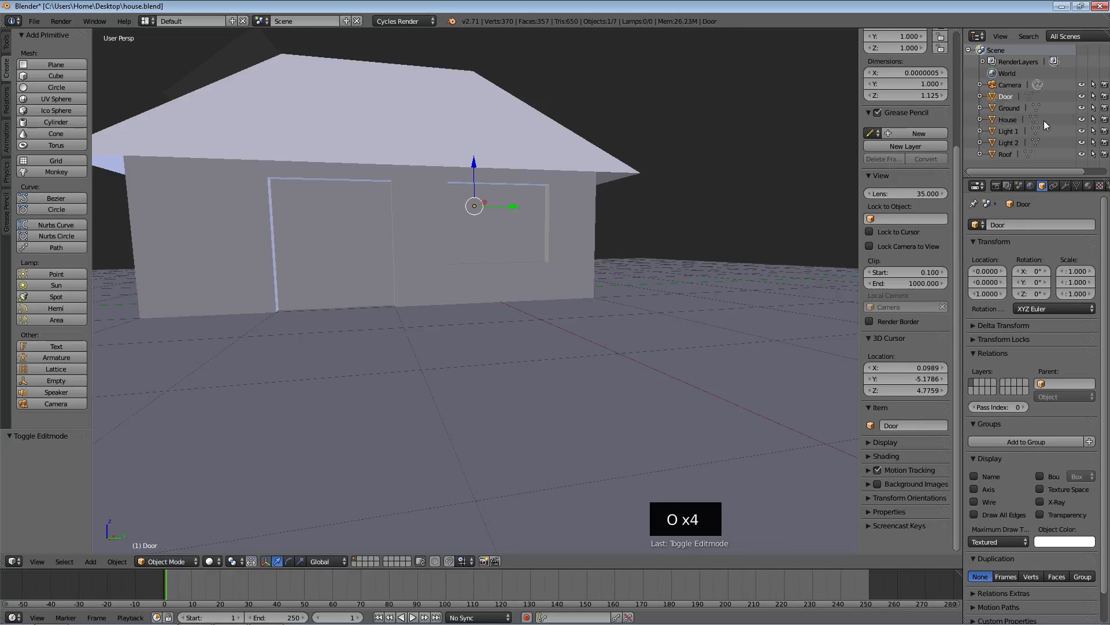
Circle-select the four window faces on the house's end wall in Edit Mode and separate the selection into its own object.
{"action": "middle_click_drag", "start_coordinate": [407, 344], "coordinate": [516, 358]}
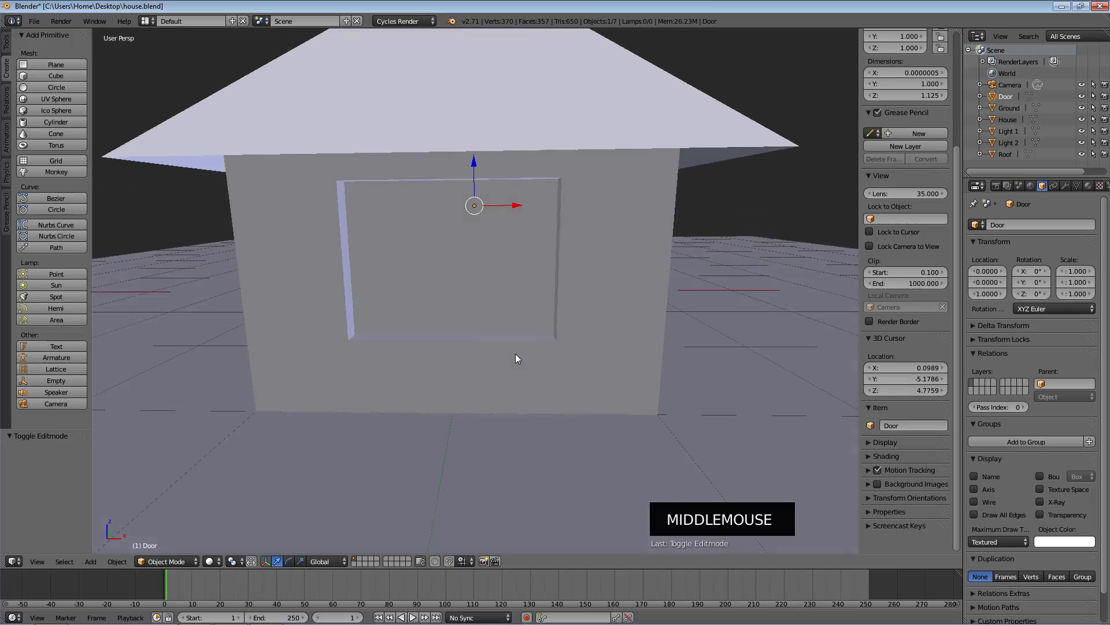
{"action": "right_click", "coordinate": [600, 311]}
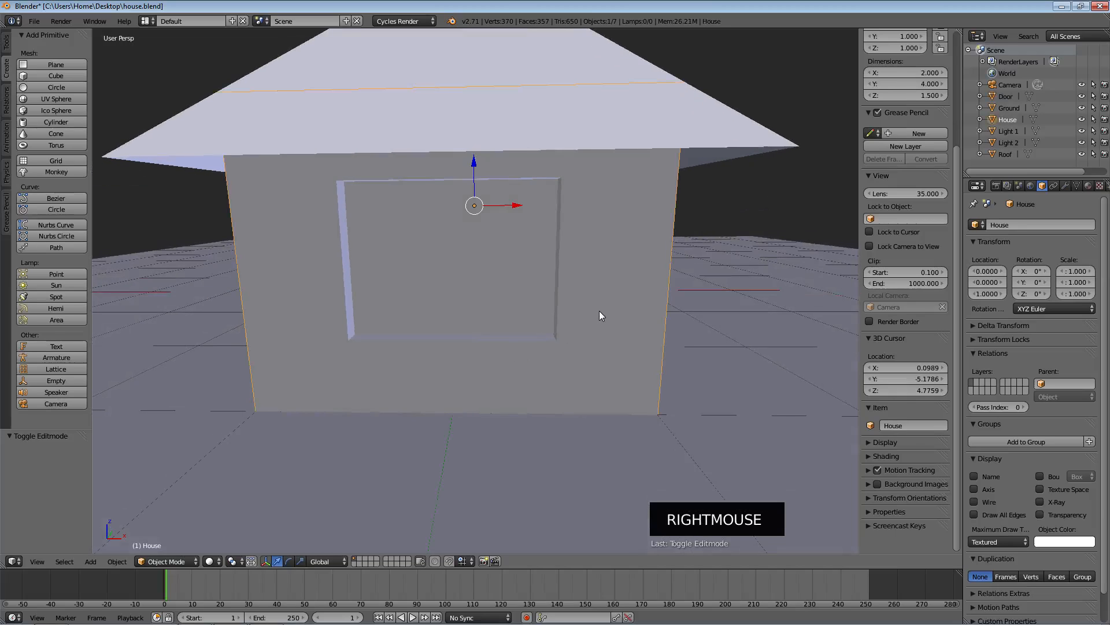
{"action": "key", "text": "Tab"}
{"action": "key", "text": "c"}
{"action": "mouse_move", "coordinate": [502, 226]}
{"action": "left_mouse_down"}
{"action": "mouse_move", "coordinate": [416, 226]}
{"action": "mouse_move", "coordinate": [438, 285]}
{"action": "mouse_move", "coordinate": [503, 280]}
{"action": "left_mouse_up"}
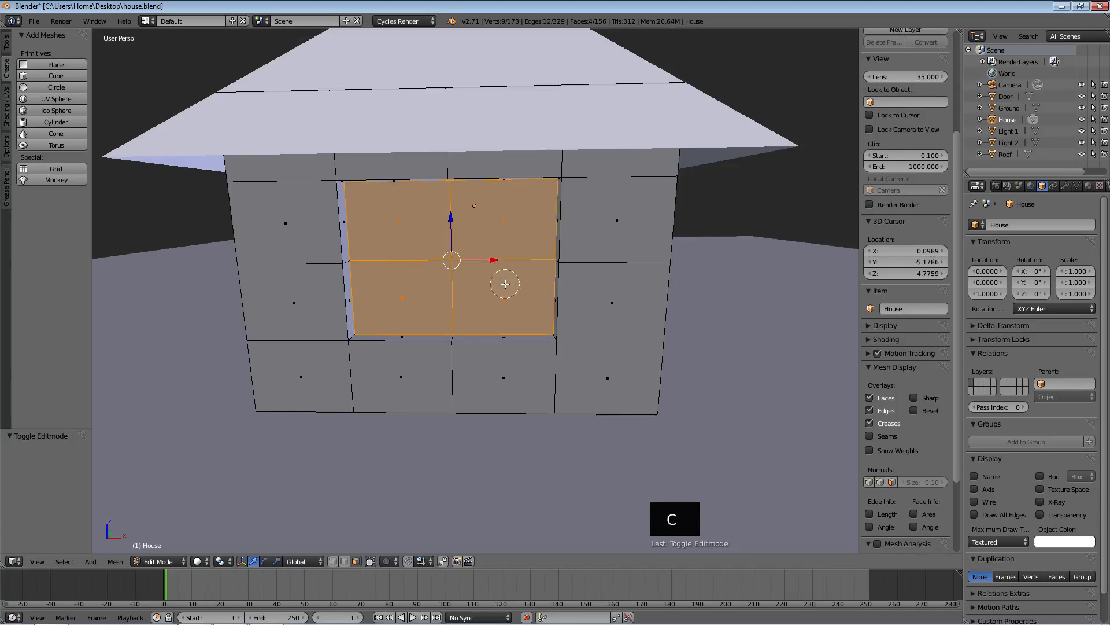
{"action": "right_click", "coordinate": [504, 282]}
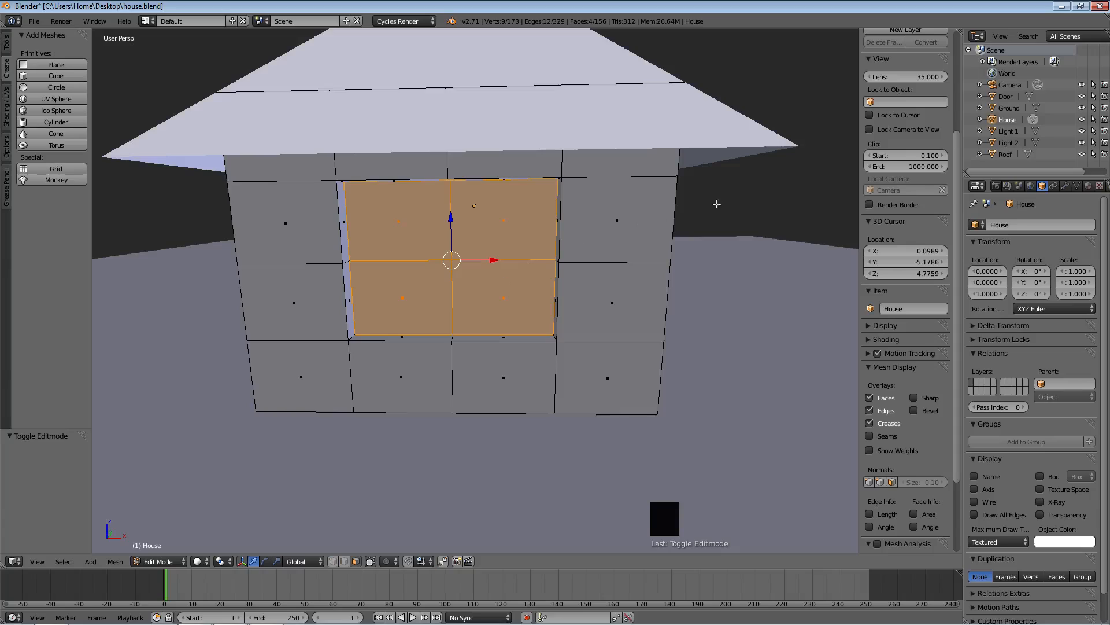
{"action": "key", "text": "p"}
{"action": "left_click", "coordinate": [542, 222]}
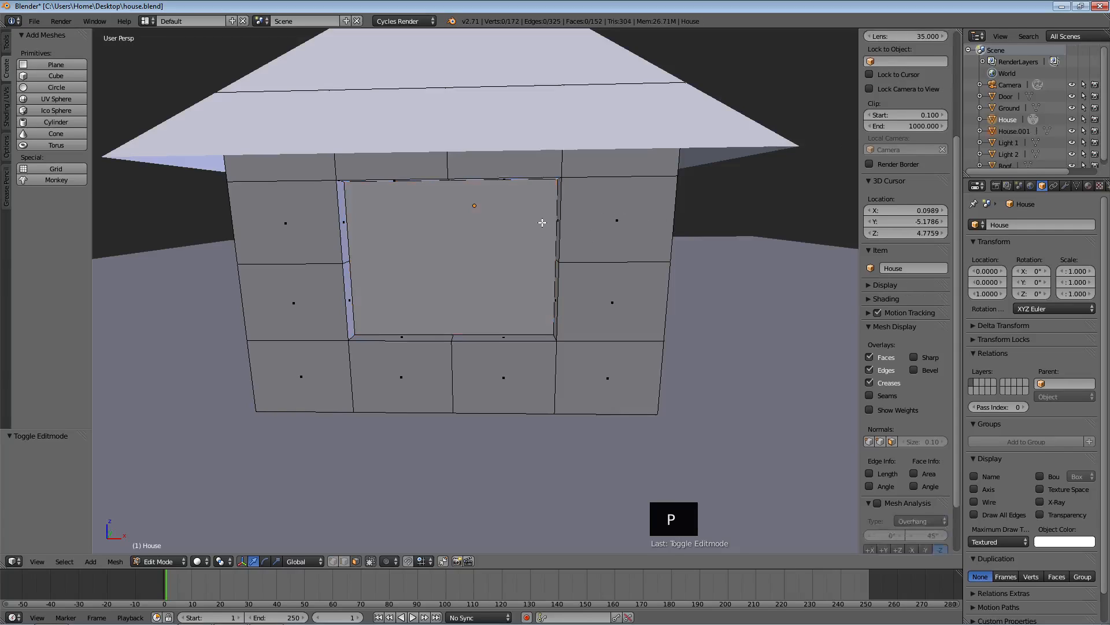
Rename the object separated from the end wall, House.001, as Window 1.
{"action": "middle_click_drag", "start_coordinate": [741, 289], "coordinate": [612, 310]}
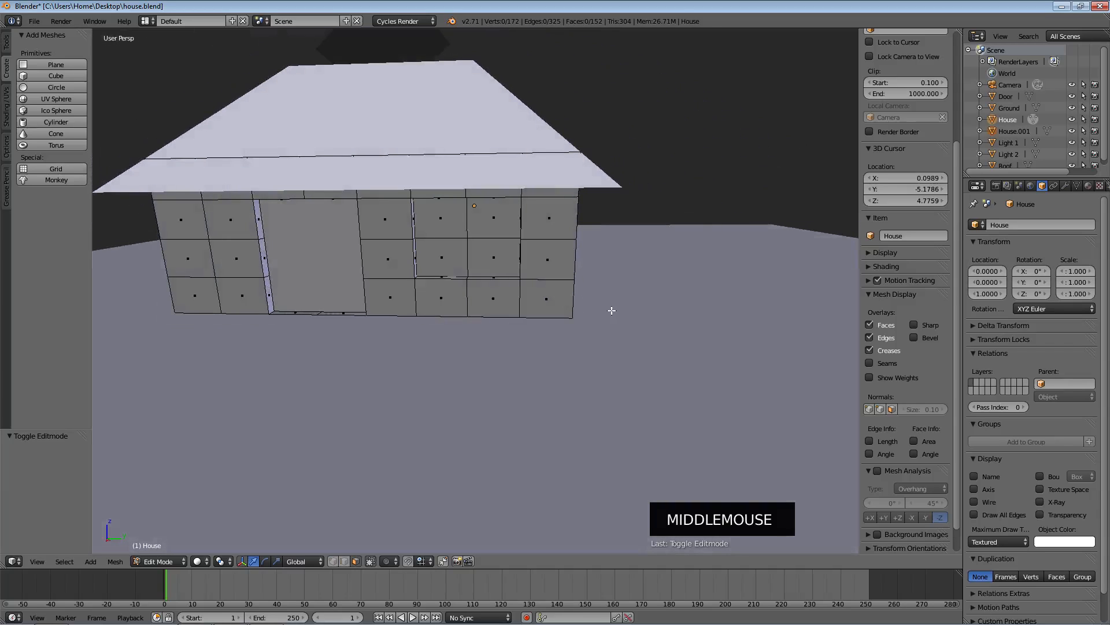
{"action": "left_click", "coordinate": [1009, 131]}
{"action": "double_click", "coordinate": [1010, 131]}
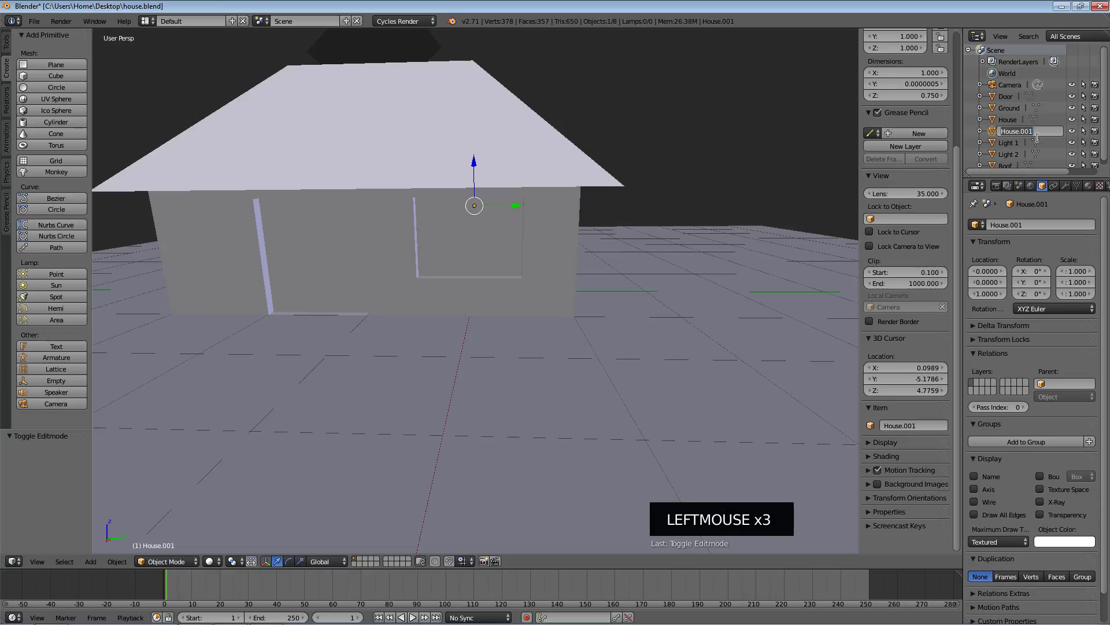
{"action": "type", "text": "Window 1"}
{"action": "key", "text": "Return"}
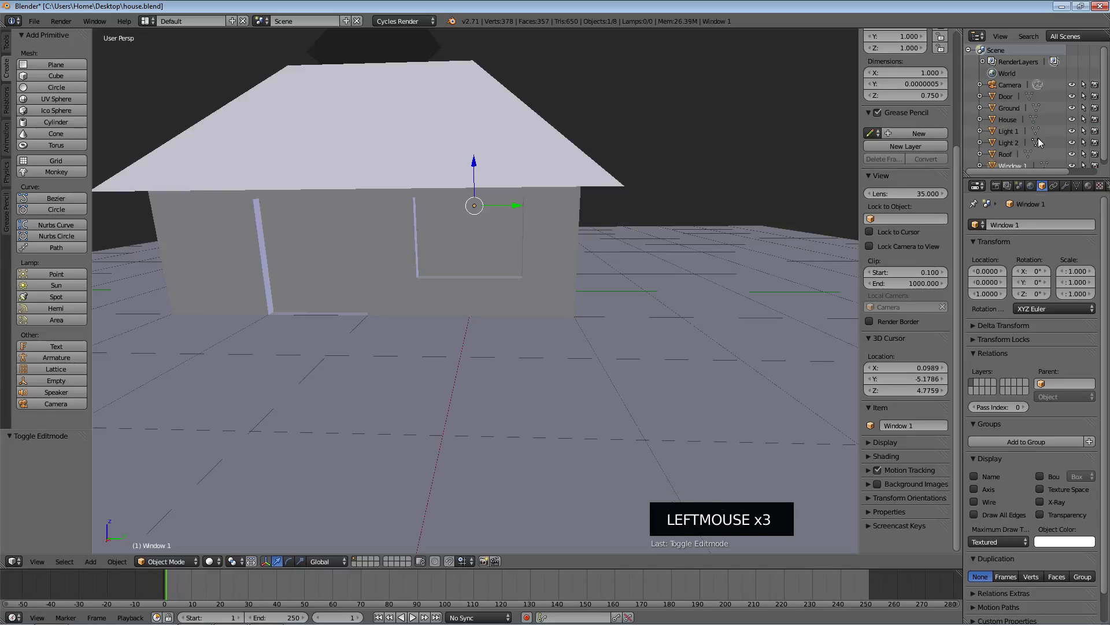
Circle-select the four window faces beside the door in the house's Edit Mode and separate the selection into its own object.
{"action": "right_click", "coordinate": [546, 250]}
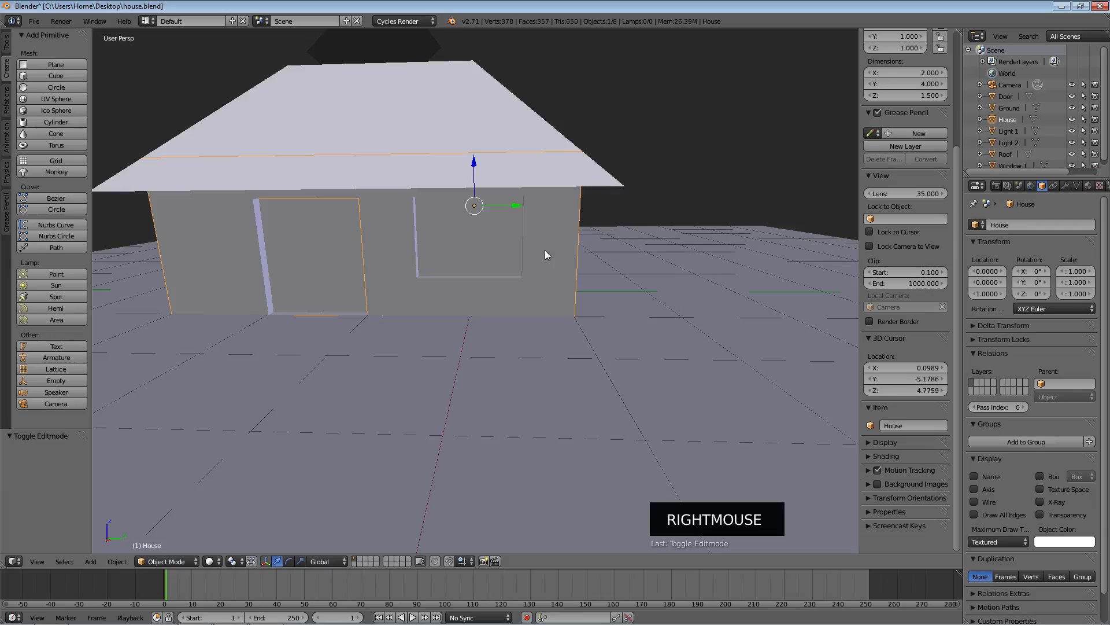
{"action": "key", "text": "Tab"}
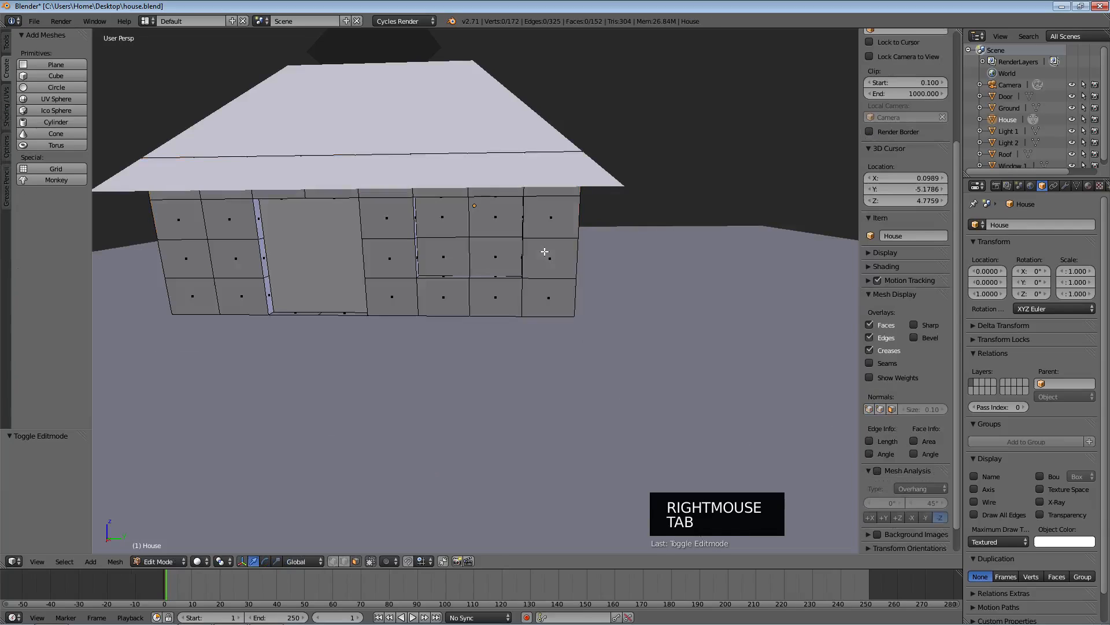
{"action": "key", "text": "c"}
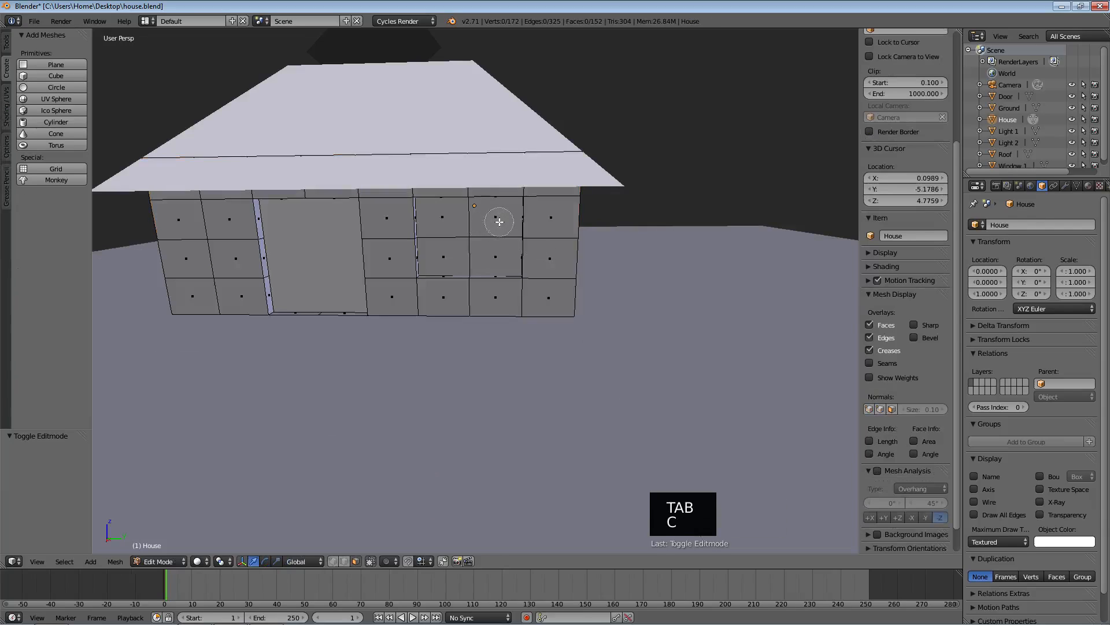
{"action": "left_click_drag", "start_coordinate": [496, 218], "coordinate": [478, 232]}
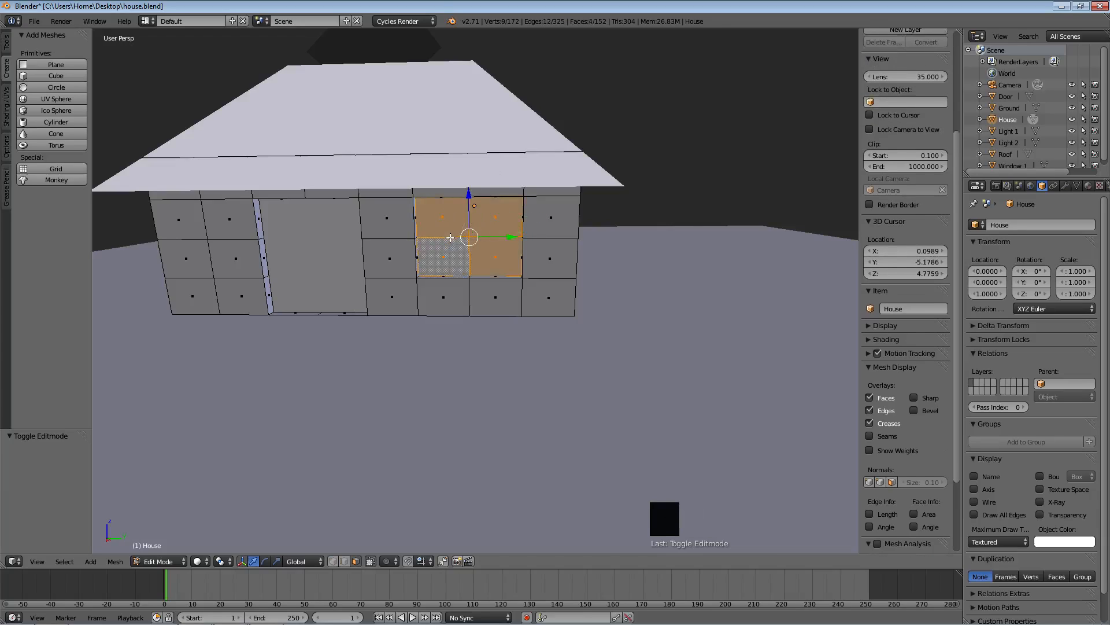
{"action": "key", "text": "p"}
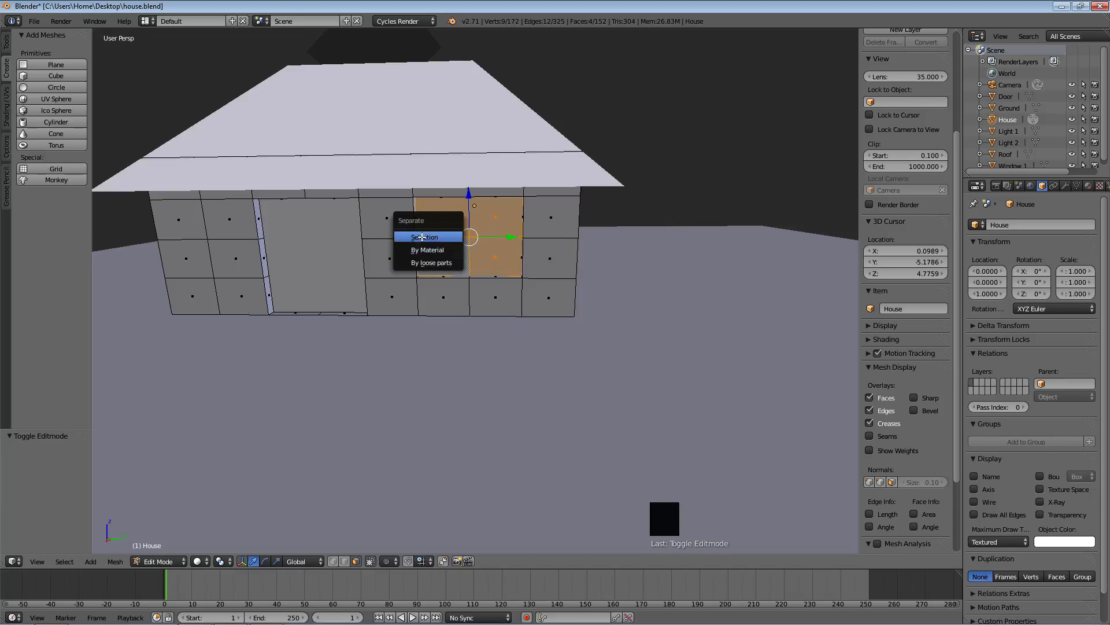
{"action": "left_click", "coordinate": [422, 237]}
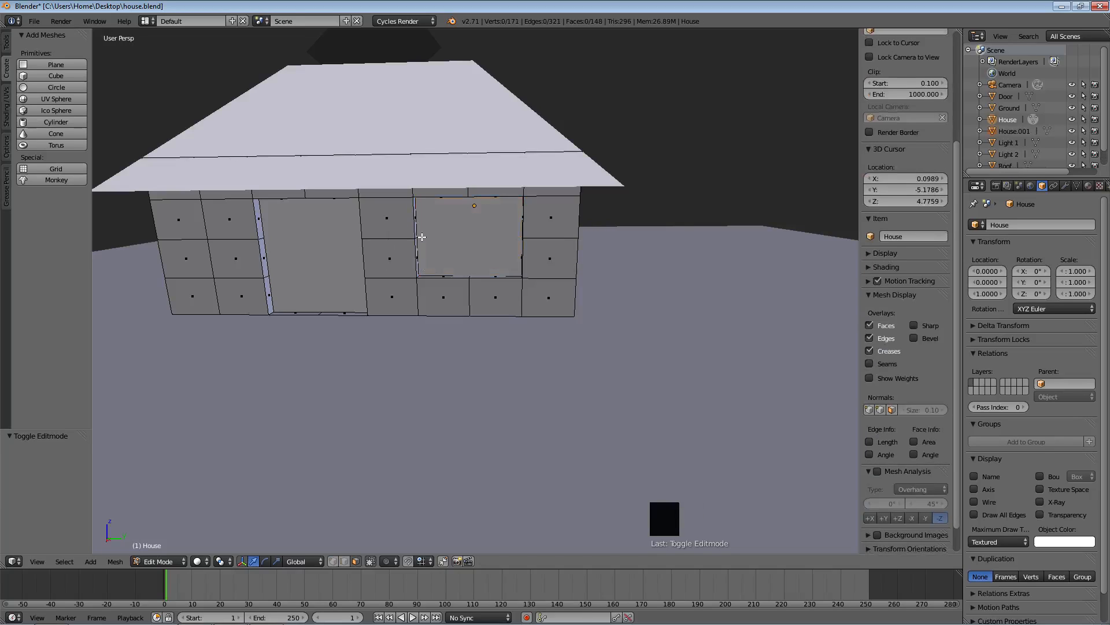
Rename the separated window object beside the door, House.001, as Window 2.
{"action": "left_click", "coordinate": [1013, 131]}
{"action": "double_click", "coordinate": [1023, 131]}
{"action": "type", "text": "Window 2"}
{"action": "key", "text": "Return"}
Circle-select the four window faces on the house's opposite end wall in Edit Mode and separate the selection into its own object.
{"action": "middle_click_drag", "start_coordinate": [723, 248], "coordinate": [591, 248]}
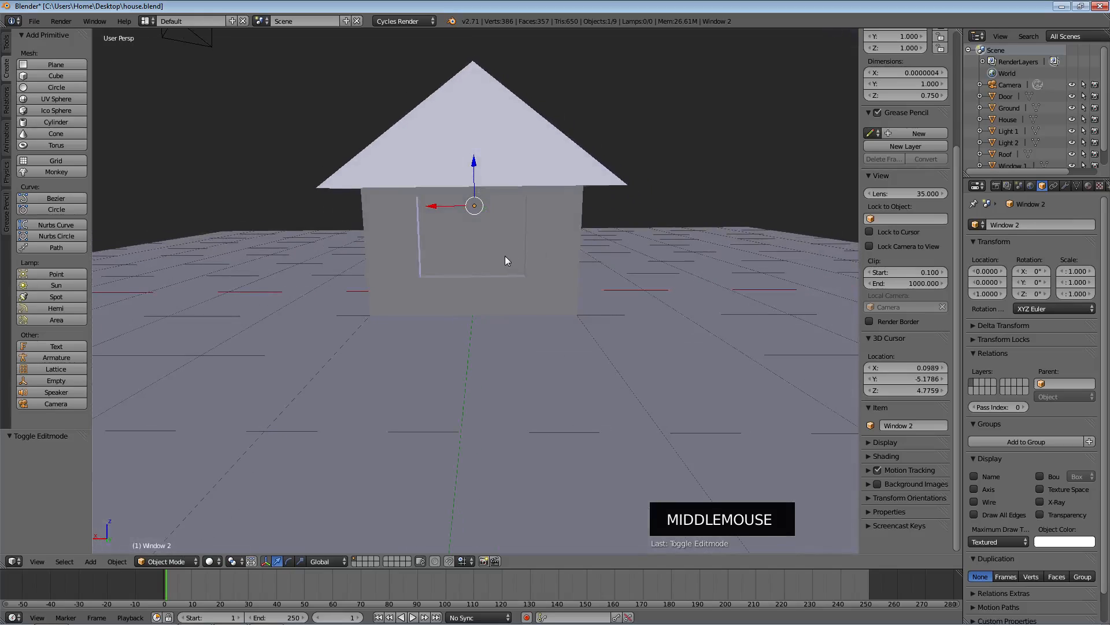
{"action": "right_click", "coordinate": [541, 238]}
{"action": "key", "text": "a"}
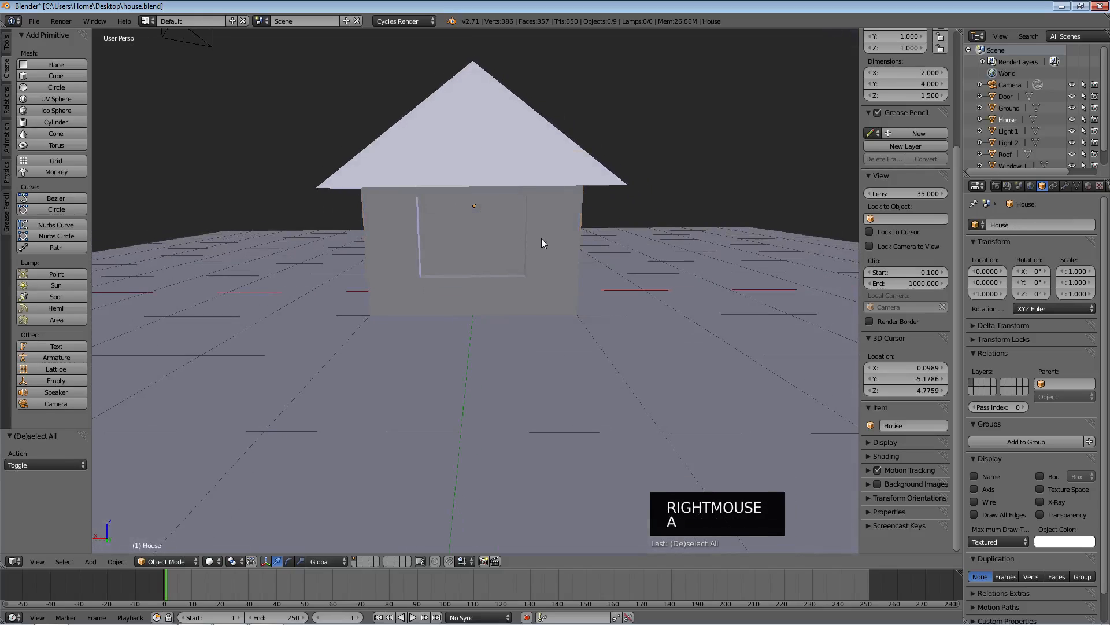
{"action": "right_click", "coordinate": [541, 238]}
{"action": "right_click", "coordinate": [540, 238]}
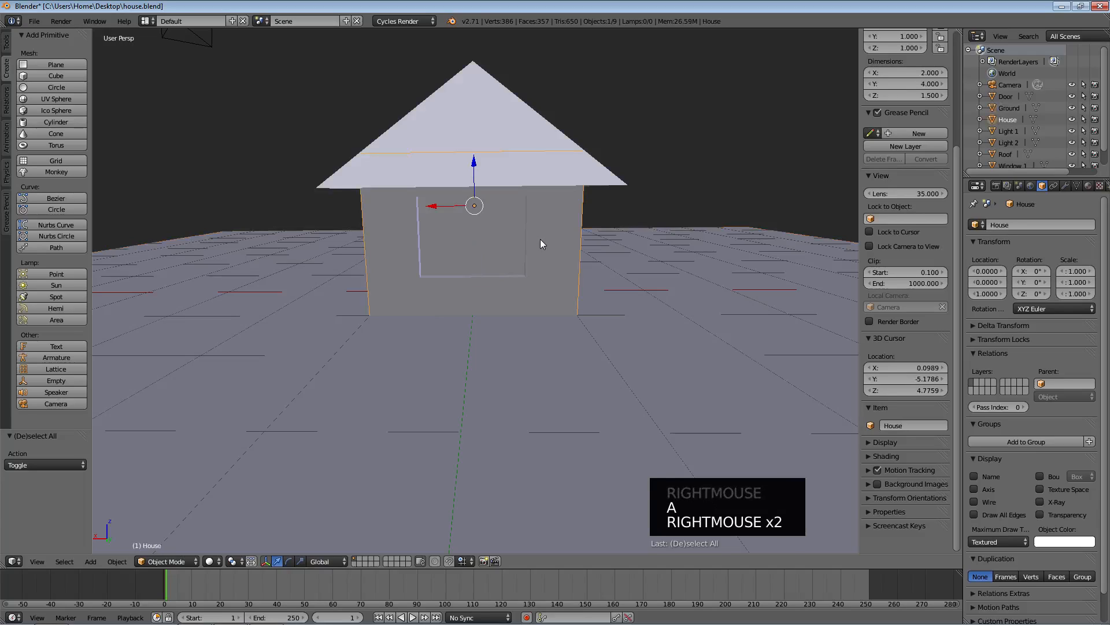
{"action": "key", "text": "Tab"}
{"action": "key", "text": "c"}
{"action": "left_click_drag", "start_coordinate": [486, 237], "coordinate": [461, 238]}
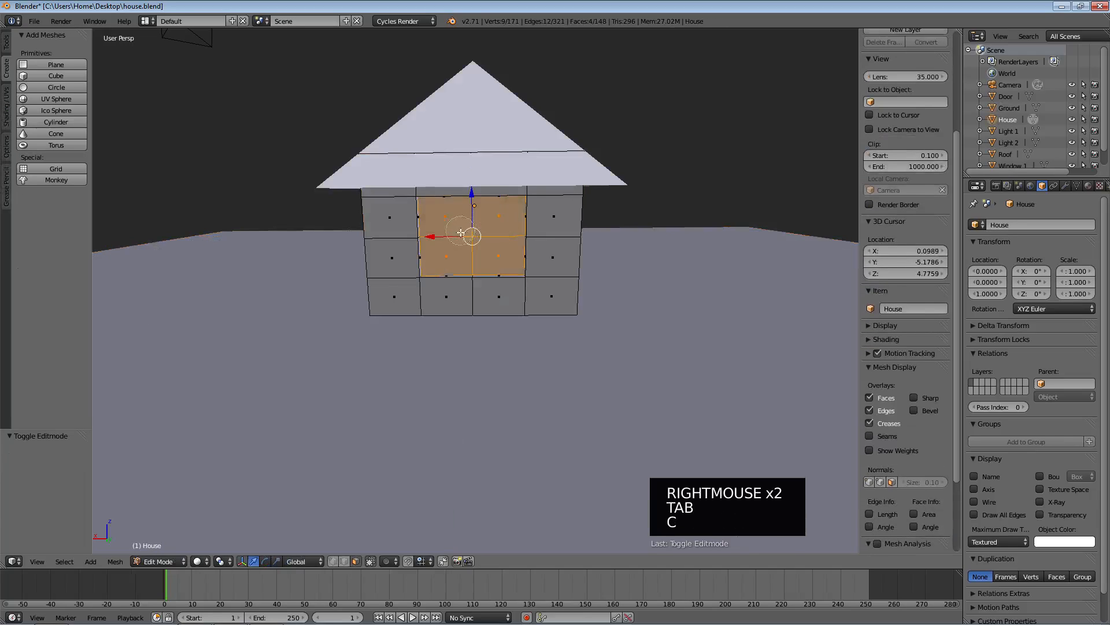
{"action": "key", "text": "Escape"}
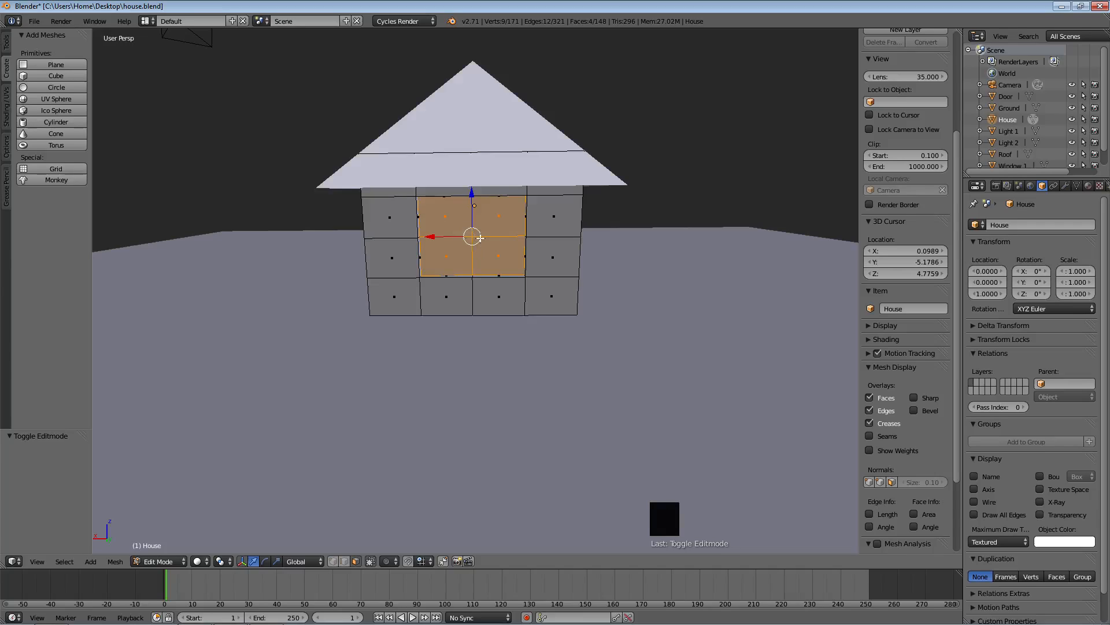
{"action": "key", "text": "p"}
{"action": "key", "text": "p"}
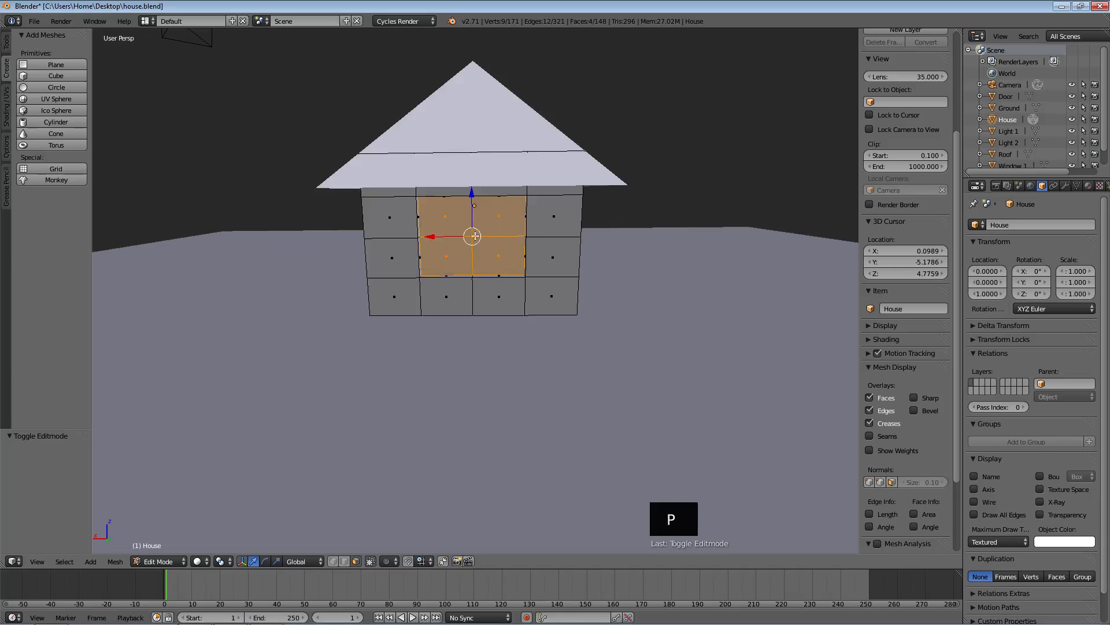
{"action": "left_click", "coordinate": [465, 235]}
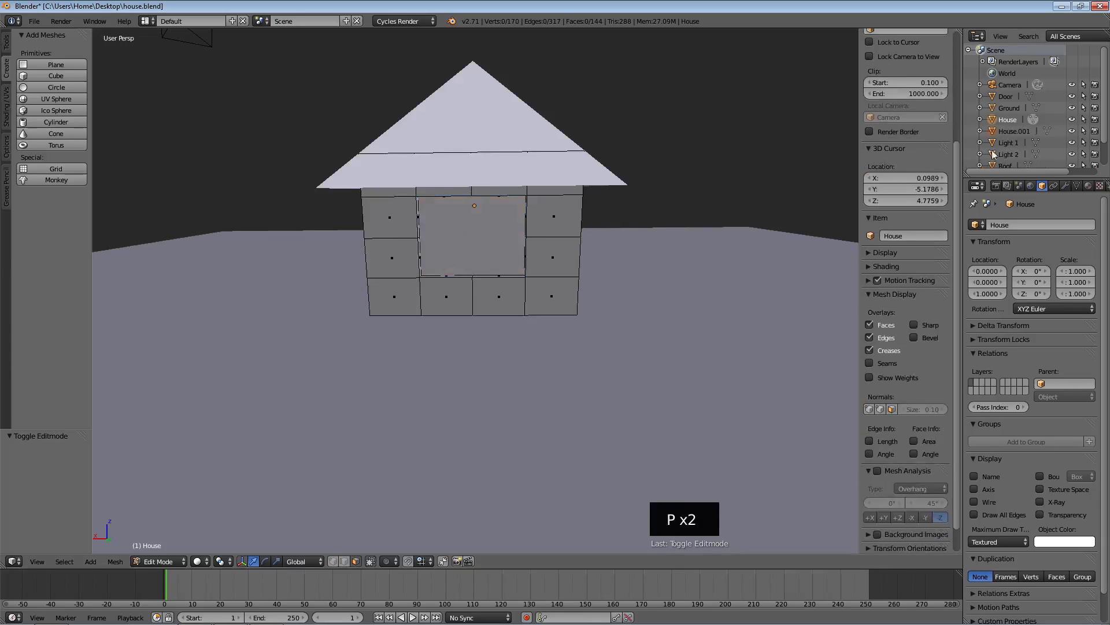
Rename the window object separated from the opposite end wall, House.001, as Window 3.
{"action": "left_click", "coordinate": [1021, 130]}
{"action": "double_click", "coordinate": [1020, 131]}
{"action": "type", "text": "Window 3"}
{"action": "key", "text": "Return"}
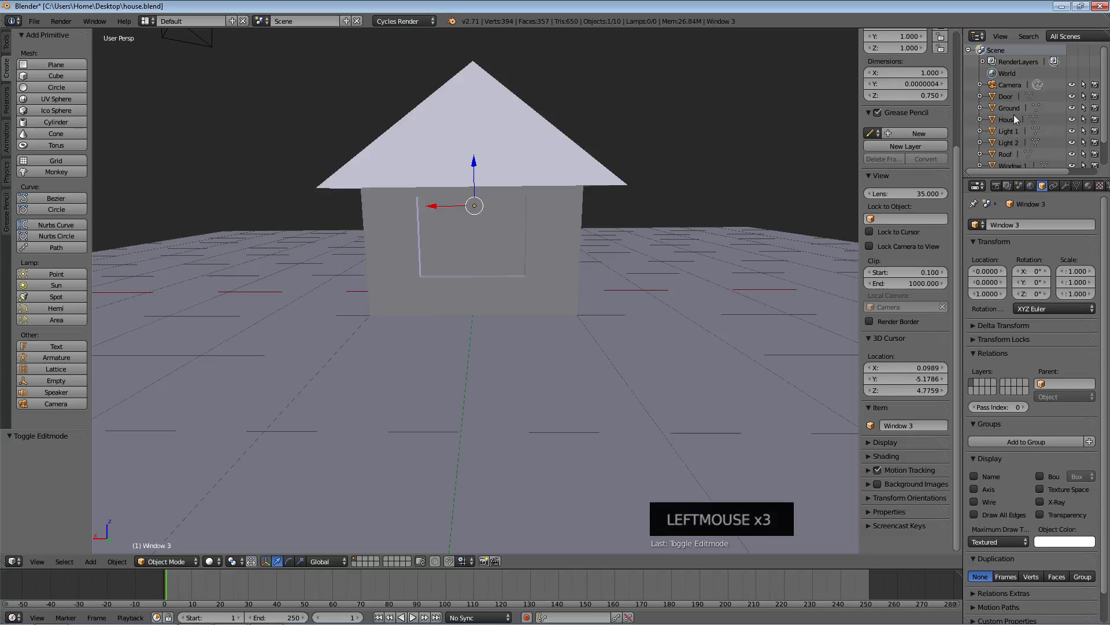
{"action": "scroll", "coordinate": [1013, 116], "scroll_direction": "down", "scroll_amount": 3}
{"action": "scroll", "coordinate": [637, 209], "scroll_direction": "up", "scroll_amount": 5}
{"action": "scroll", "coordinate": [703, 216], "scroll_direction": "down", "scroll_amount": 5}
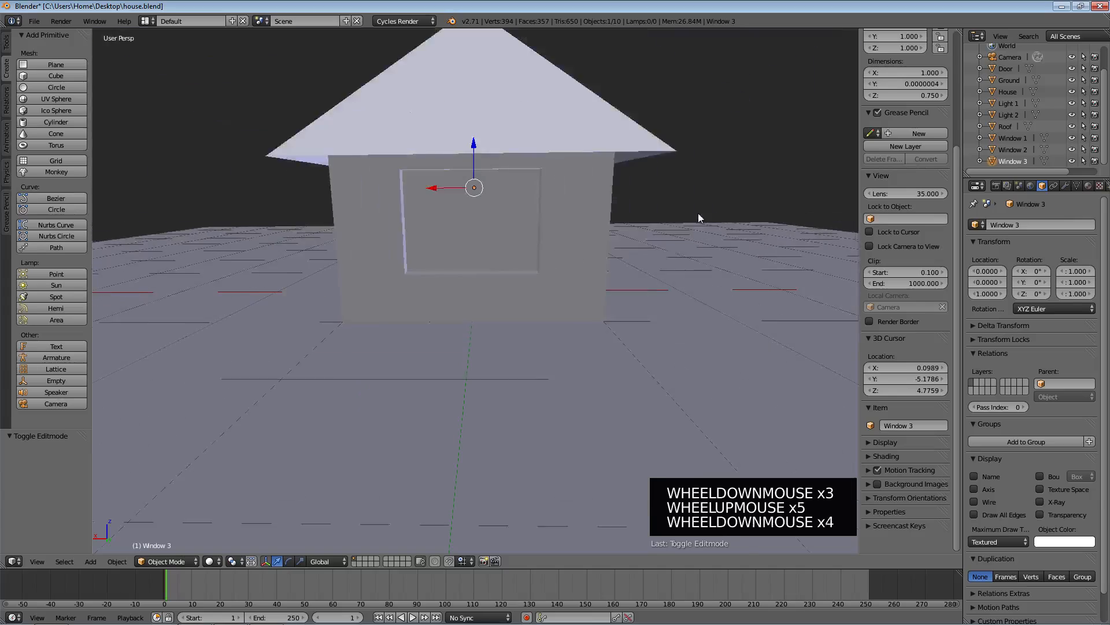
Scale the Ground plane up by a factor of 2 in all directions.
{"action": "middle_click_drag", "start_coordinate": [491, 194], "coordinate": [650, 199]}
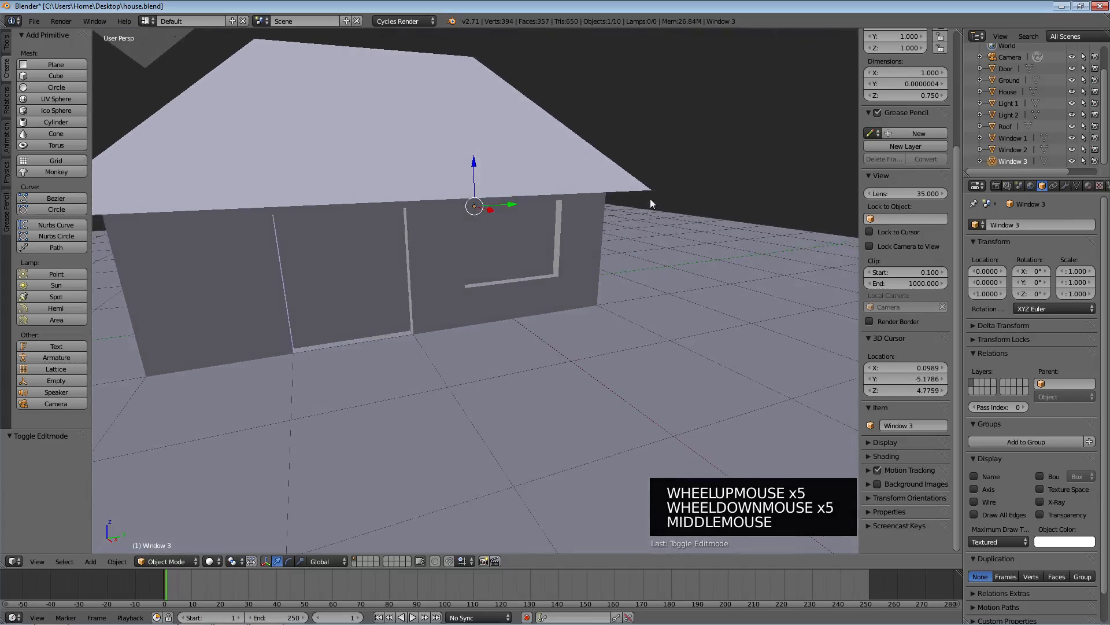
{"action": "scroll", "coordinate": [534, 216], "scroll_direction": "down", "scroll_amount": 3}
{"action": "middle_click_drag", "start_coordinate": [550, 203], "coordinate": [534, 225]}
{"action": "scroll", "coordinate": [513, 281], "scroll_direction": "up", "scroll_amount": 1}
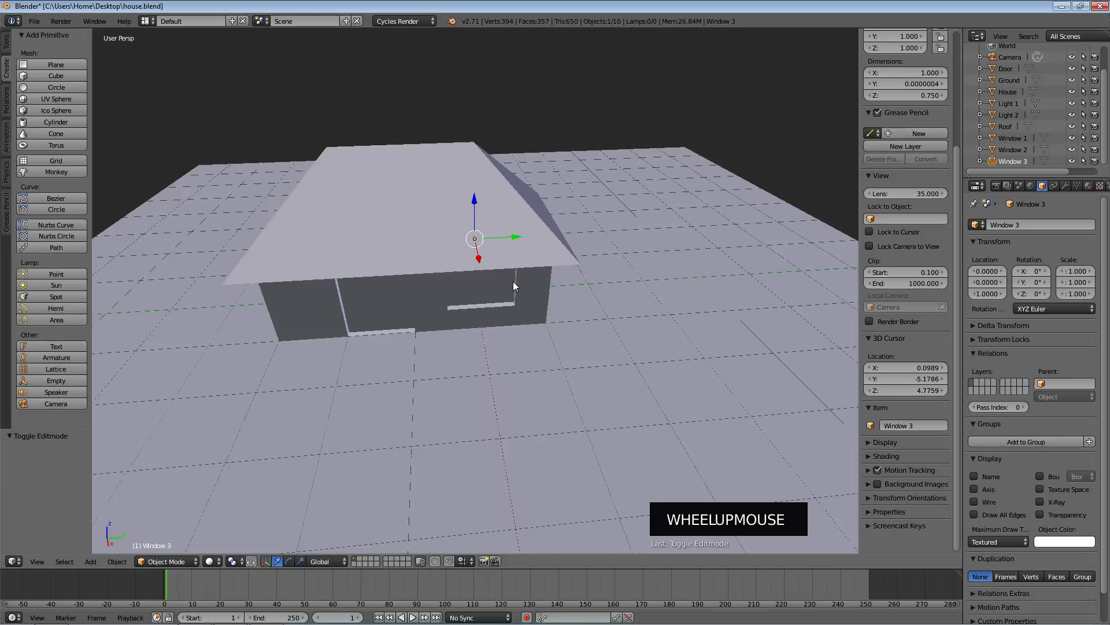
{"action": "scroll", "coordinate": [512, 281], "scroll_direction": "down", "scroll_amount": 3}
{"action": "middle_click_drag", "start_coordinate": [519, 281], "coordinate": [555, 285]}
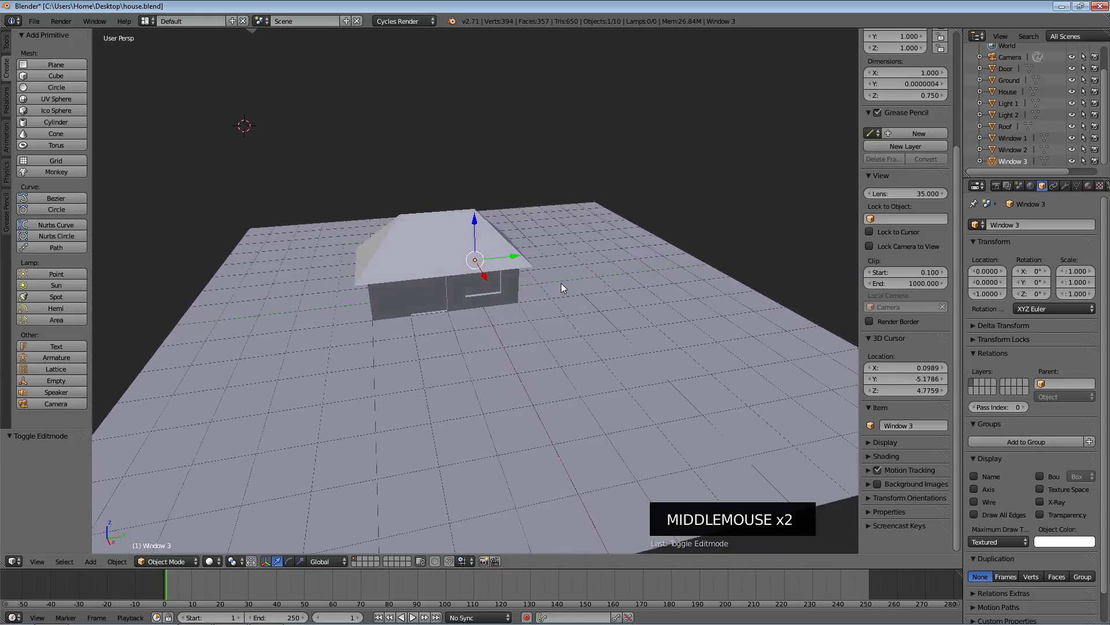
{"action": "right_click", "coordinate": [547, 341]}
{"action": "key", "text": "s"}
{"action": "key", "text": "s"}
{"action": "type", "text": "2"}
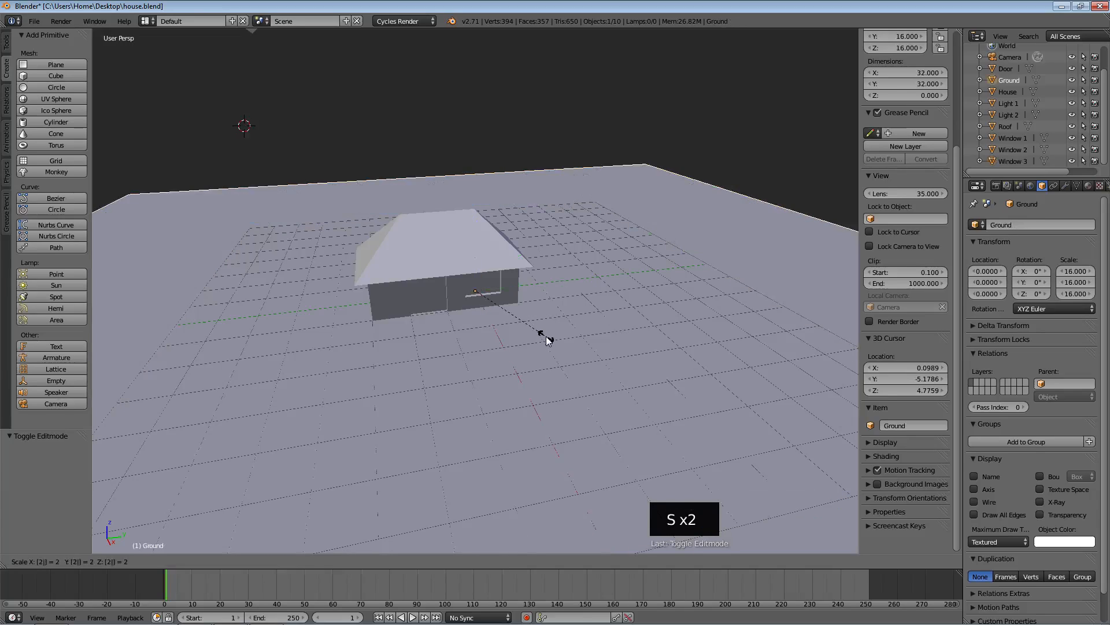
{"action": "key", "text": "Return"}
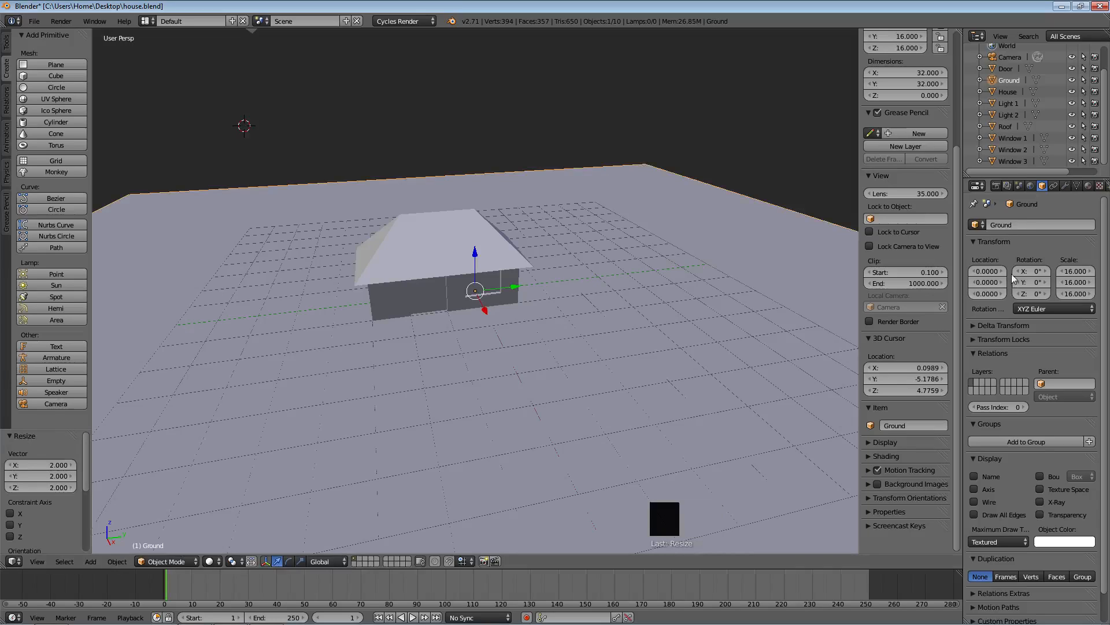
Enlarge the properties editor by shrinking the outliner, and choose Cycles Render as the render engine.
{"action": "left_click_drag", "start_coordinate": [1027, 177], "coordinate": [1016, 111]}
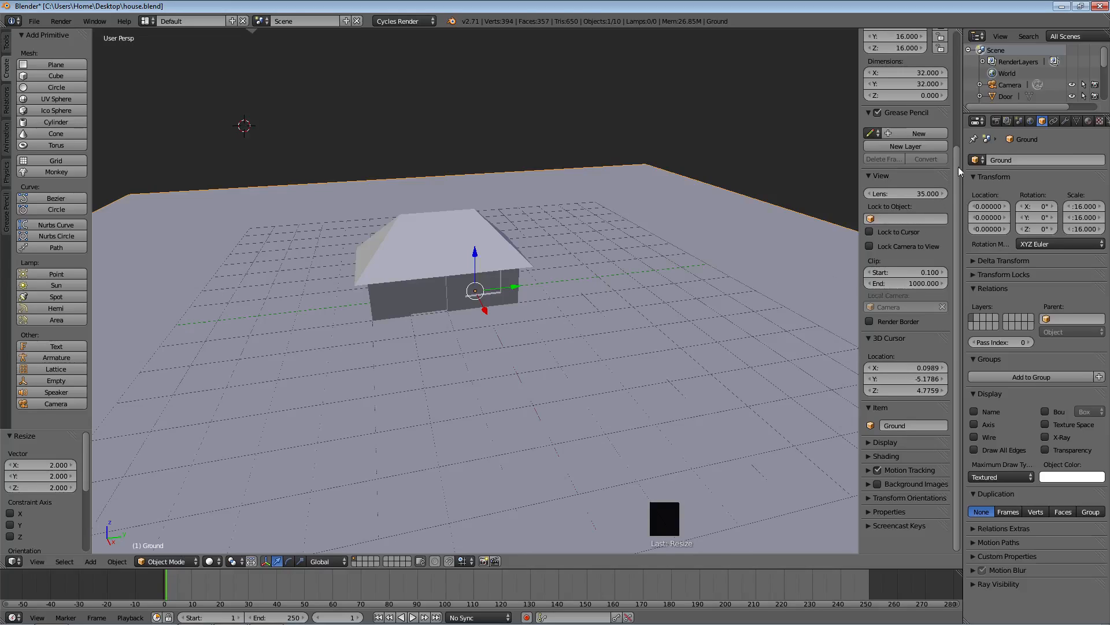
{"action": "left_click", "coordinate": [417, 22]}
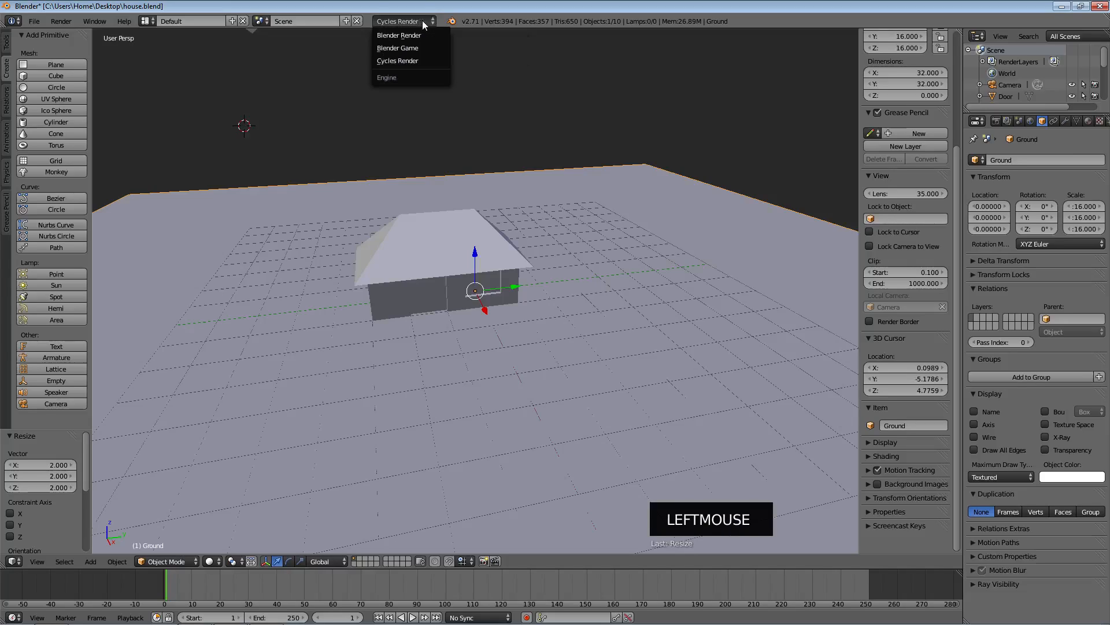
{"action": "left_click", "coordinate": [418, 61]}
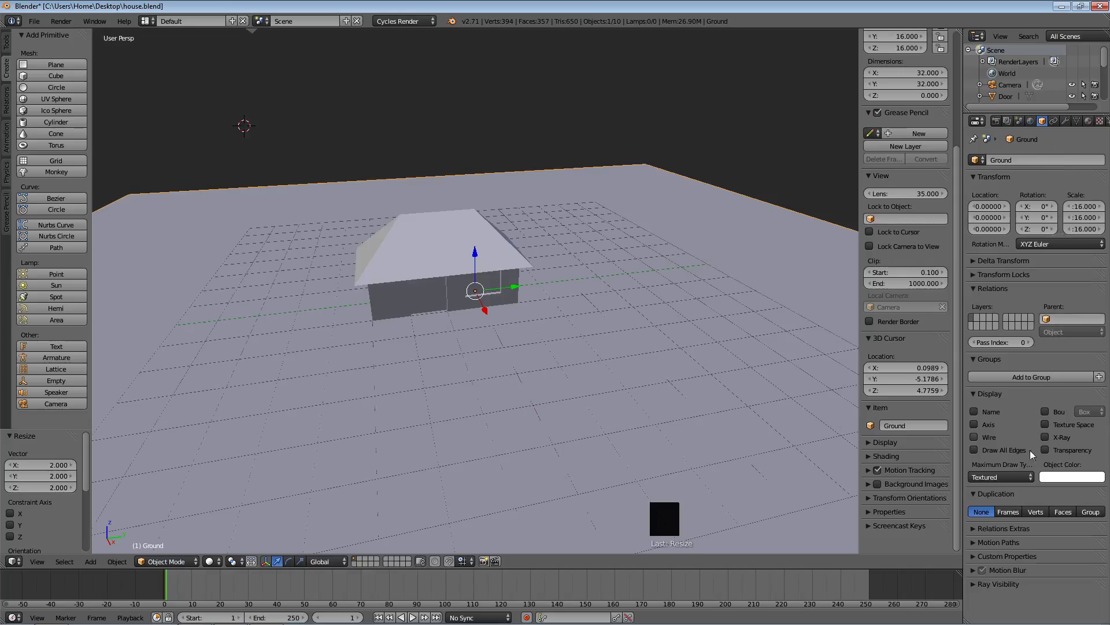
Bring up the Ground plane's material settings and add a new material to it.
{"action": "left_click", "coordinate": [1089, 121]}
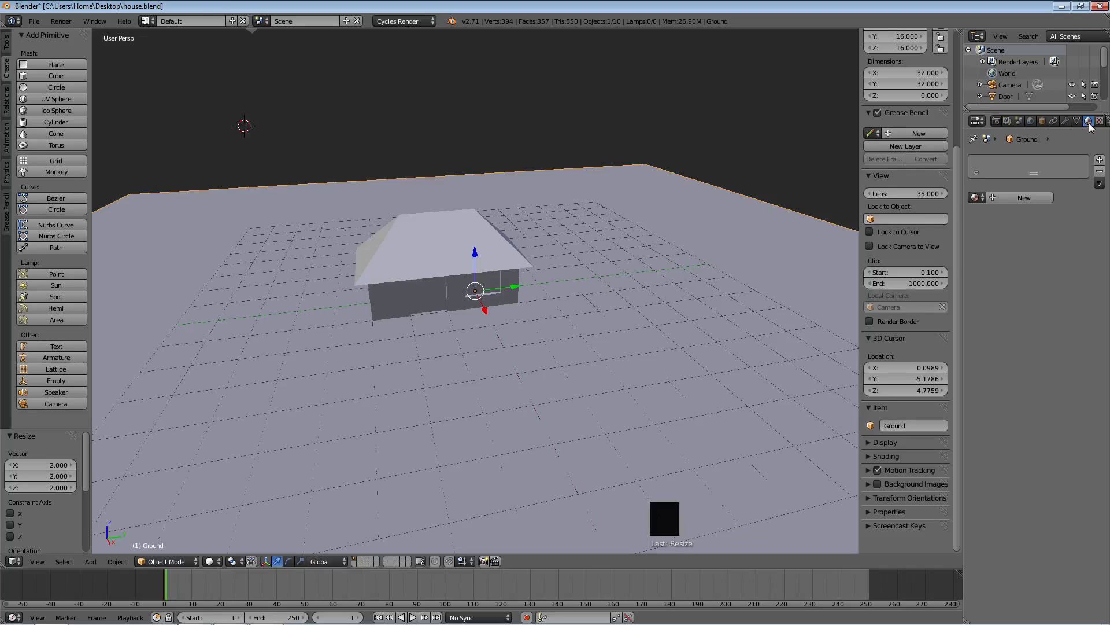
{"action": "left_click", "coordinate": [1090, 125]}
{"action": "scroll", "coordinate": [1090, 126], "scroll_direction": "down", "scroll_amount": 1}
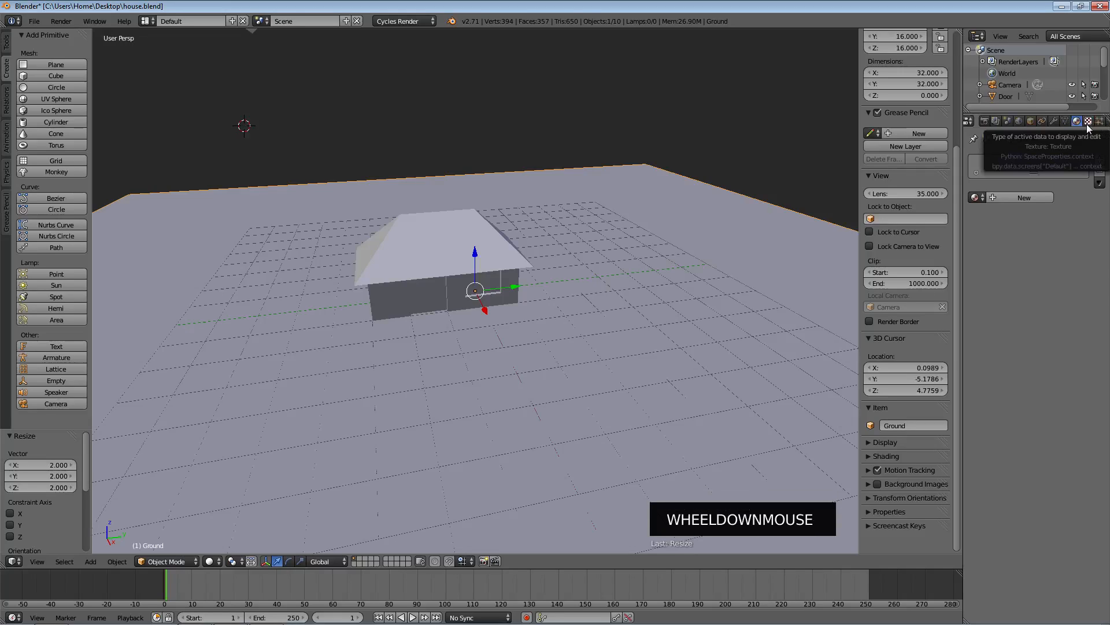
{"action": "left_click", "coordinate": [1088, 123]}
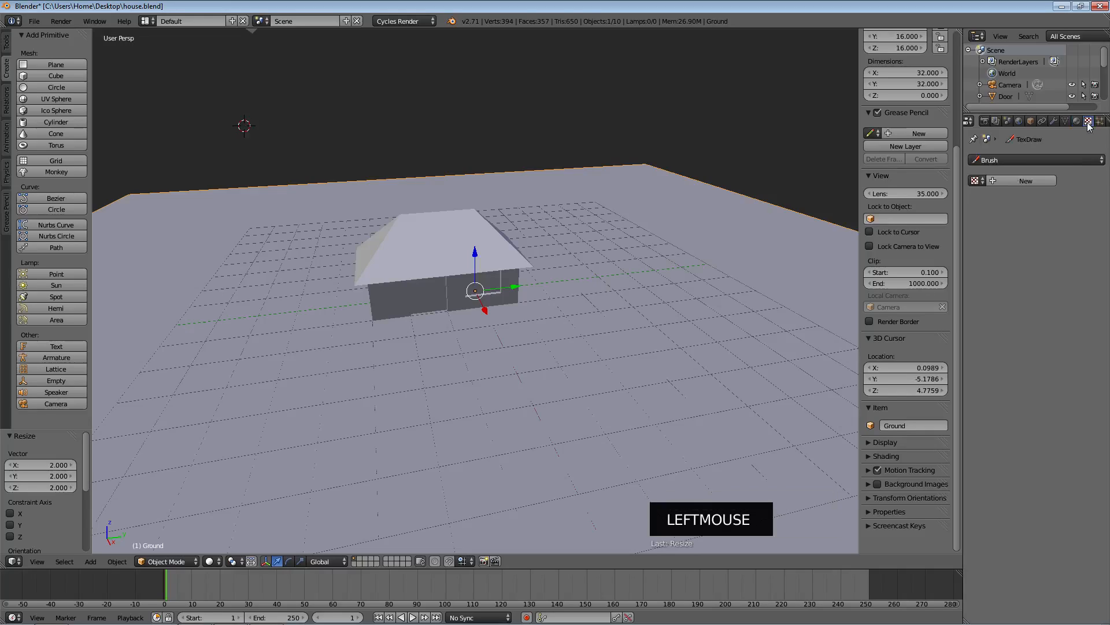
{"action": "scroll", "coordinate": [1089, 125], "scroll_direction": "down", "scroll_amount": 1}
{"action": "left_click", "coordinate": [1066, 121]}
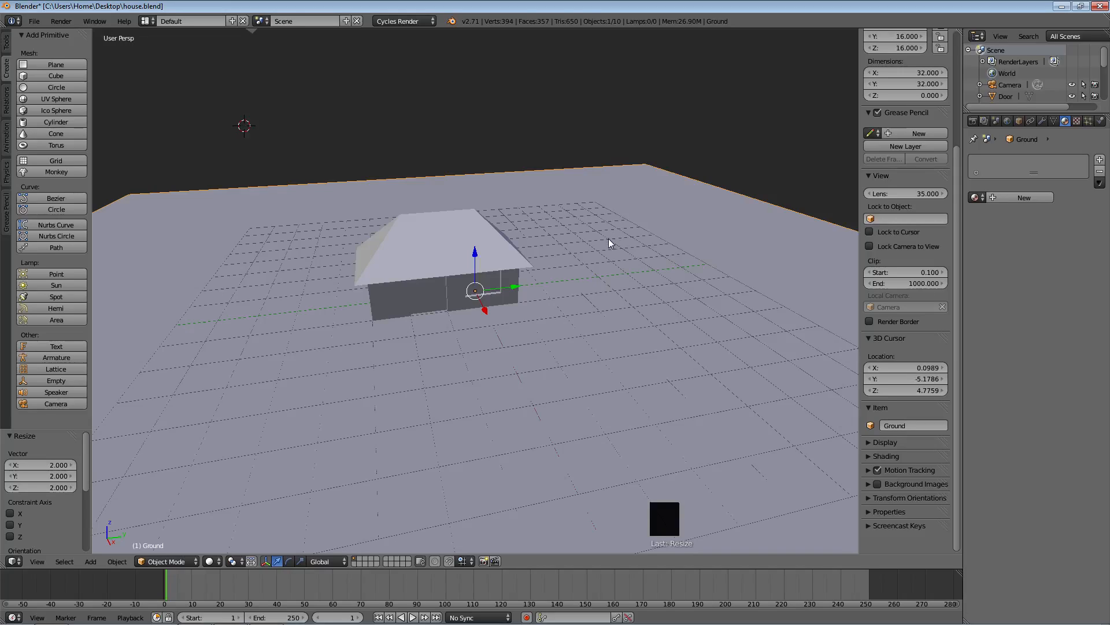
{"action": "left_click", "coordinate": [1065, 122]}
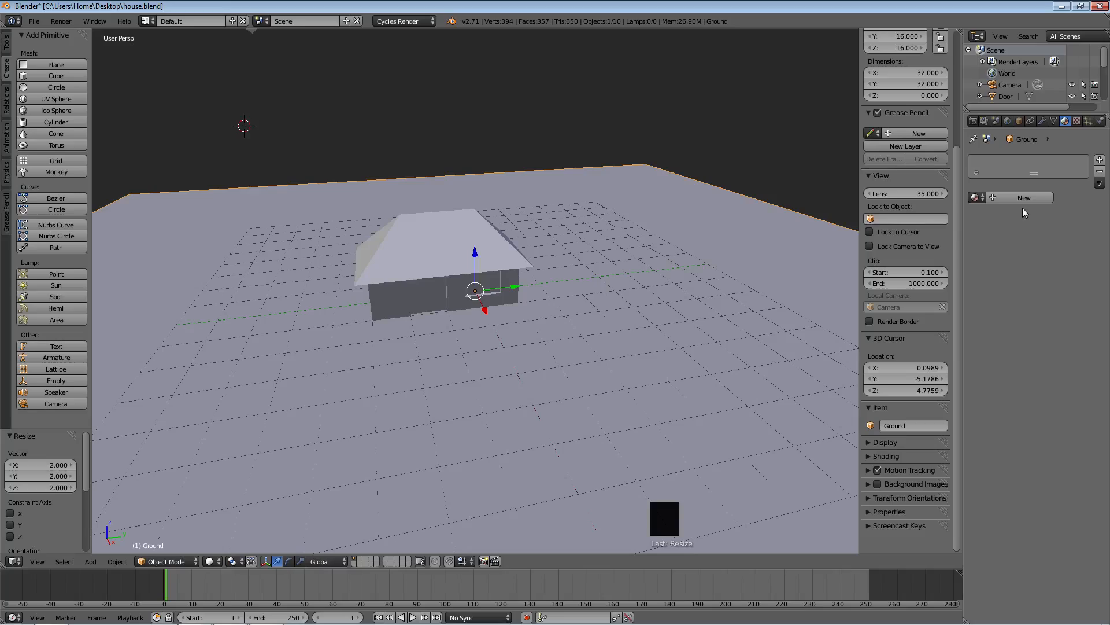
{"action": "right_click", "coordinate": [671, 203]}
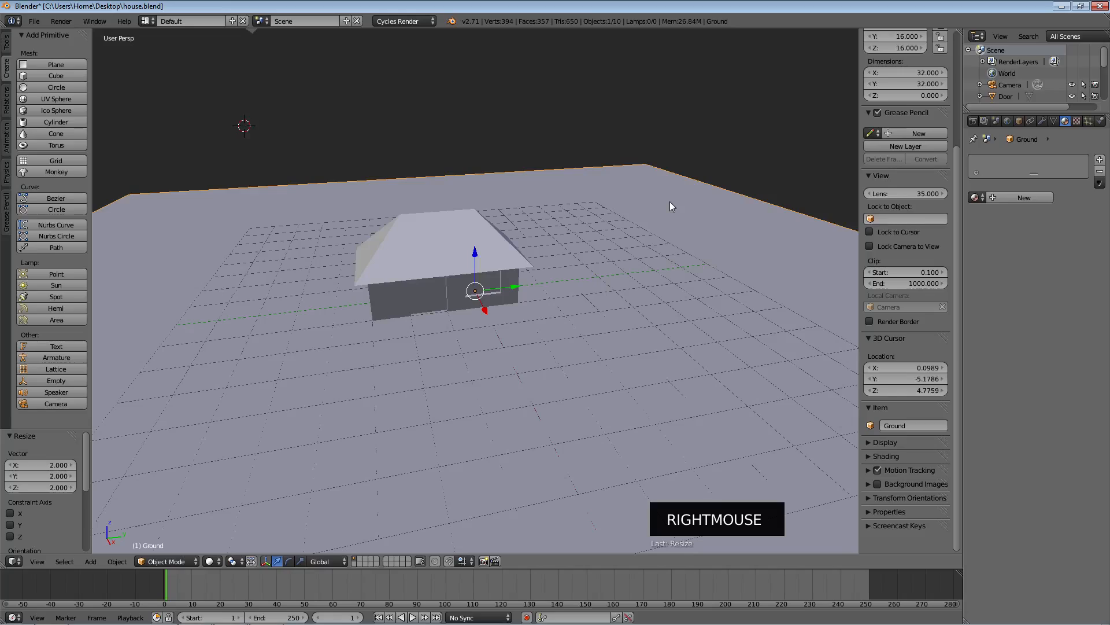
{"action": "left_click", "coordinate": [1066, 123]}
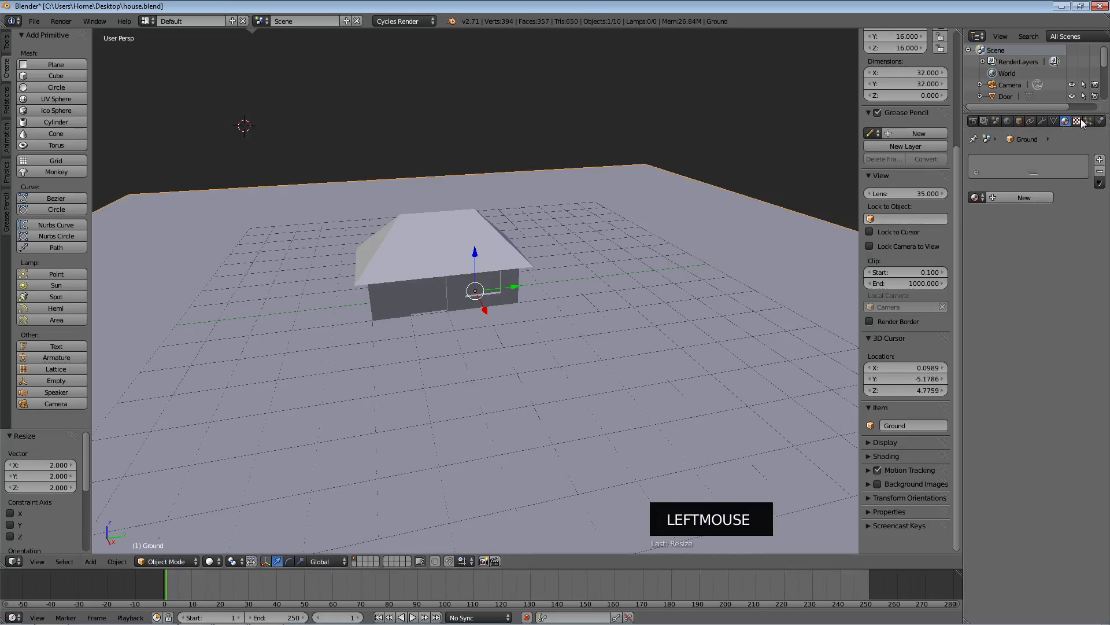
{"action": "left_click", "coordinate": [1077, 121]}
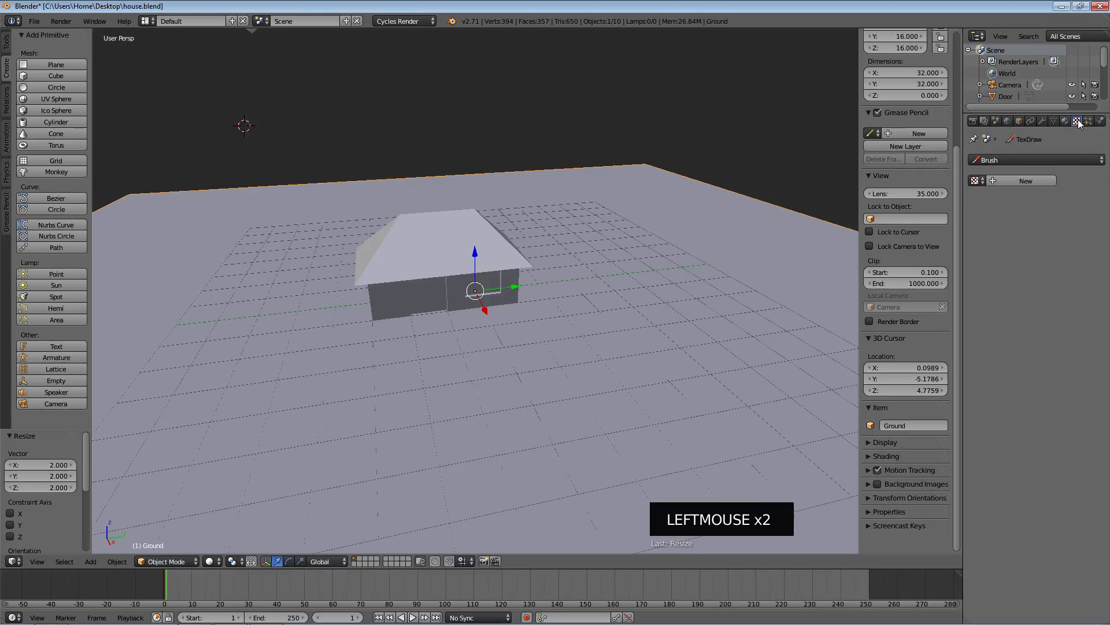
{"action": "left_click", "coordinate": [1066, 121]}
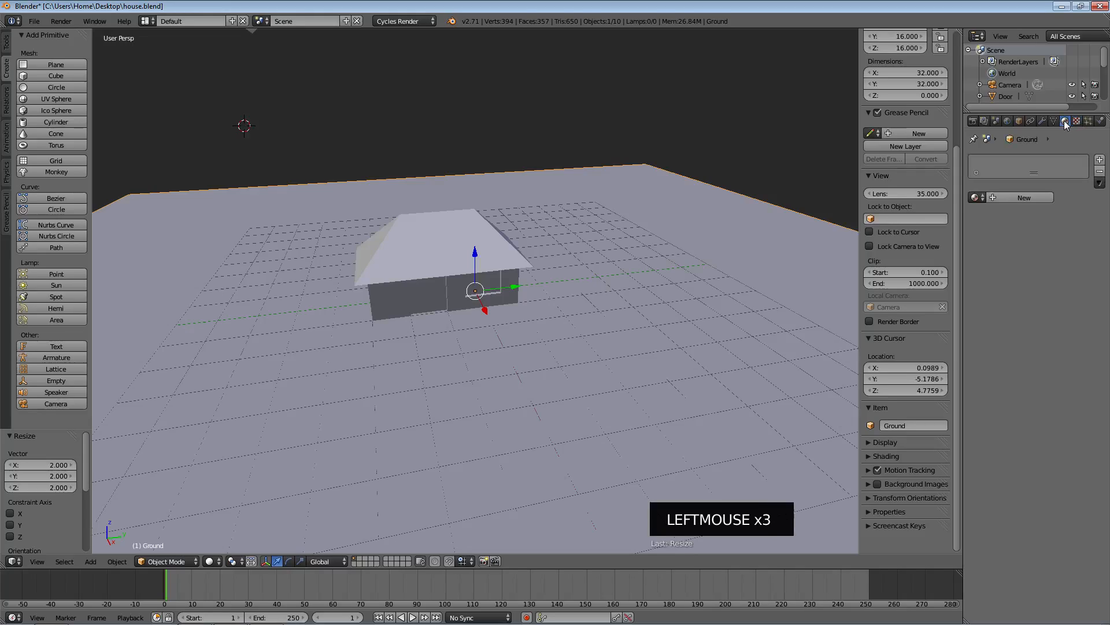
{"action": "left_click", "coordinate": [995, 197]}
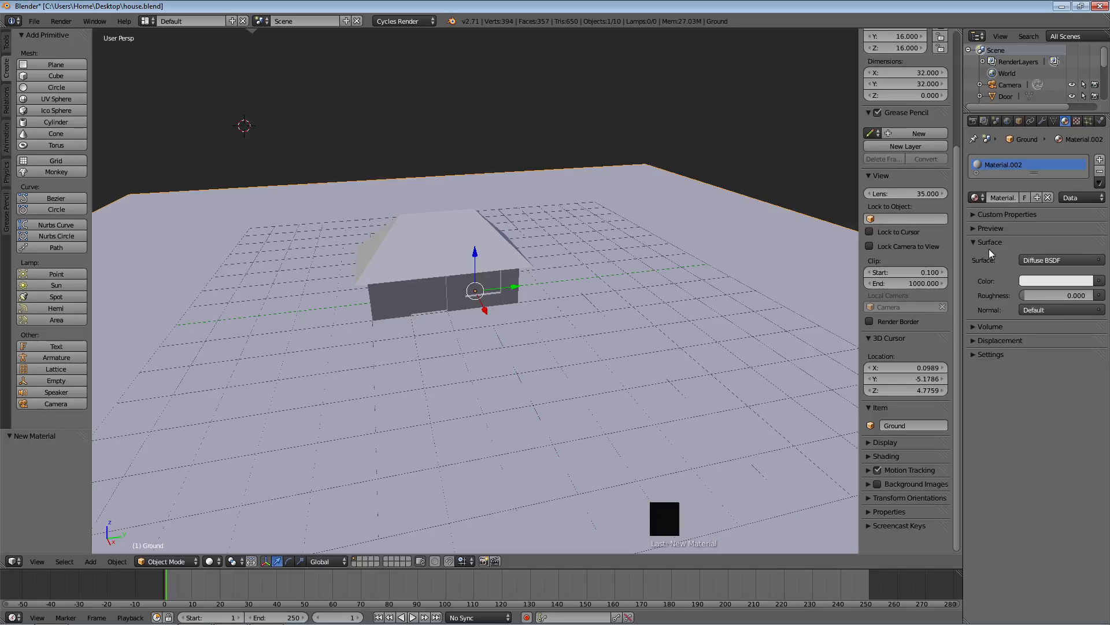
Enlarge the timeline area below the 3D view and turn it into a Node Editor.
{"action": "left_click", "coordinate": [518, 568]}
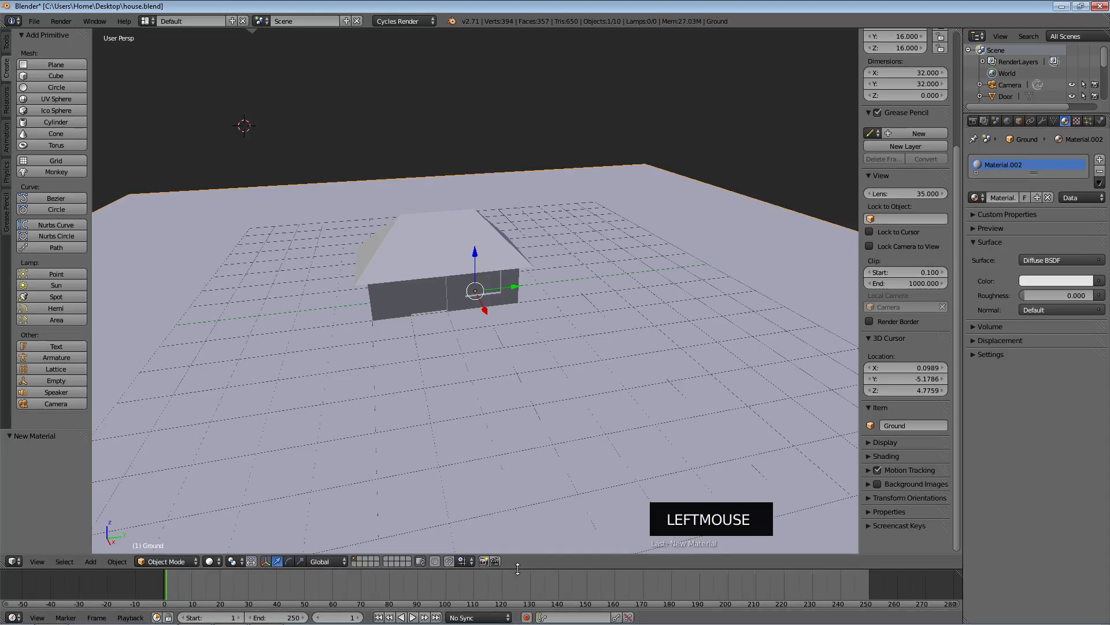
{"action": "left_click", "coordinate": [518, 568]}
{"action": "left_click_drag", "start_coordinate": [517, 568], "coordinate": [509, 413]}
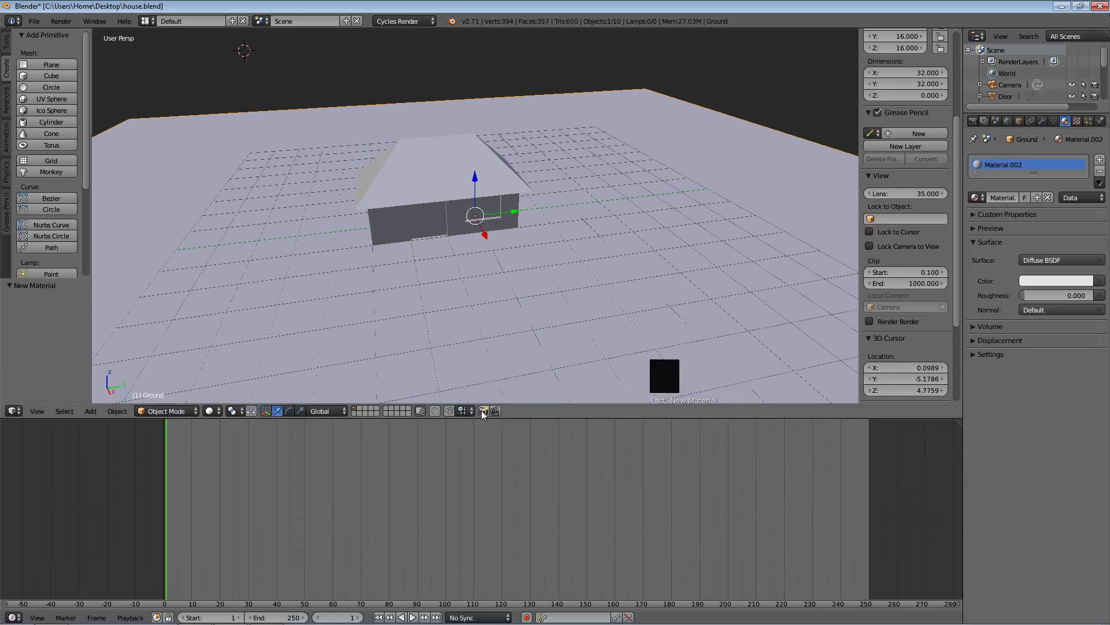
{"action": "left_click", "coordinate": [14, 617]}
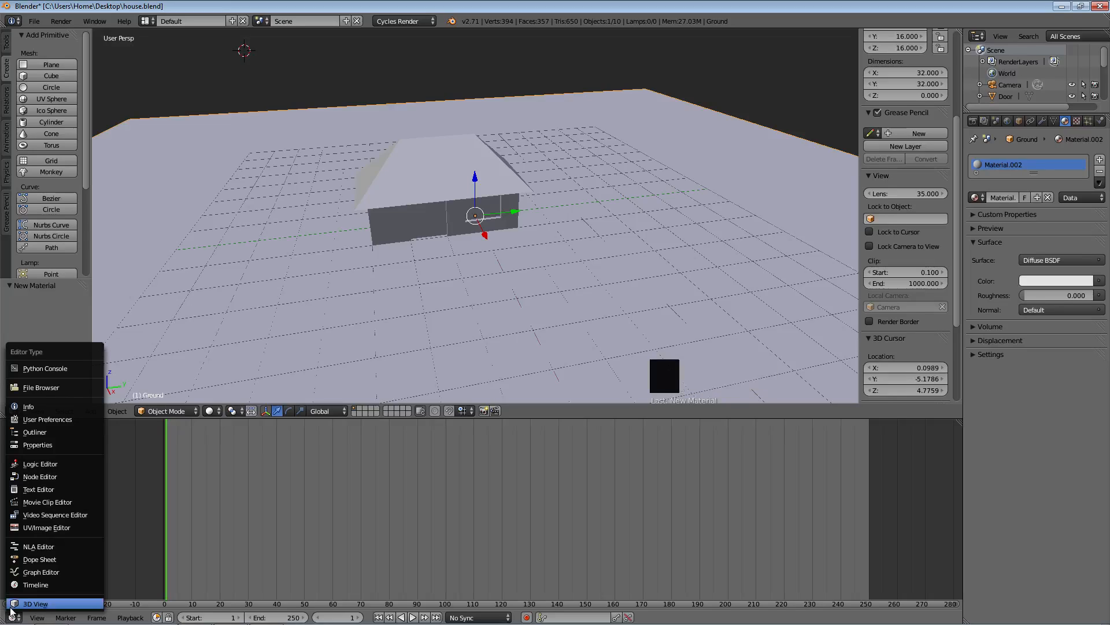
{"action": "left_click", "coordinate": [21, 605]}
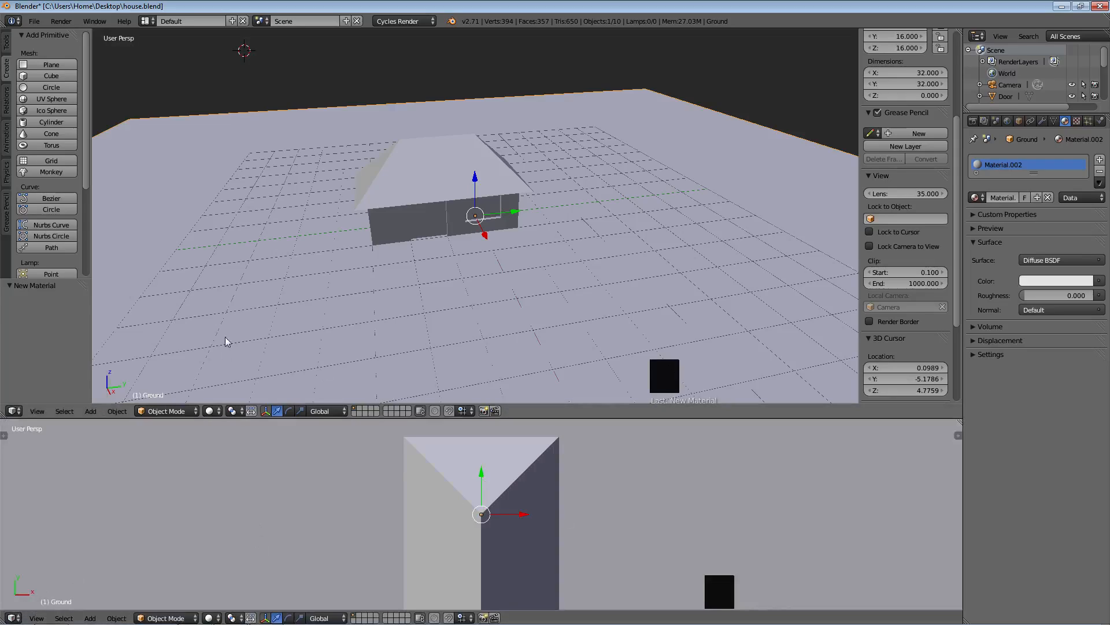
{"action": "left_click", "coordinate": [13, 618]}
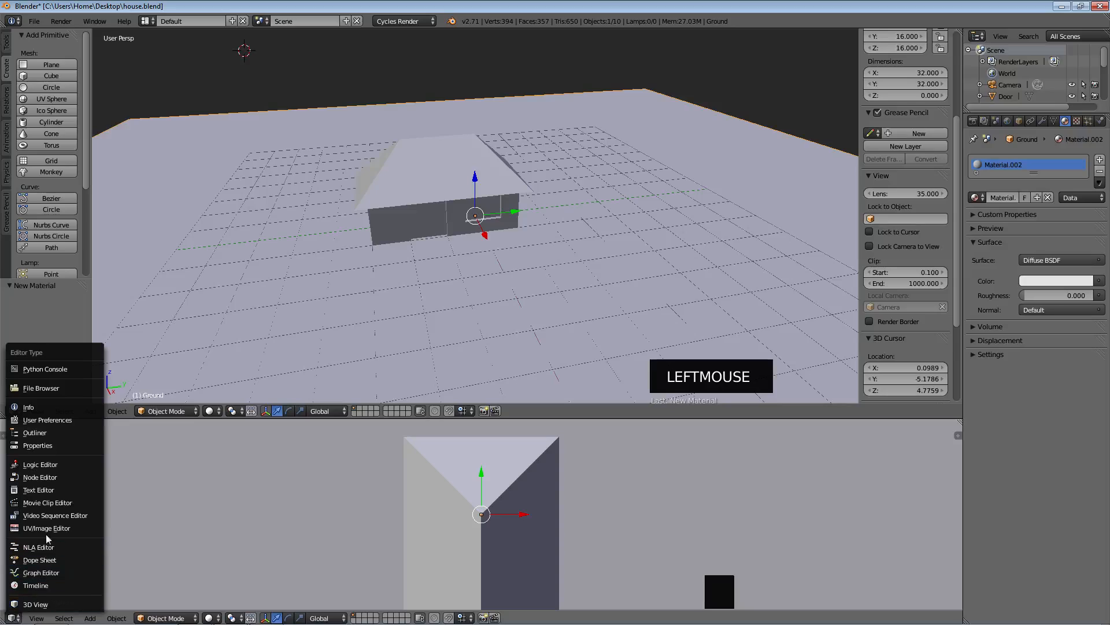
{"action": "left_click", "coordinate": [45, 478]}
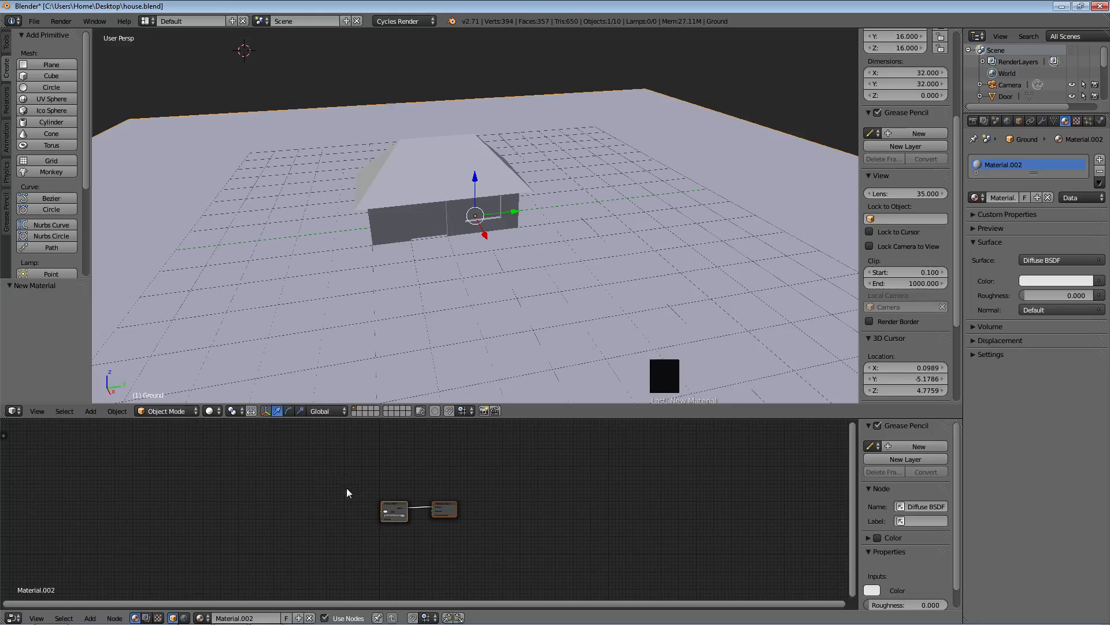
Spread the ground material's Diffuse BSDF and Material Output nodes farther apart in the node editor.
{"action": "scroll", "coordinate": [418, 524], "scroll_direction": "up", "scroll_amount": 1}
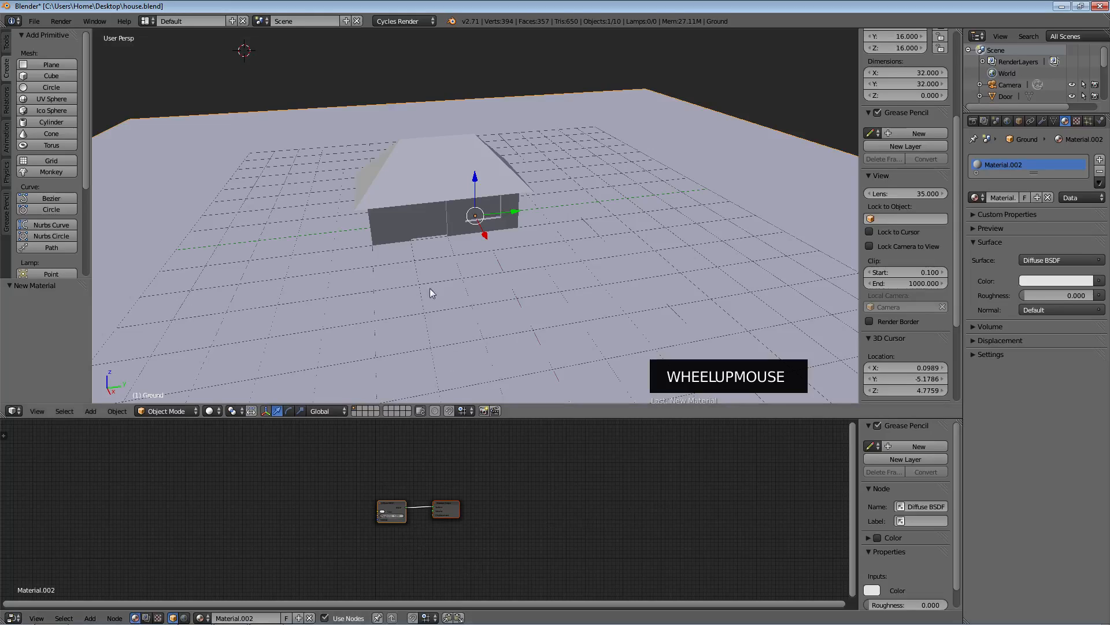
{"action": "middle_click_drag", "start_coordinate": [471, 531], "coordinate": [506, 511]}
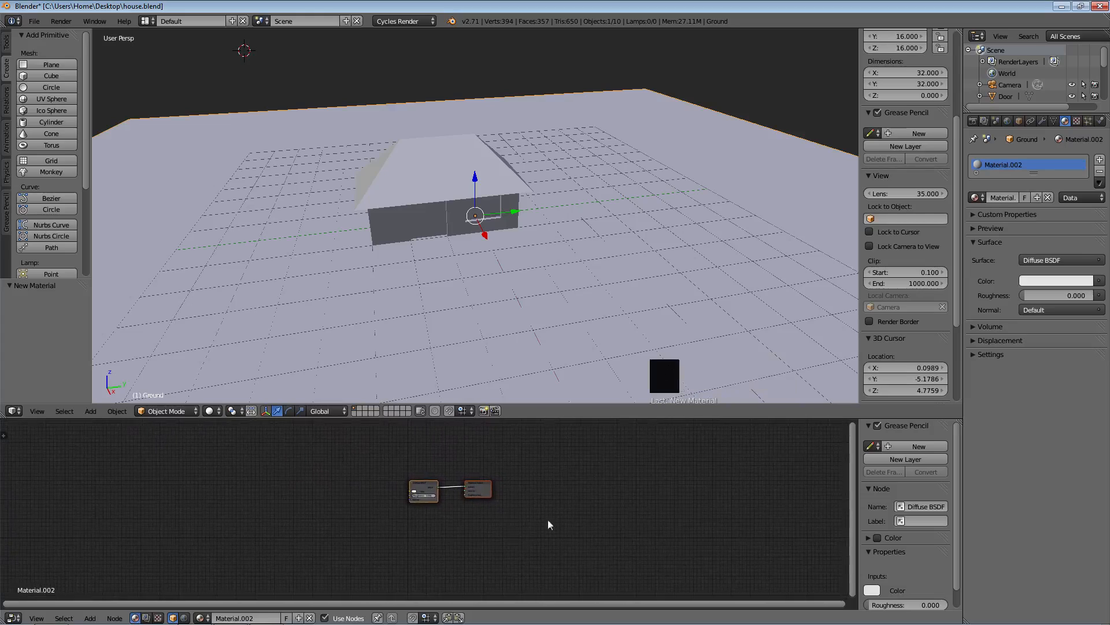
{"action": "scroll", "coordinate": [446, 494], "scroll_direction": "up", "scroll_amount": 10}
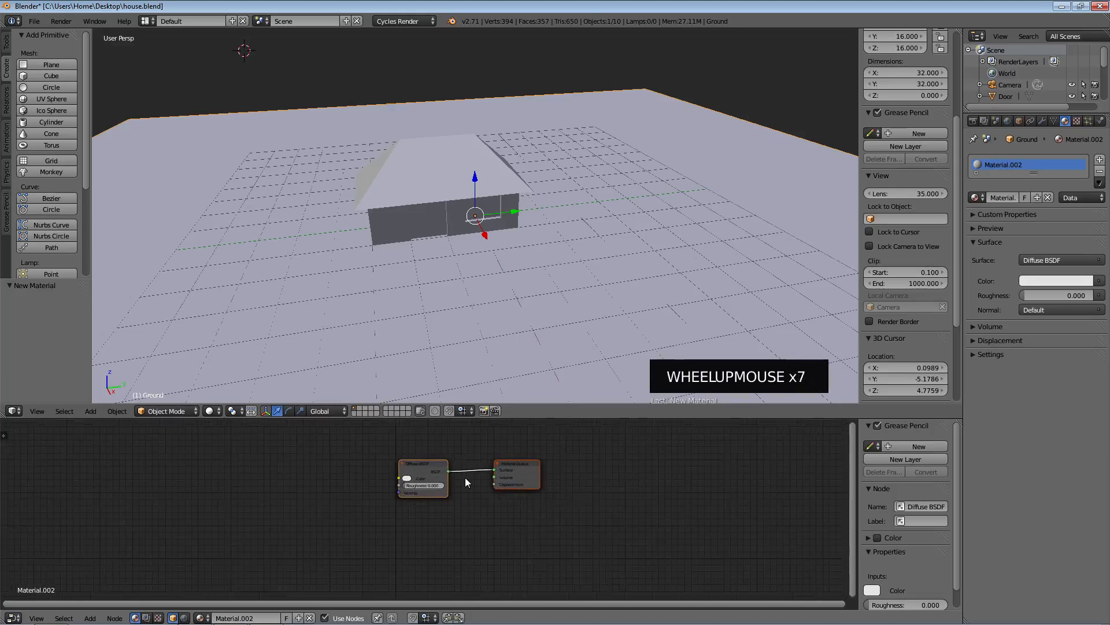
{"action": "middle_click_drag", "start_coordinate": [485, 490], "coordinate": [470, 520]}
{"action": "right_click", "coordinate": [522, 473]}
{"action": "mouse_move", "coordinate": [522, 473]}
{"action": "right_mouse_down"}
{"action": "mouse_move", "coordinate": [505, 491]}
{"action": "mouse_move", "coordinate": [526, 456]}
{"action": "mouse_move", "coordinate": [533, 476]}
{"action": "mouse_move", "coordinate": [526, 466]}
{"action": "right_mouse_up"}
{"action": "left_click", "coordinate": [408, 474]}
{"action": "left_click_drag", "start_coordinate": [408, 476], "coordinate": [386, 462]}
{"action": "left_click", "coordinate": [536, 464]}
{"action": "right_click_drag", "start_coordinate": [536, 464], "coordinate": [509, 457]}
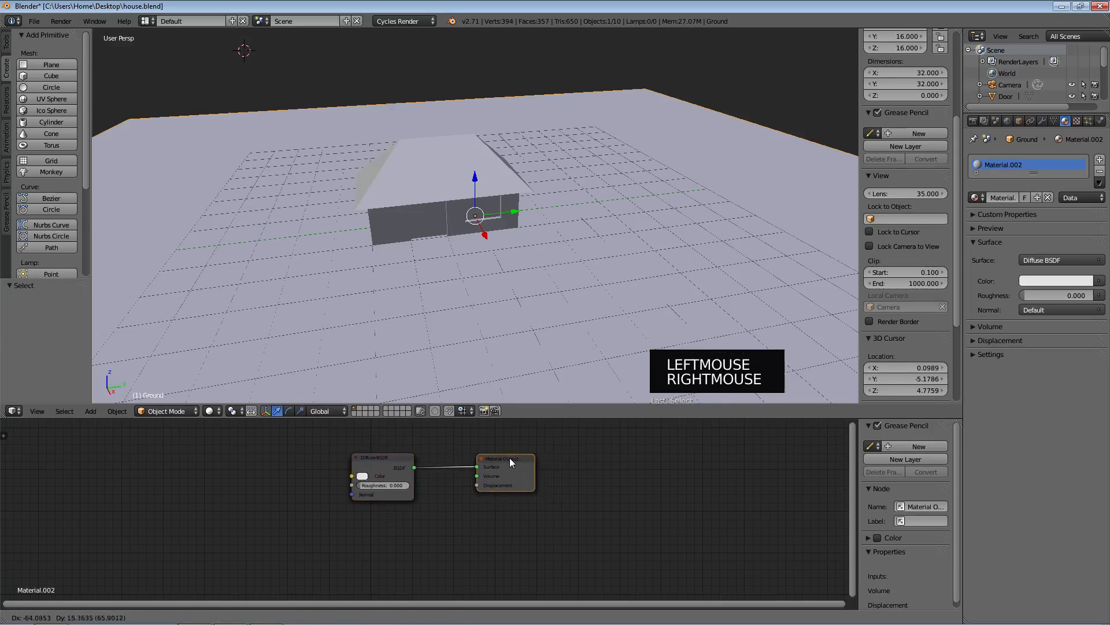
{"action": "right_click", "coordinate": [509, 457]}
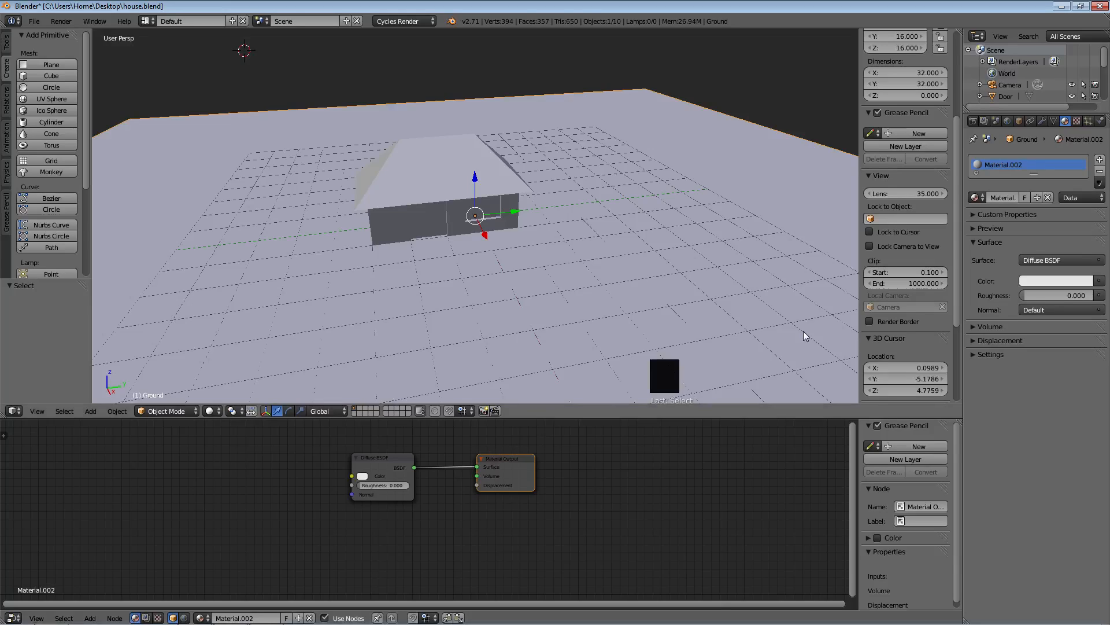
Reposition the Material Output node beside the Diffuse BSDF node, and lower the Diffuse BSDF node to line up with it.
{"action": "right_click_drag", "start_coordinate": [515, 459], "coordinate": [535, 461]}
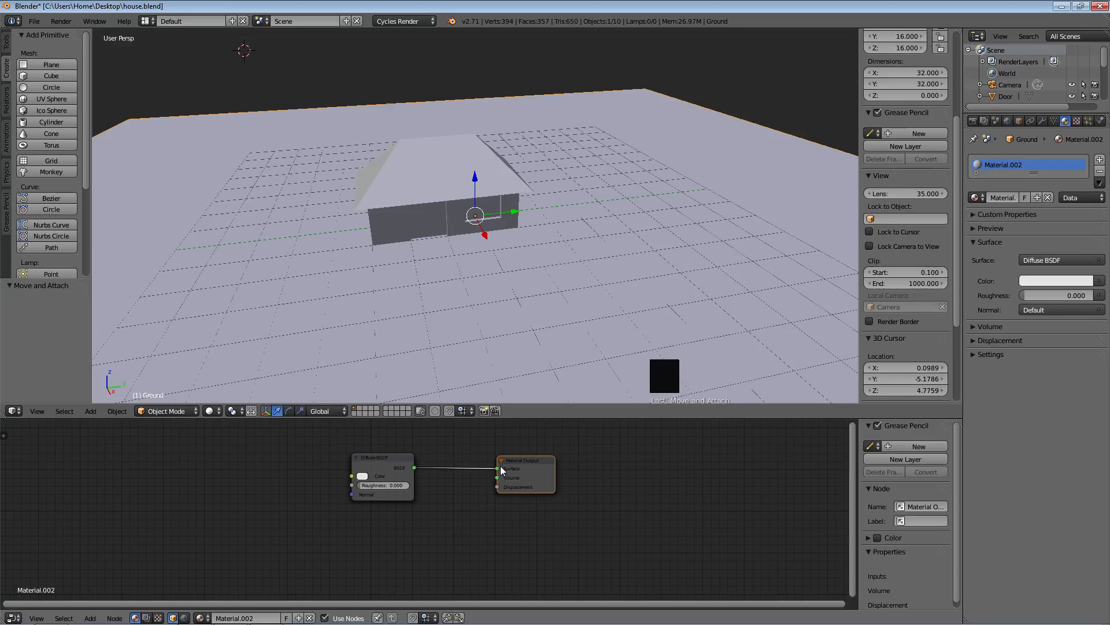
{"action": "mouse_move", "coordinate": [527, 461]}
{"action": "left_mouse_down"}
{"action": "mouse_move", "coordinate": [538, 465]}
{"action": "mouse_move", "coordinate": [512, 464]}
{"action": "left_mouse_up"}
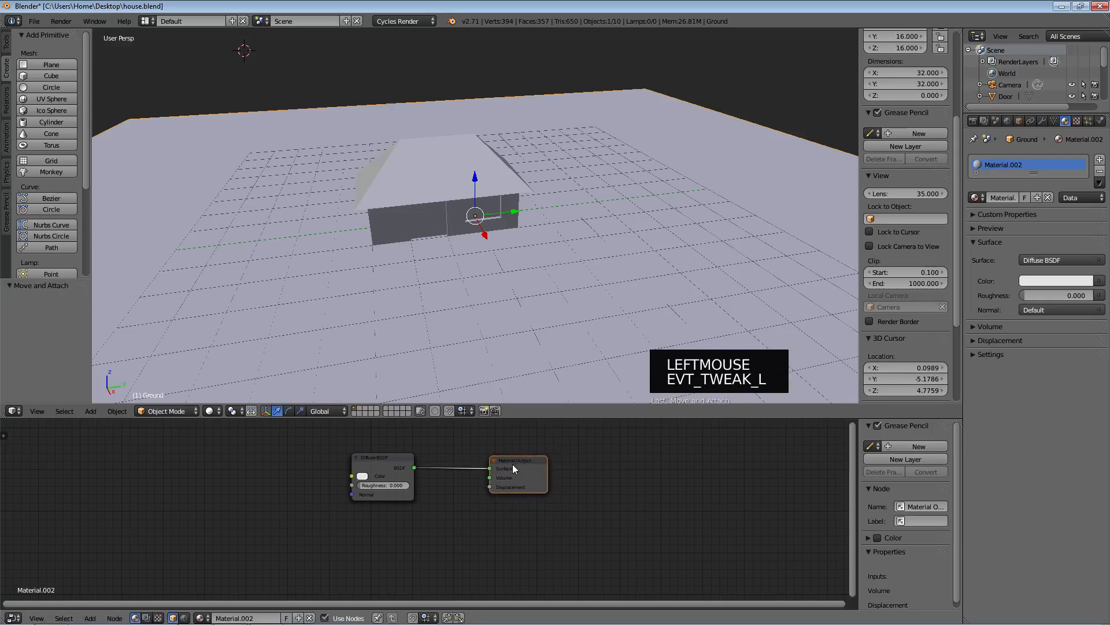
{"action": "scroll", "coordinate": [512, 464], "scroll_direction": "up", "scroll_amount": 2}
{"action": "left_click_drag", "start_coordinate": [458, 491], "coordinate": [453, 516]}
{"action": "left_click", "coordinate": [380, 448]}
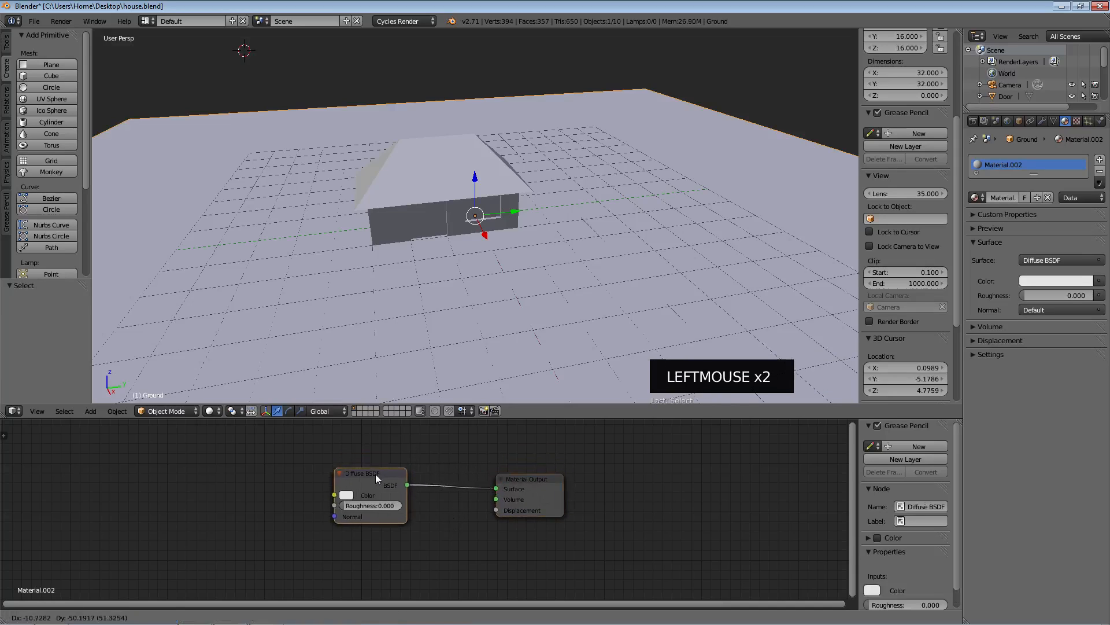
{"action": "scroll", "coordinate": [474, 462], "scroll_direction": "up", "scroll_amount": 4}
{"action": "scroll", "coordinate": [476, 467], "scroll_direction": "up", "scroll_amount": 2}
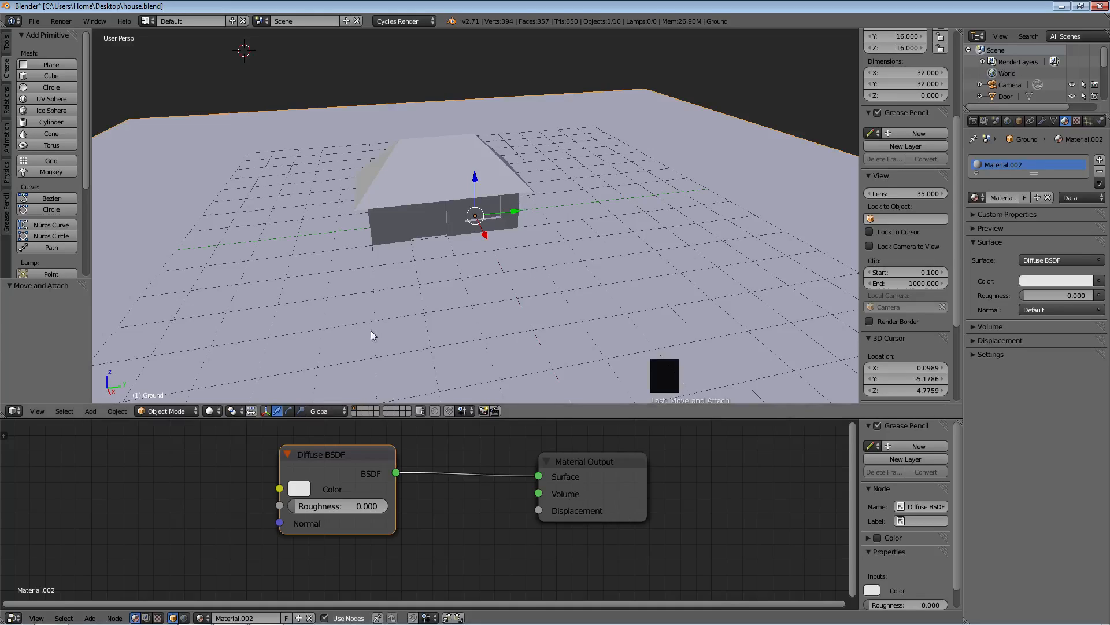
Switch the 3D view's shading to Rendered.
{"action": "left_click", "coordinate": [217, 411]}
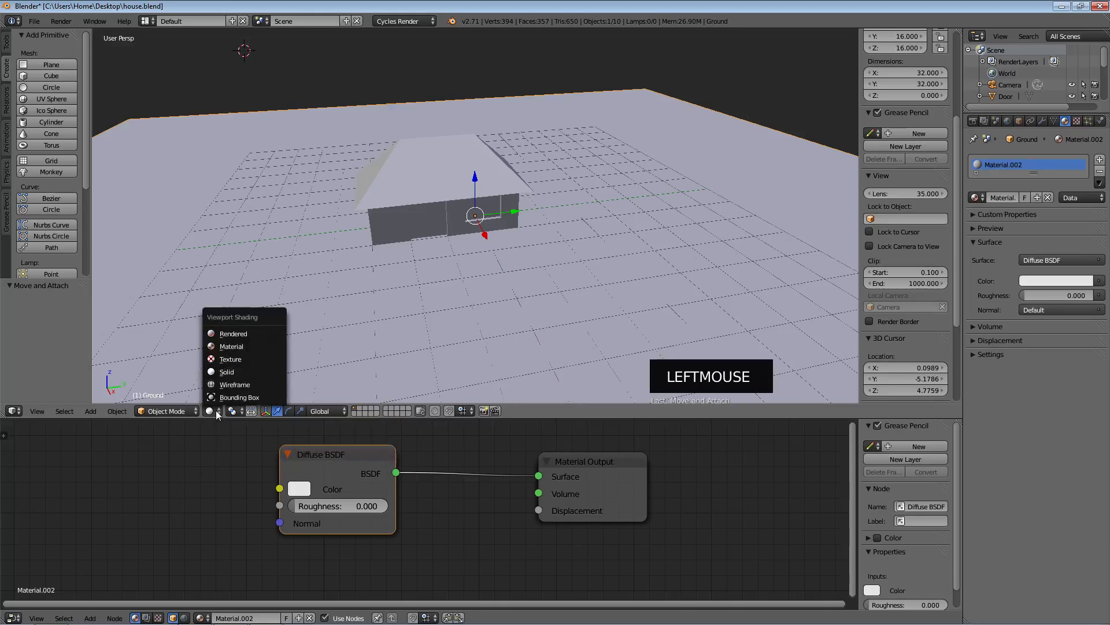
{"action": "left_click", "coordinate": [233, 334]}
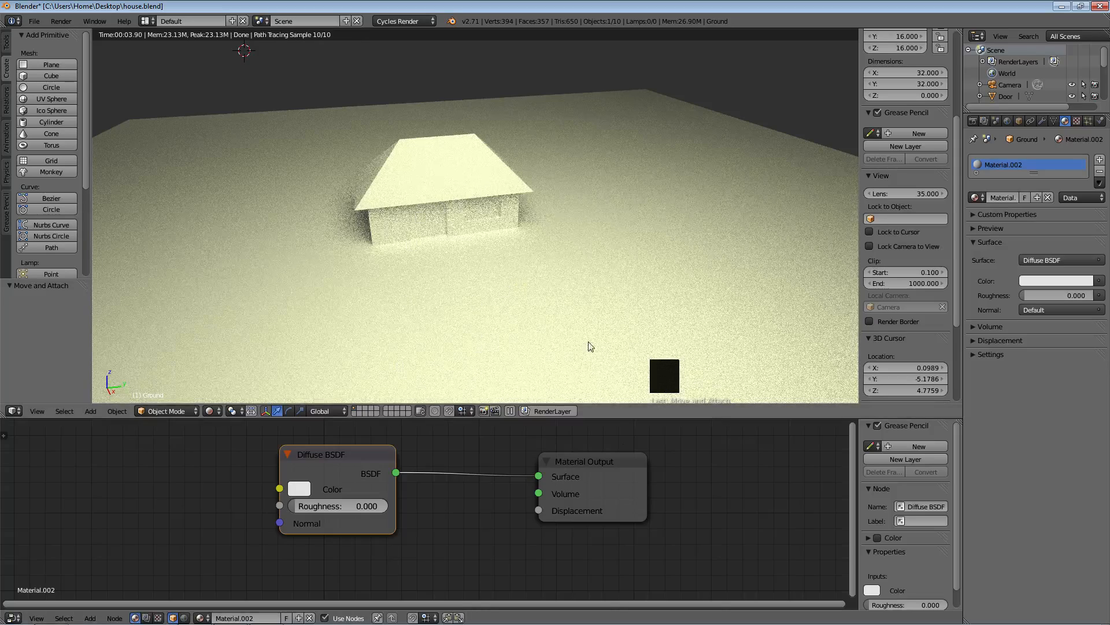
Line up the ground material's Diffuse BSDF and Material Output nodes closer together, and collapse and re-expand the Diffuse BSDF node.
{"action": "left_click_drag", "start_coordinate": [590, 463], "coordinate": [550, 465]}
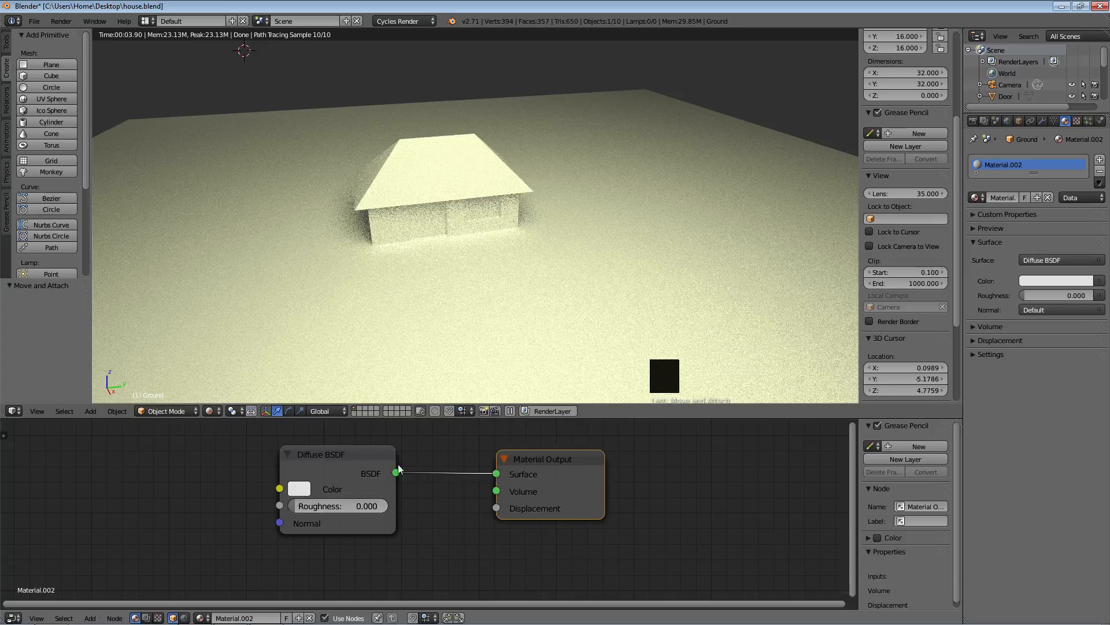
{"action": "mouse_move", "coordinate": [508, 462]}
{"action": "left_mouse_down"}
{"action": "mouse_move", "coordinate": [543, 461]}
{"action": "mouse_move", "coordinate": [530, 460]}
{"action": "left_mouse_up"}
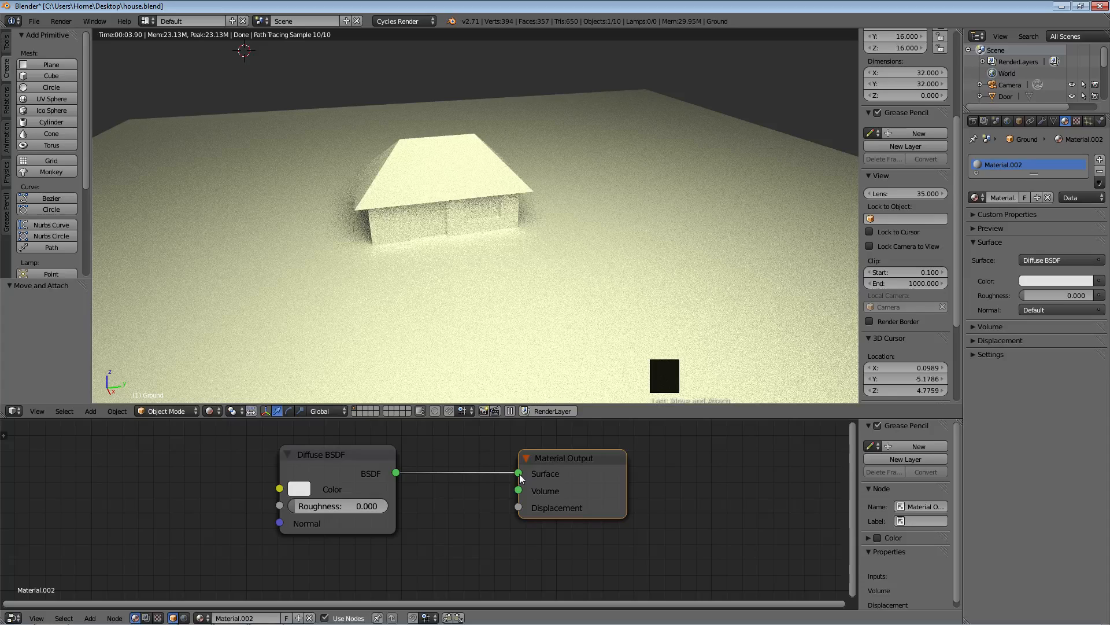
{"action": "scroll", "coordinate": [512, 477], "scroll_direction": "up", "scroll_amount": 1}
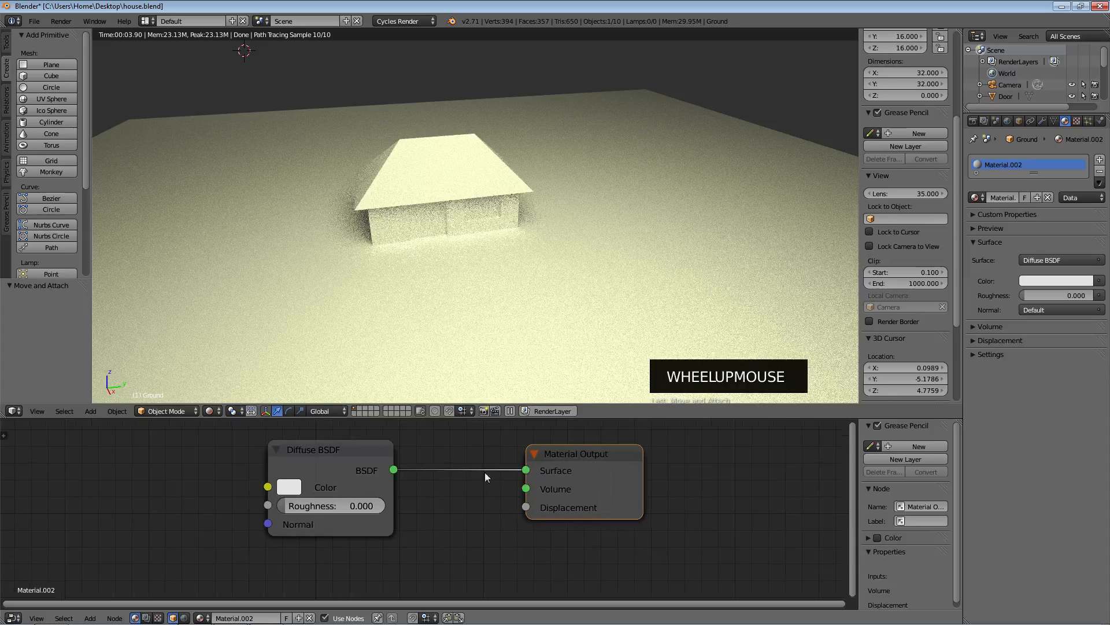
{"action": "mouse_move", "coordinate": [350, 452]}
{"action": "left_mouse_down"}
{"action": "mouse_move", "coordinate": [355, 465]}
{"action": "mouse_move", "coordinate": [351, 455]}
{"action": "left_mouse_up"}
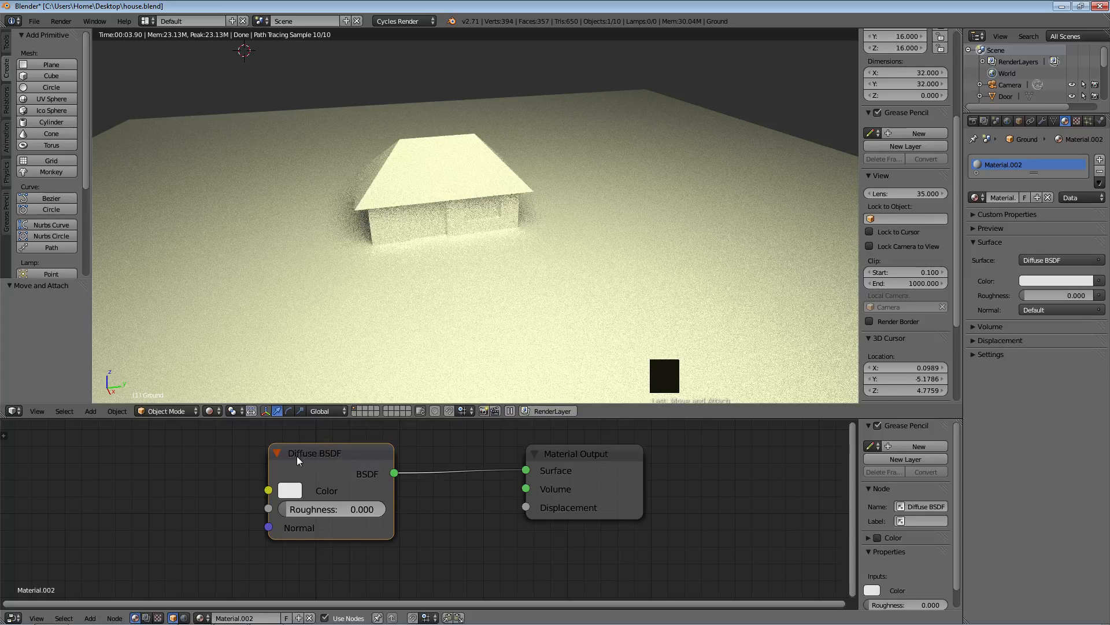
{"action": "left_click_drag", "start_coordinate": [317, 459], "coordinate": [324, 450]}
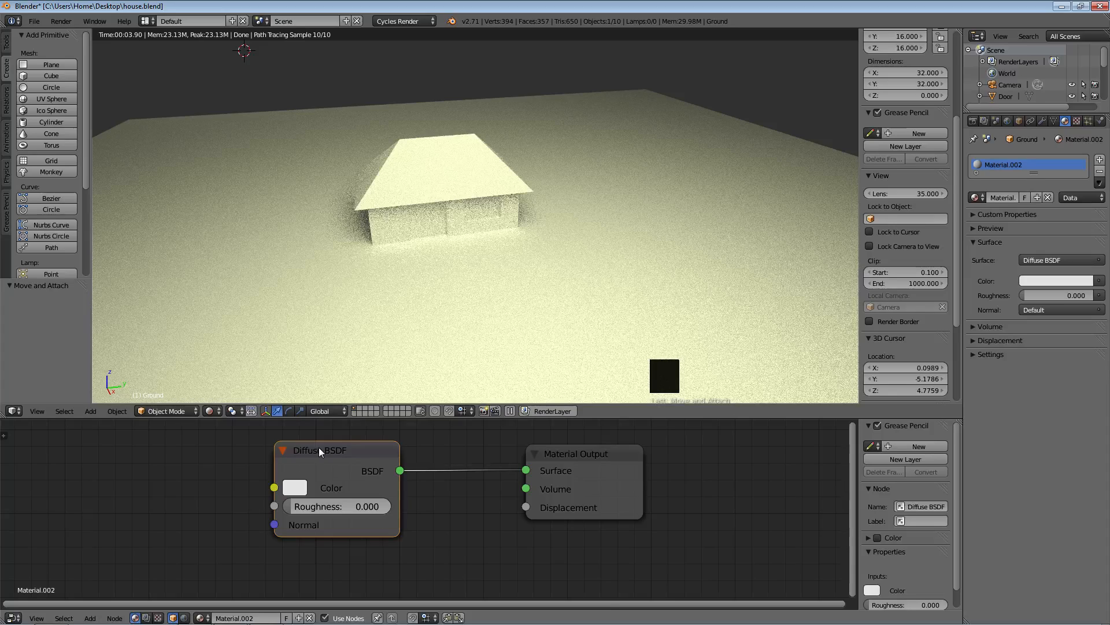
{"action": "left_click", "coordinate": [282, 452]}
{"action": "left_click", "coordinate": [282, 452]}
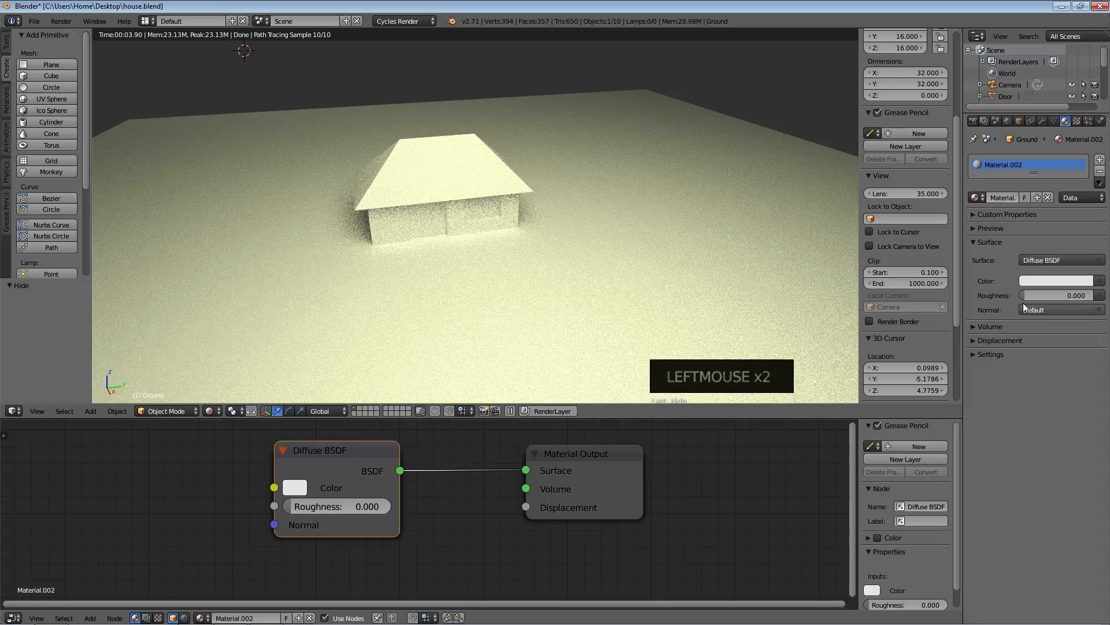
Try Glossy BSDF as the ground material's surface shader and view the rendered result.
{"action": "left_click", "coordinate": [1041, 259]}
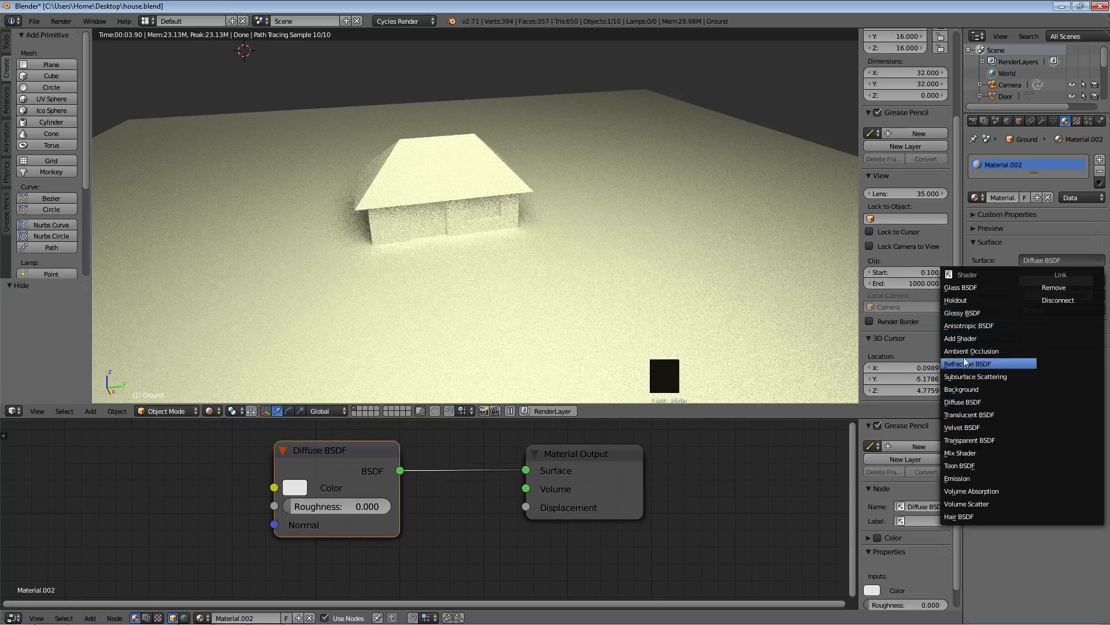
{"action": "left_click", "coordinate": [962, 313]}
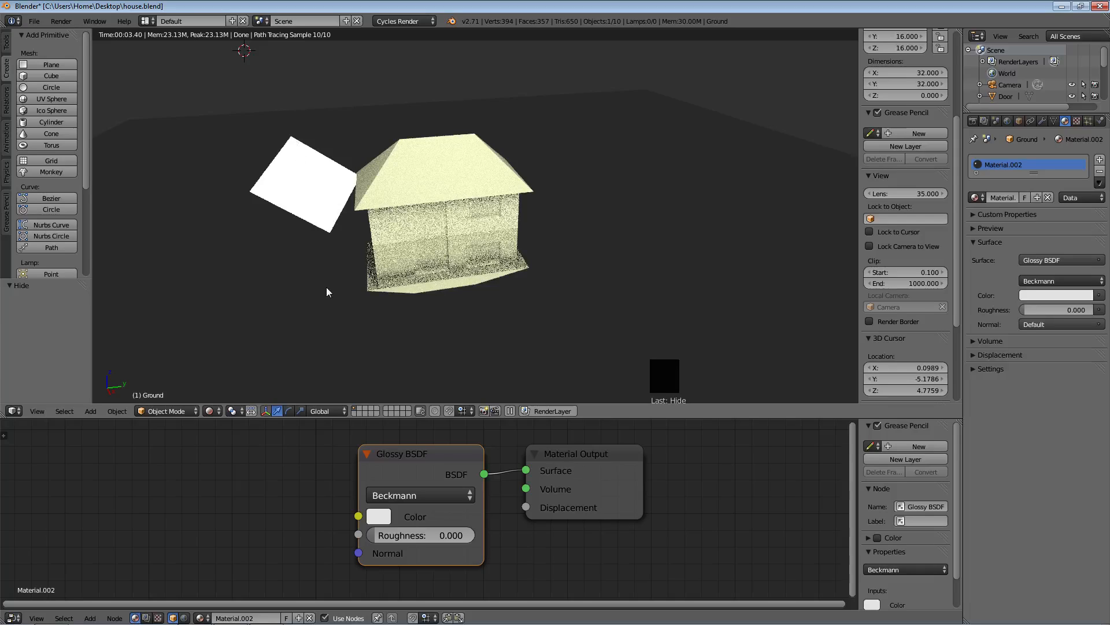
{"action": "scroll", "coordinate": [327, 302], "scroll_direction": "down", "scroll_amount": 2}
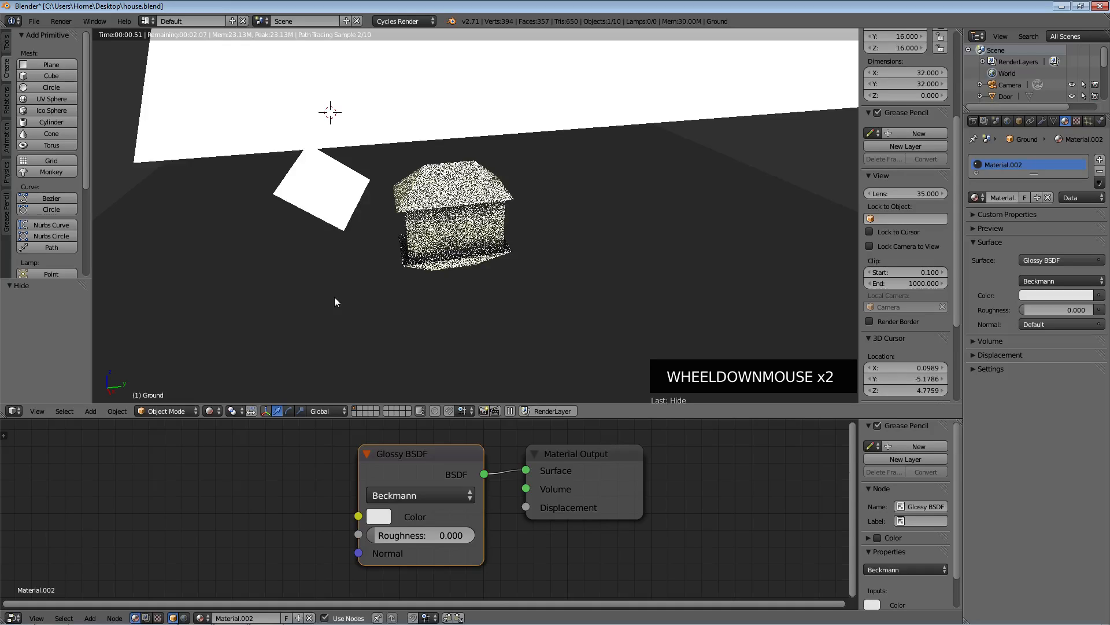
Change the ground material's surface shader to Velvet BSDF and set its color to bright green.
{"action": "left_click", "coordinate": [1062, 259]}
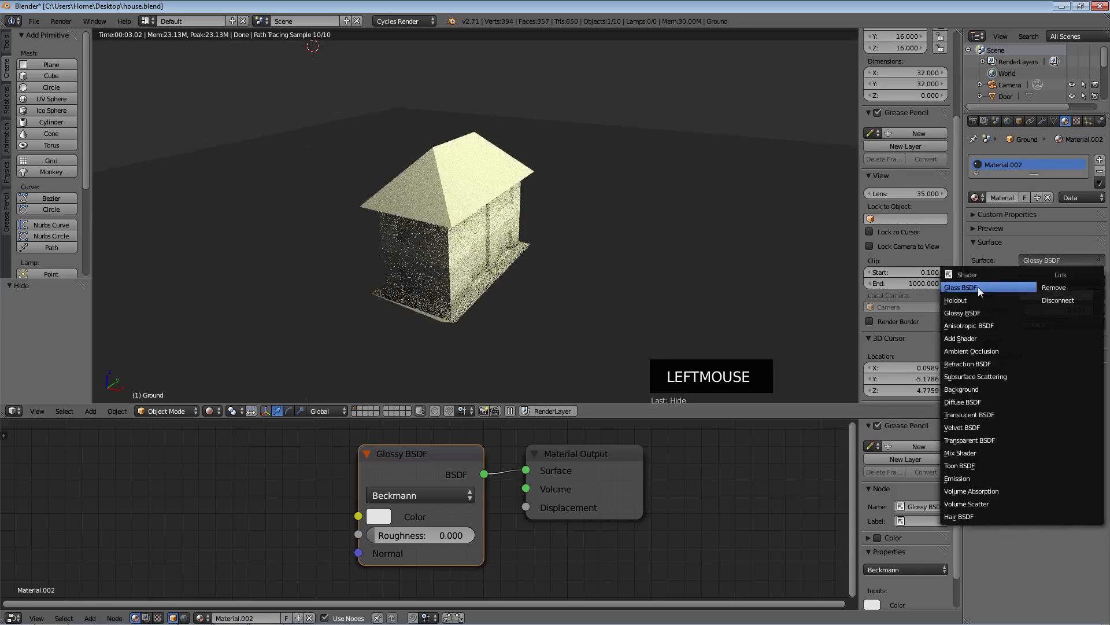
{"action": "left_click", "coordinate": [980, 426]}
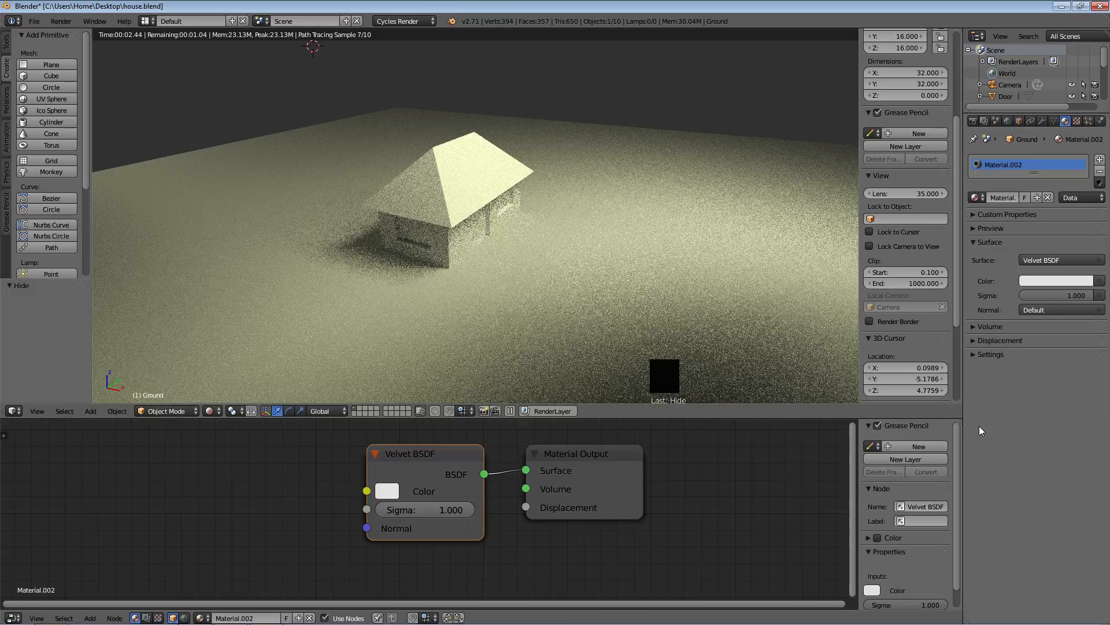
{"action": "left_click", "coordinate": [387, 490]}
{"action": "left_click", "coordinate": [437, 304]}
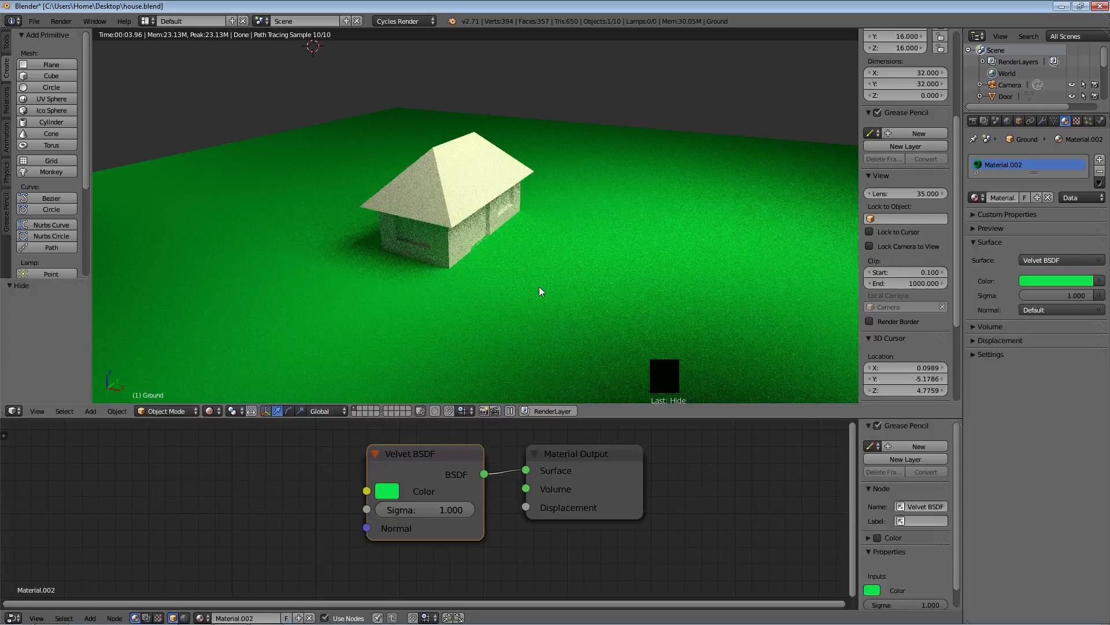
Move the Velvet BSDF and Material Output nodes farther apart so the link between them runs level.
{"action": "middle_click_drag", "start_coordinate": [614, 261], "coordinate": [563, 282]}
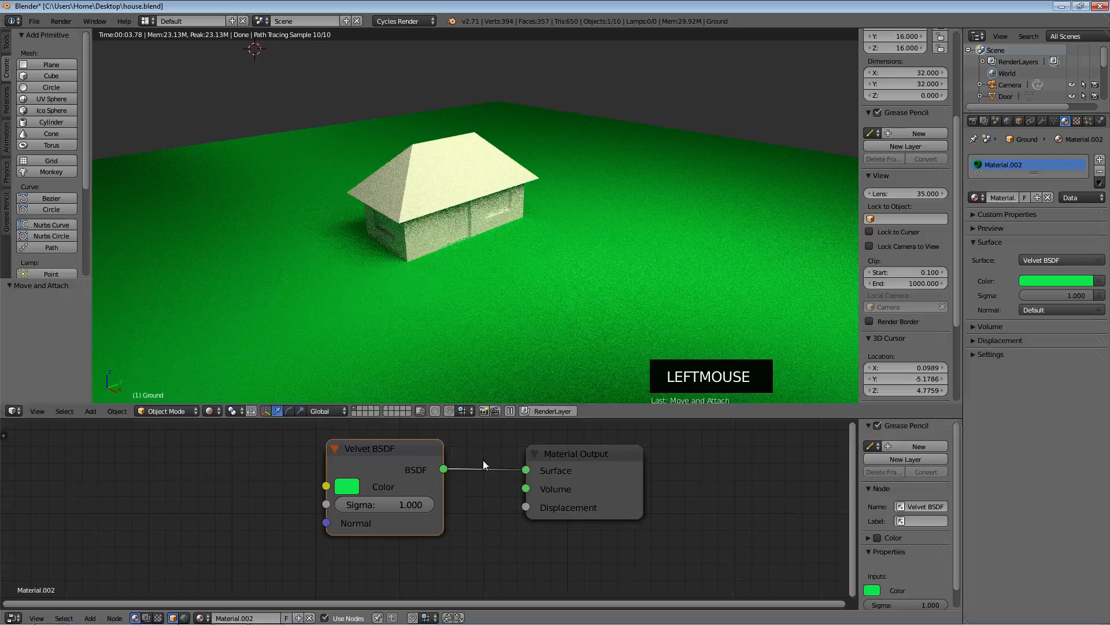
{"action": "left_click", "coordinate": [481, 470]}
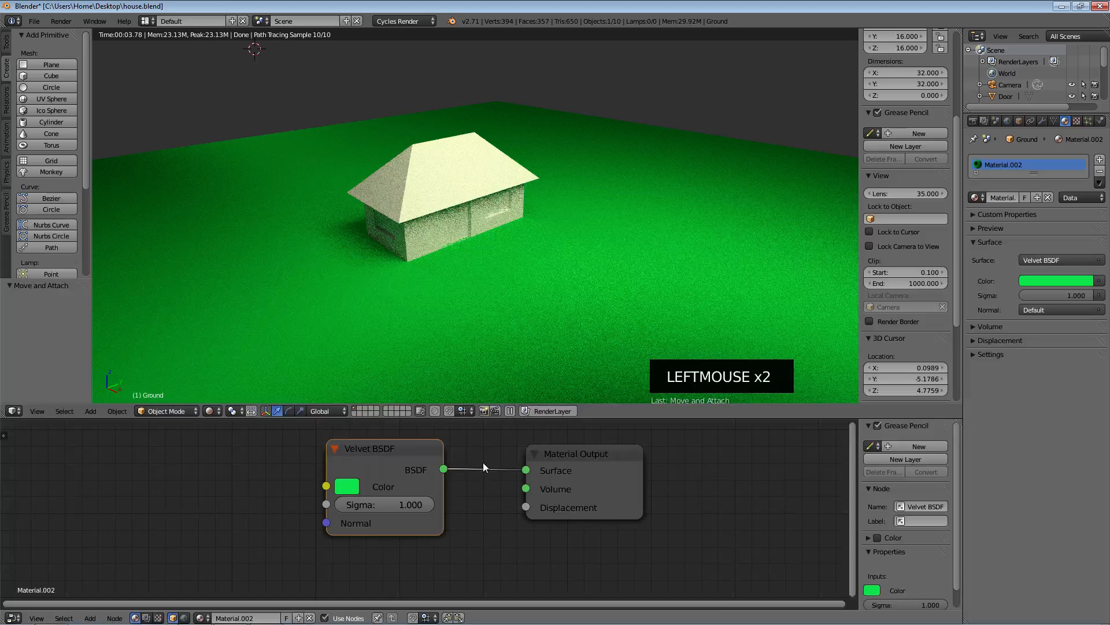
{"action": "left_click_drag", "start_coordinate": [407, 453], "coordinate": [398, 456]}
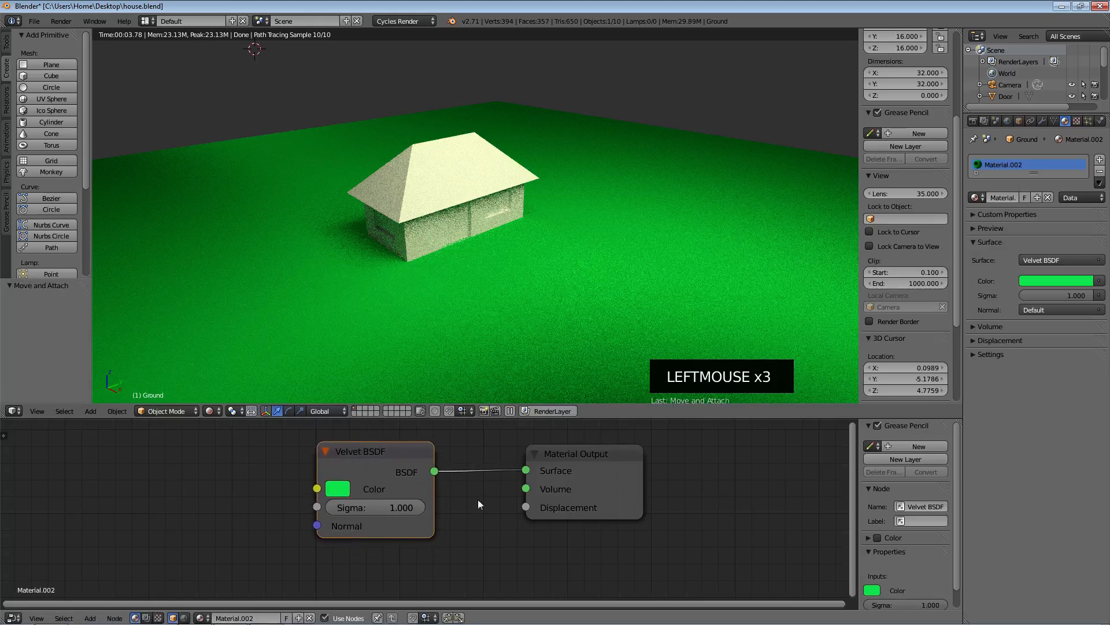
{"action": "left_click_drag", "start_coordinate": [594, 459], "coordinate": [610, 458]}
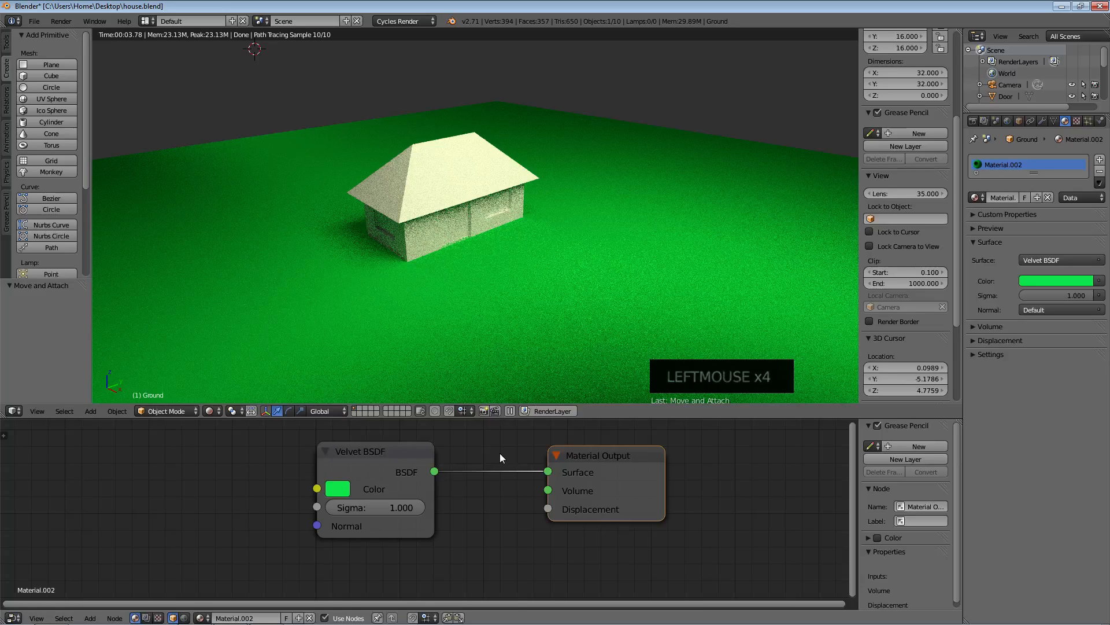
Cut the link between the Velvet BSDF and Material Output nodes, and reconnect the BSDF output to the Surface input.
{"action": "left_click_drag", "start_coordinate": [495, 442], "coordinate": [489, 501], "text": "ctrl"}
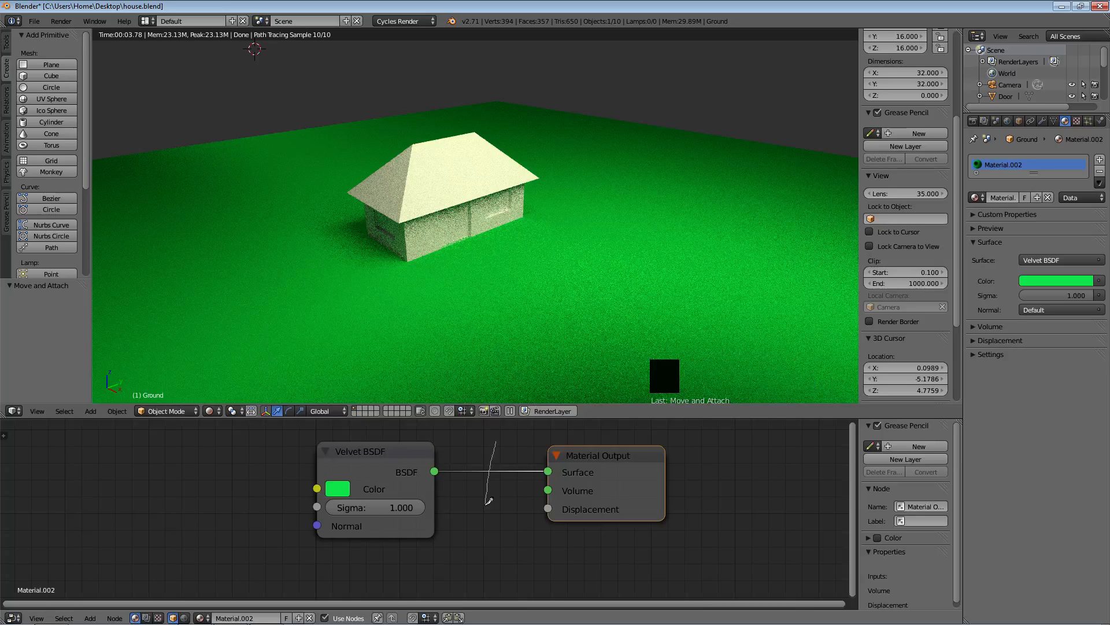
{"action": "left_click_drag", "start_coordinate": [489, 501], "coordinate": [483, 502], "text": "ctrl"}
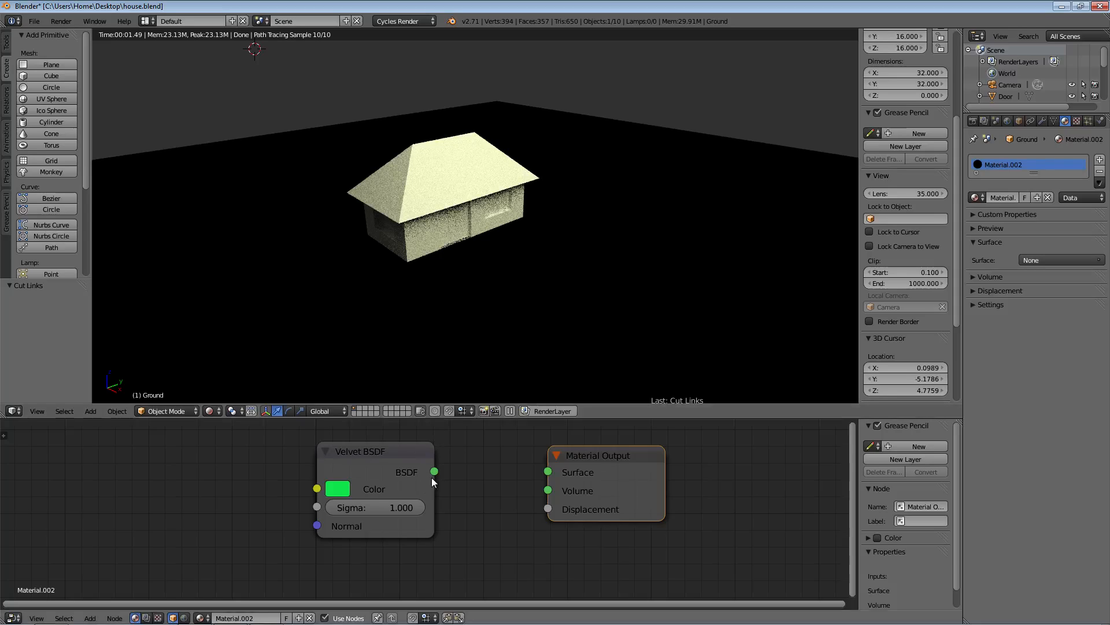
{"action": "left_click_drag", "start_coordinate": [434, 471], "coordinate": [434, 471]}
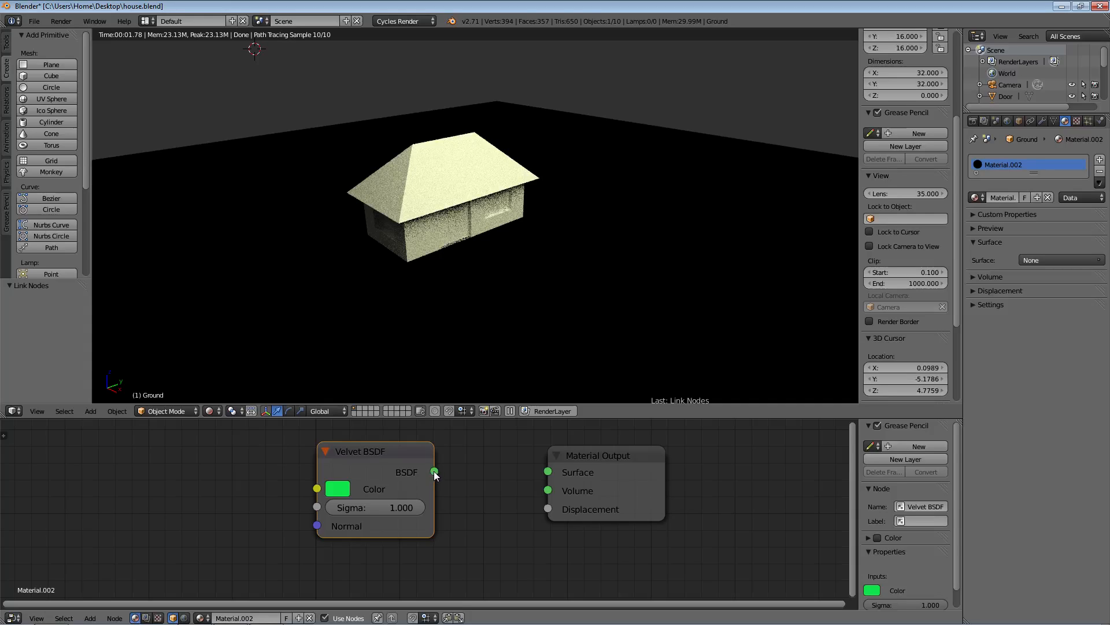
{"action": "left_click_drag", "start_coordinate": [434, 471], "coordinate": [440, 471]}
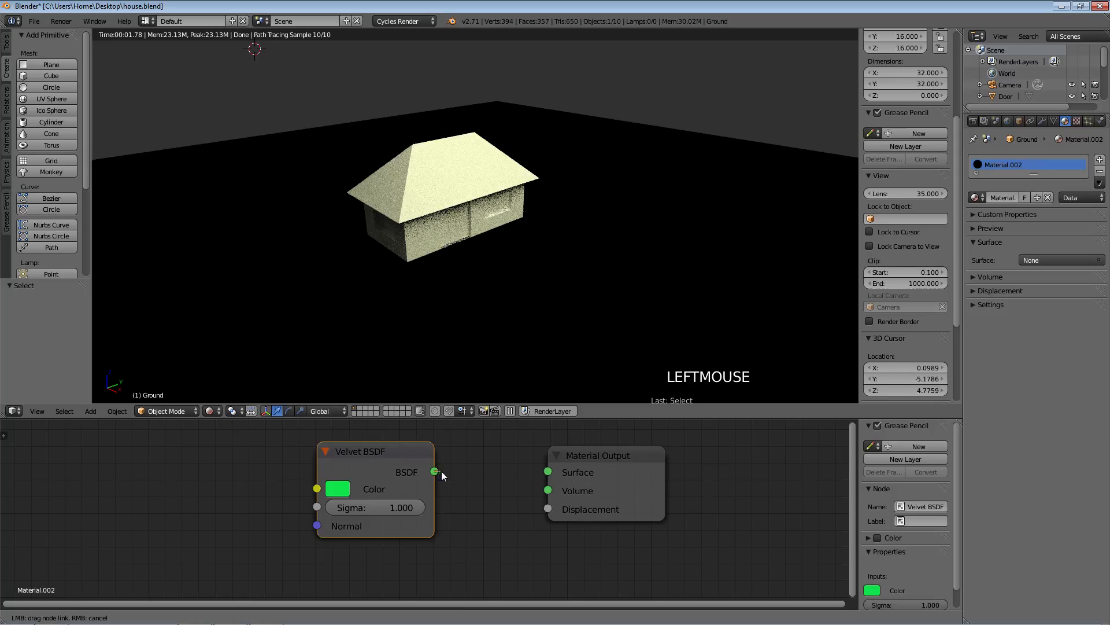
{"action": "left_click_drag", "start_coordinate": [535, 474], "coordinate": [548, 473]}
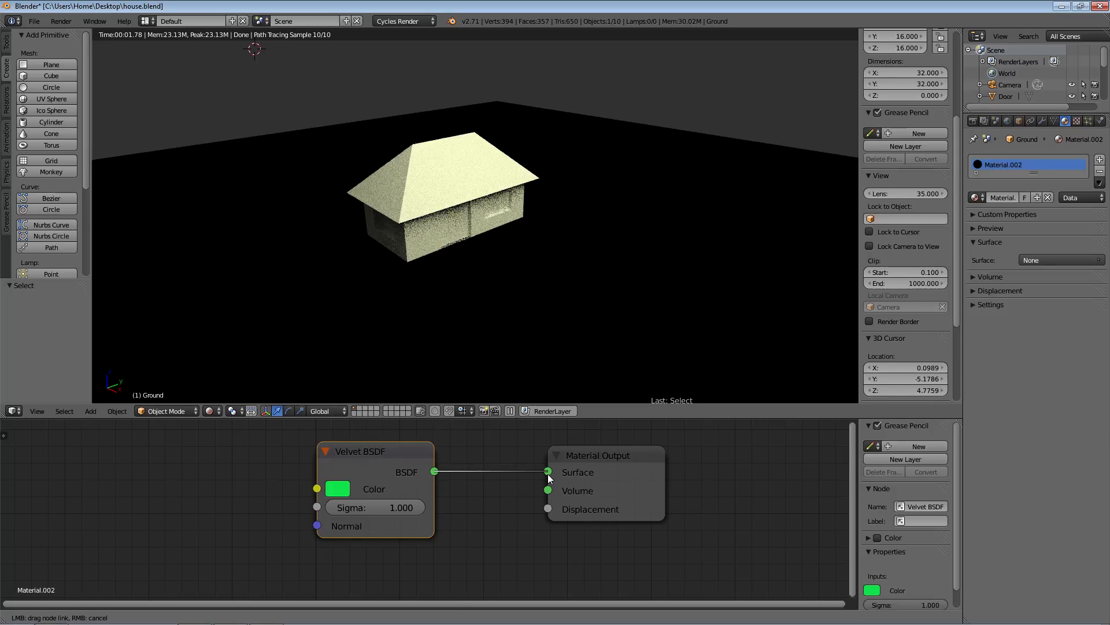
{"action": "left_click_drag", "start_coordinate": [548, 473], "coordinate": [549, 473]}
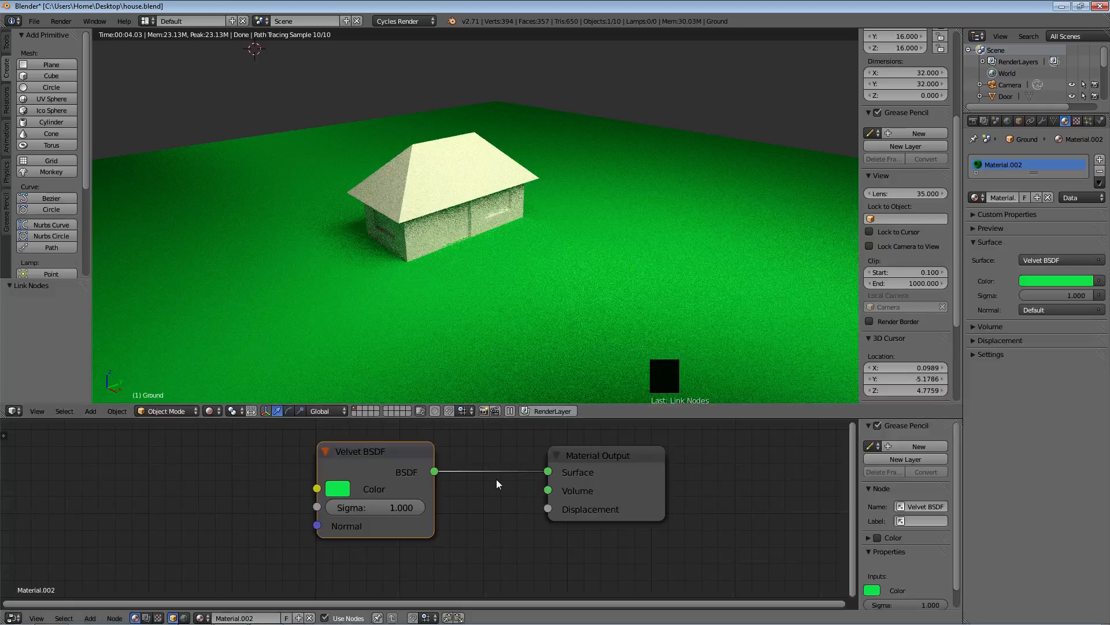
Select the Light 1 plane and spread its Emission and Material Output nodes apart in the node editor.
{"action": "scroll", "coordinate": [496, 480], "scroll_direction": "down", "scroll_amount": 1}
{"action": "scroll", "coordinate": [496, 481], "scroll_direction": "up", "scroll_amount": 2}
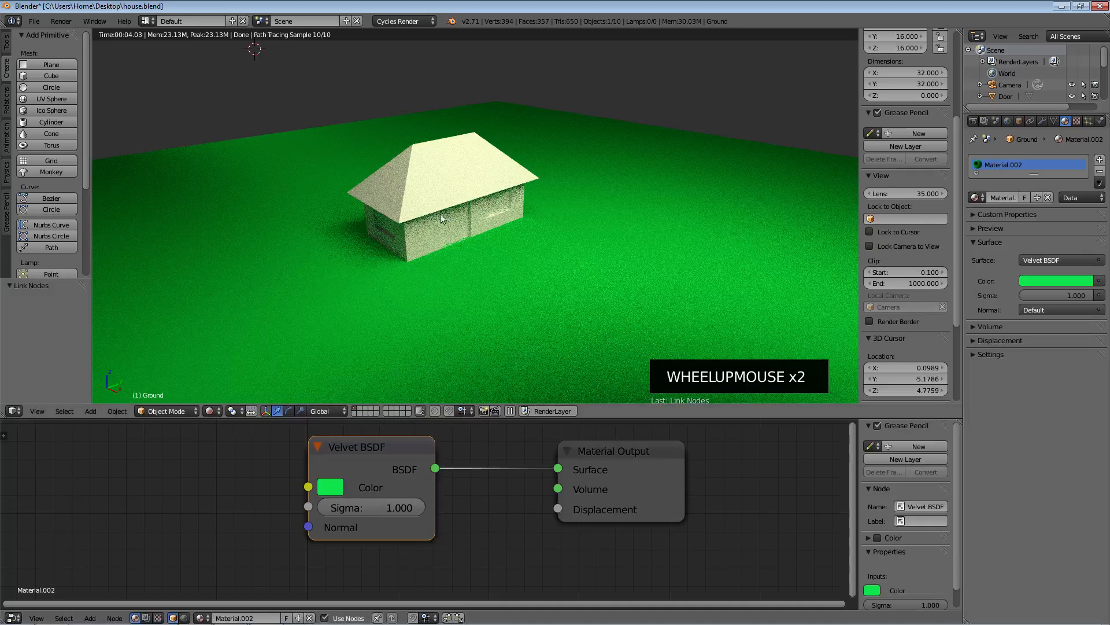
{"action": "scroll", "coordinate": [487, 283], "scroll_direction": "down", "scroll_amount": 2}
{"action": "scroll", "coordinate": [486, 283], "scroll_direction": "down", "scroll_amount": 1}
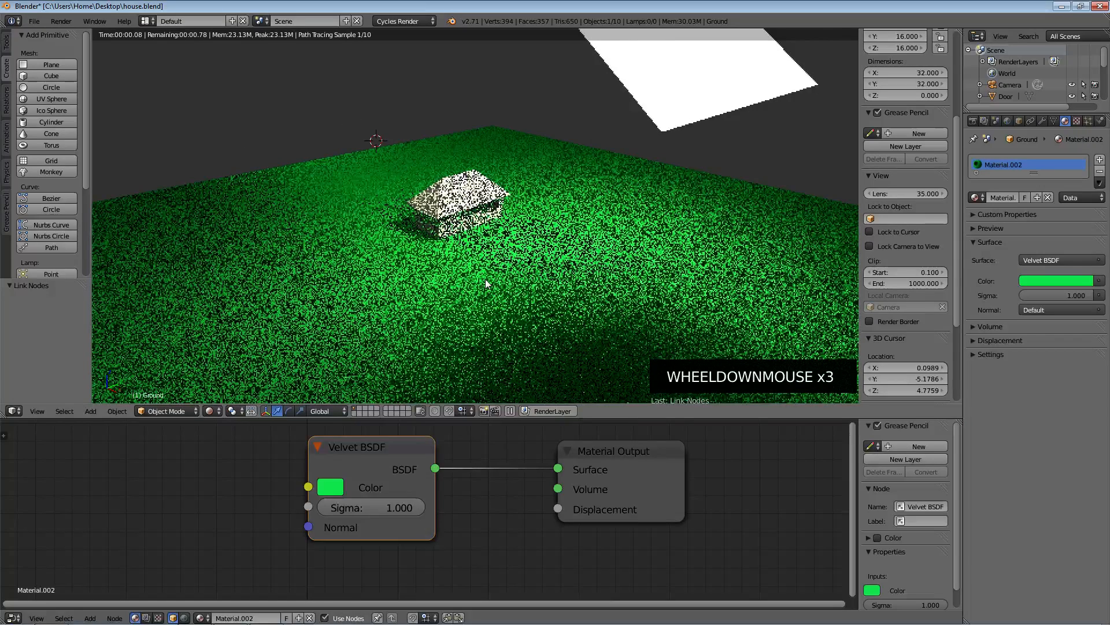
{"action": "scroll", "coordinate": [485, 279], "scroll_direction": "down", "scroll_amount": 2}
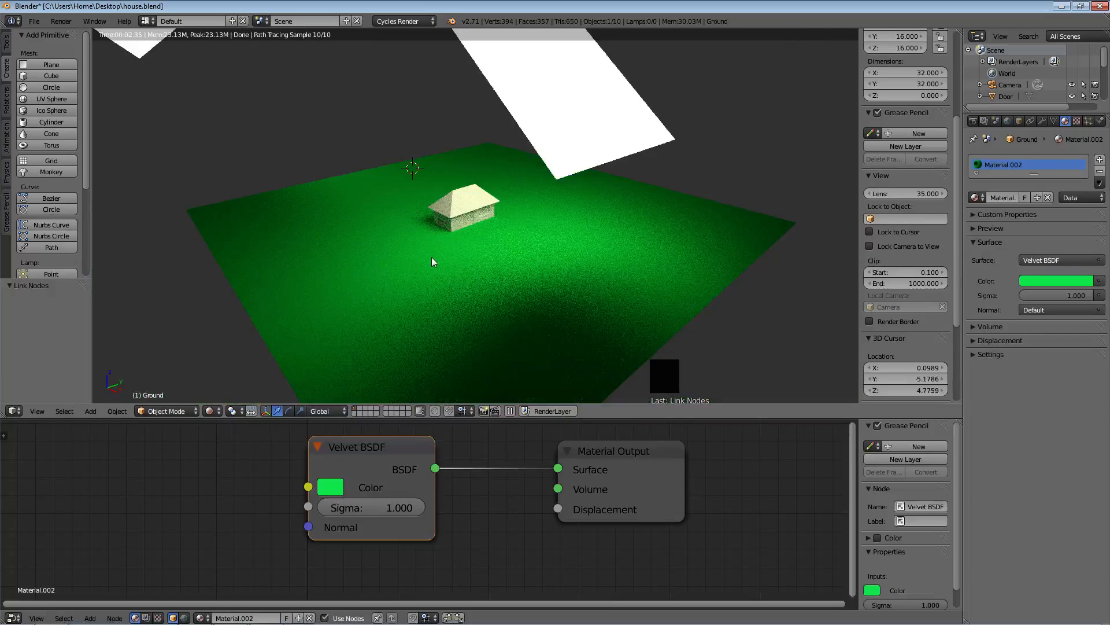
{"action": "right_click", "coordinate": [583, 92]}
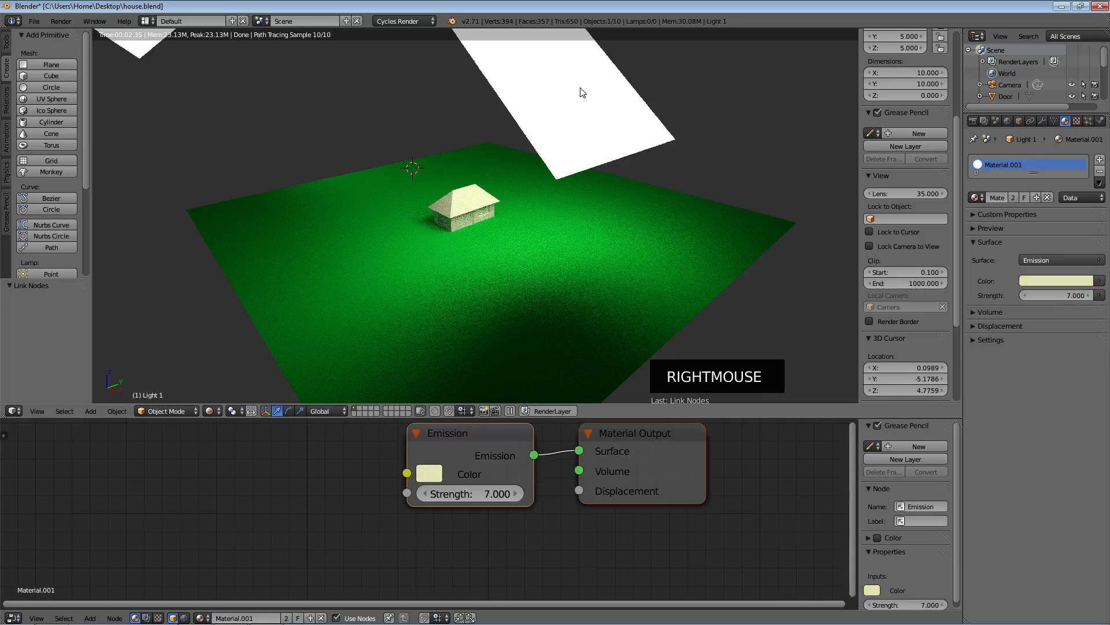
{"action": "left_click_drag", "start_coordinate": [475, 434], "coordinate": [390, 442]}
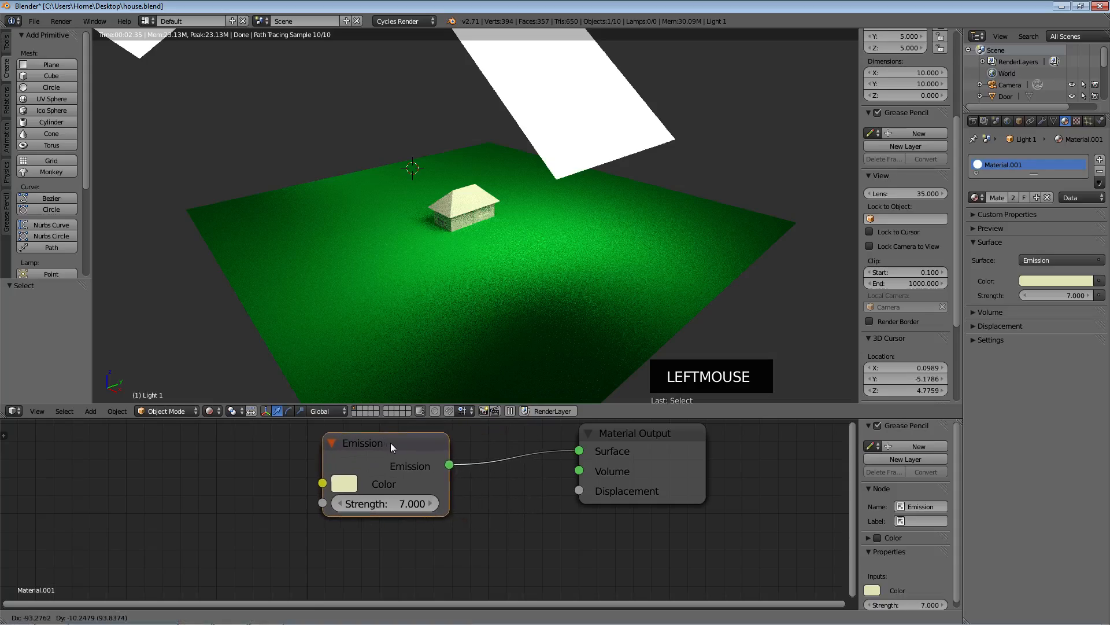
{"action": "left_click_drag", "start_coordinate": [629, 433], "coordinate": [589, 453]}
{"action": "left_click_drag", "start_coordinate": [408, 444], "coordinate": [384, 450]}
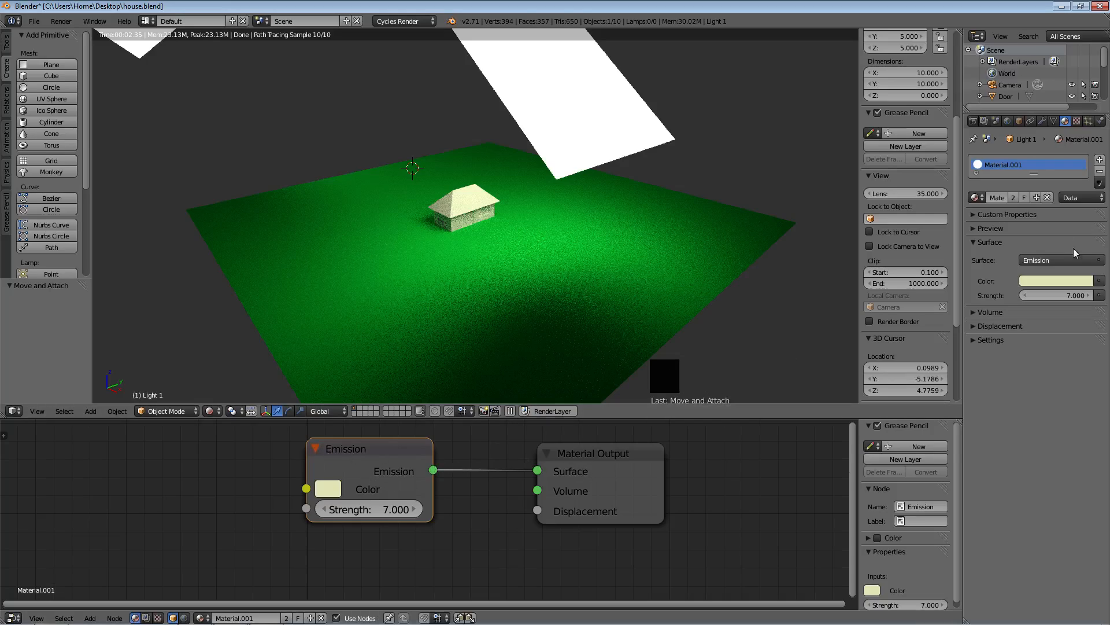
Fine-tune the position of Light 1's Material Output node so its Surface input lines up with the Emission output.
{"action": "left_click", "coordinate": [1034, 258]}
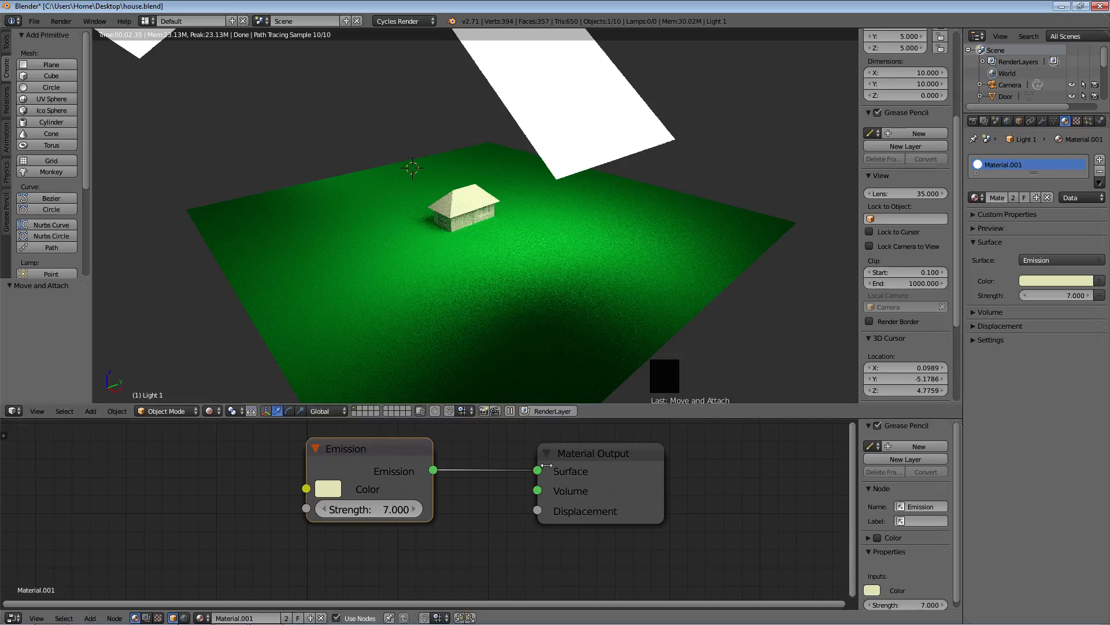
{"action": "left_click_drag", "start_coordinate": [587, 454], "coordinate": [601, 473]}
{"action": "left_click_drag", "start_coordinate": [592, 459], "coordinate": [591, 451]}
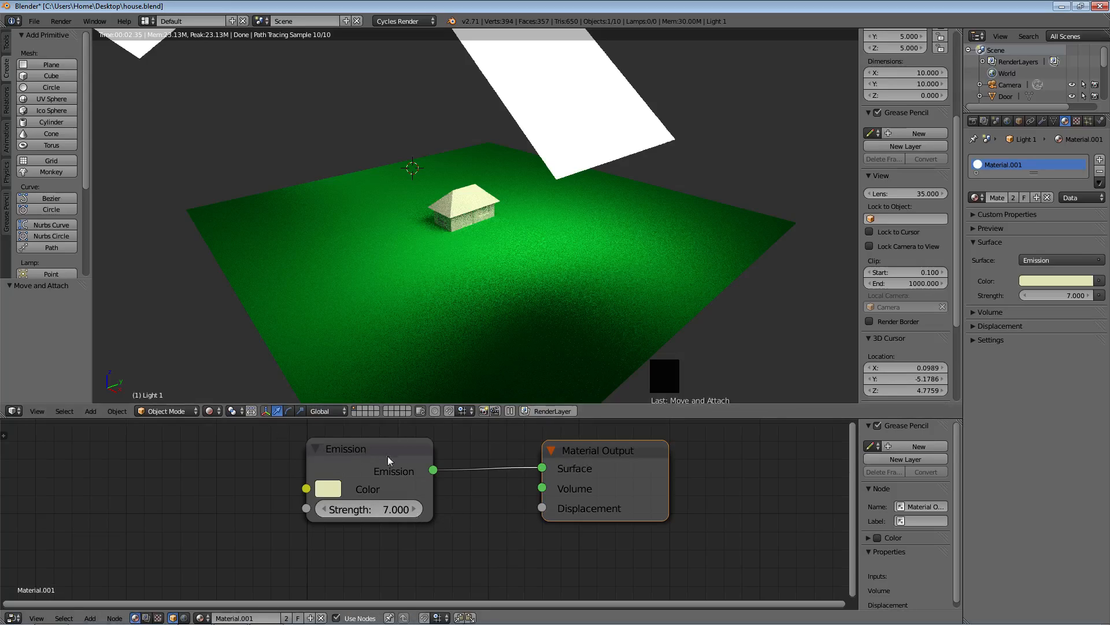
{"action": "mouse_move", "coordinate": [610, 450]}
{"action": "left_mouse_down"}
{"action": "mouse_move", "coordinate": [604, 463]}
{"action": "mouse_move", "coordinate": [603, 450]}
{"action": "left_mouse_up"}
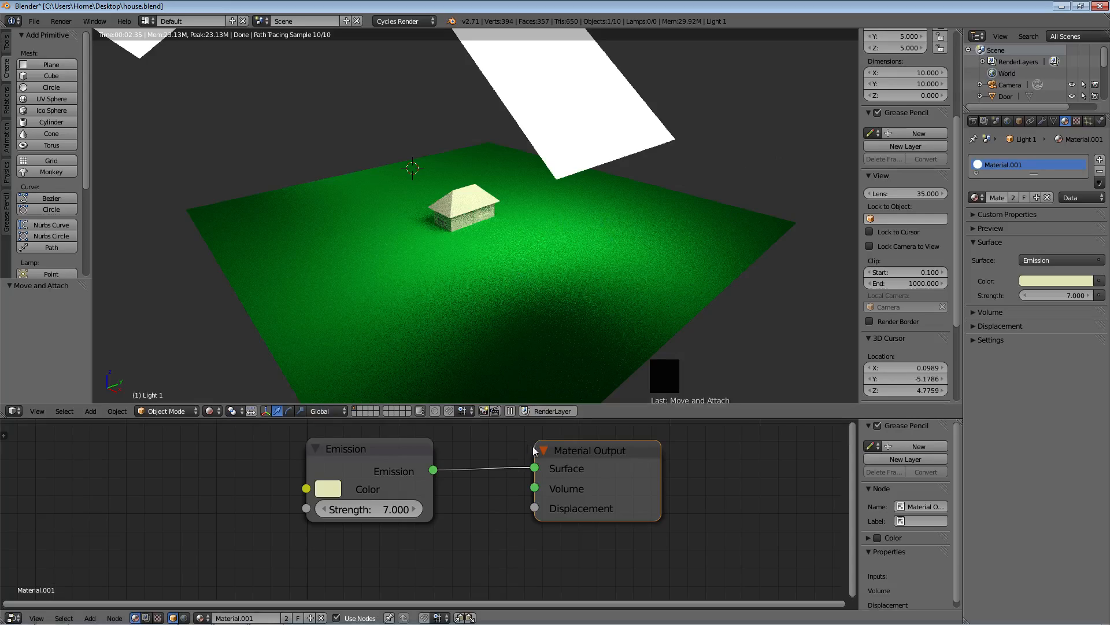
{"action": "left_click_drag", "start_coordinate": [582, 450], "coordinate": [577, 453]}
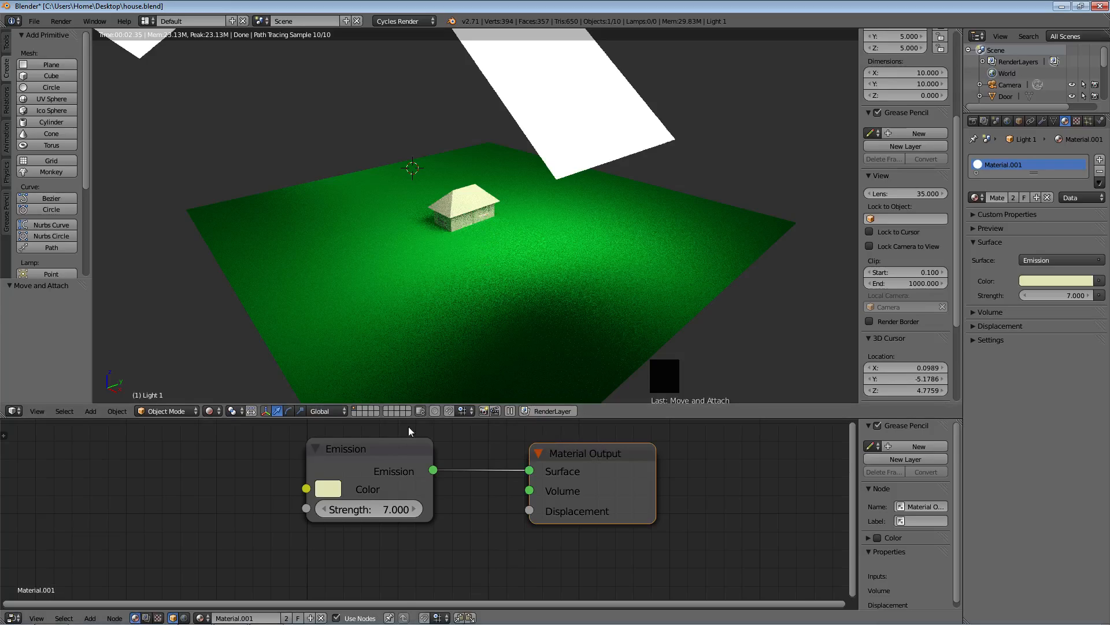
Try the Glass BSDF surface shader on the Ground plane and open its color for editing.
{"action": "right_click", "coordinate": [531, 239]}
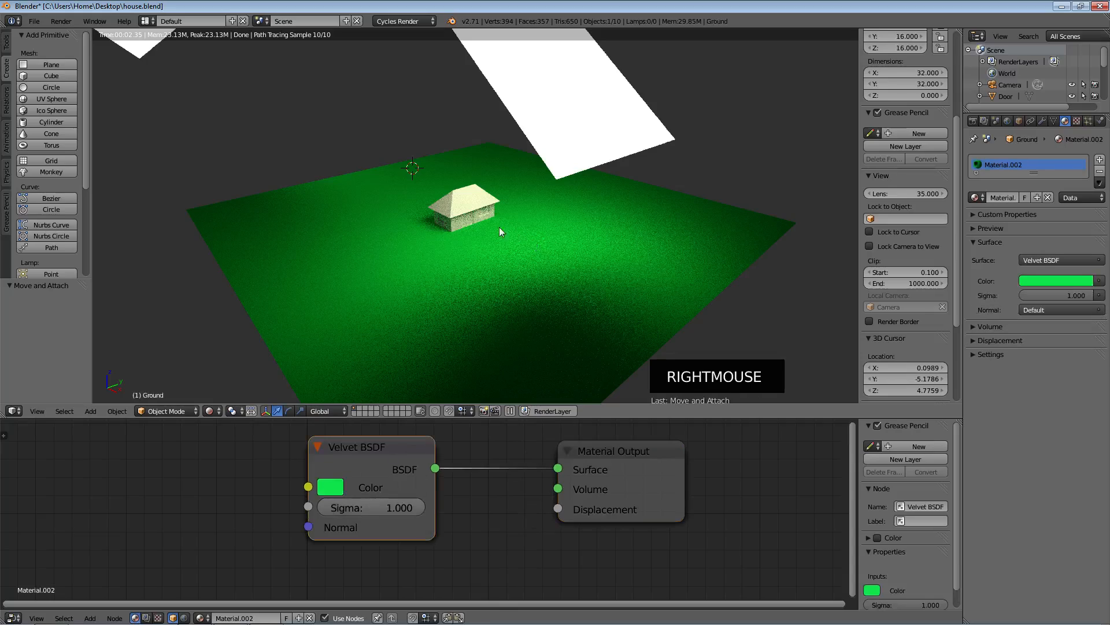
{"action": "scroll", "coordinate": [480, 220], "scroll_direction": "up", "scroll_amount": 4}
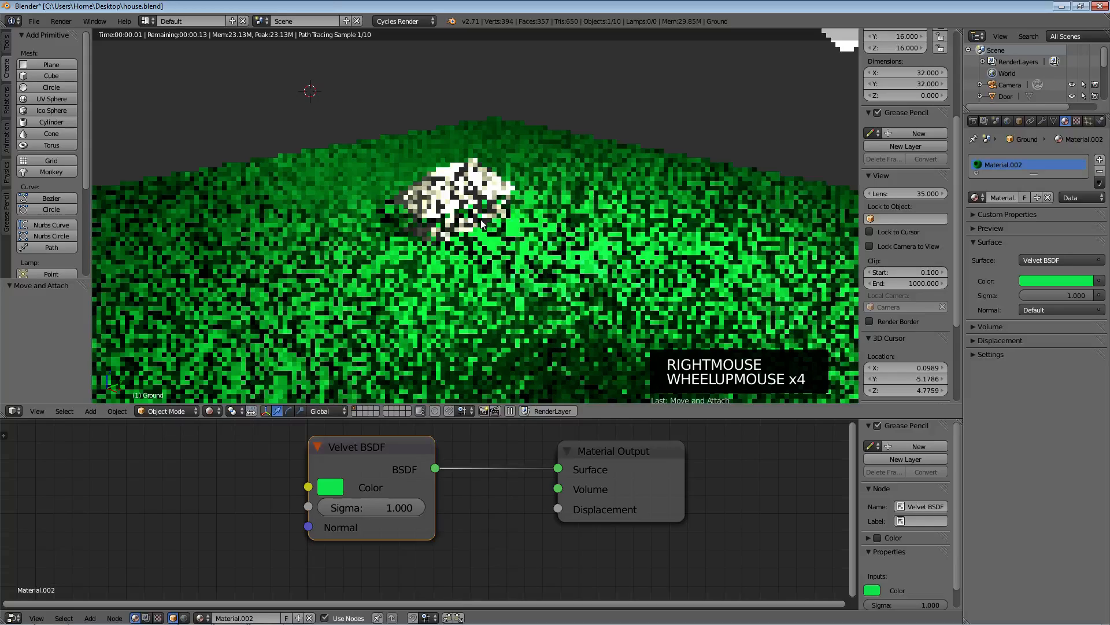
{"action": "left_click", "coordinate": [1061, 260]}
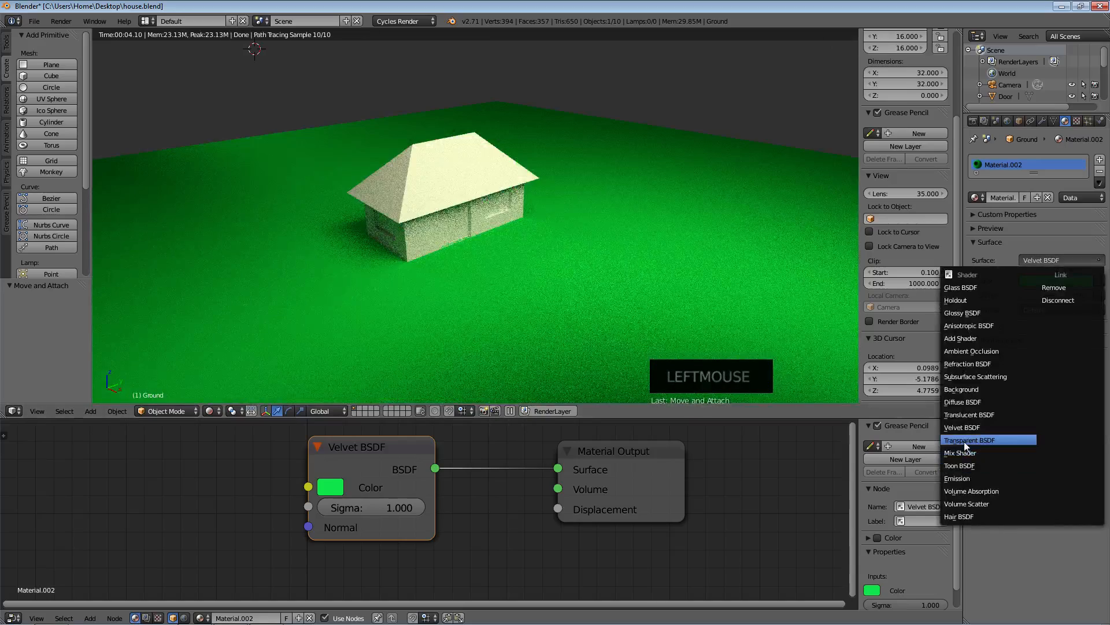
{"action": "left_click", "coordinate": [963, 442]}
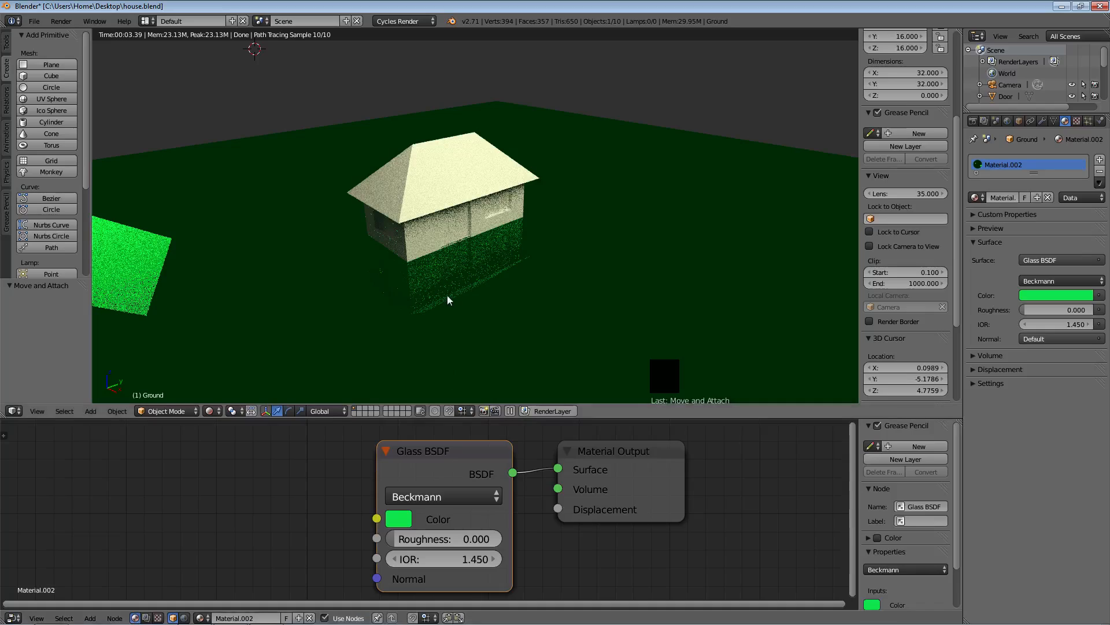
{"action": "left_click", "coordinate": [1040, 296]}
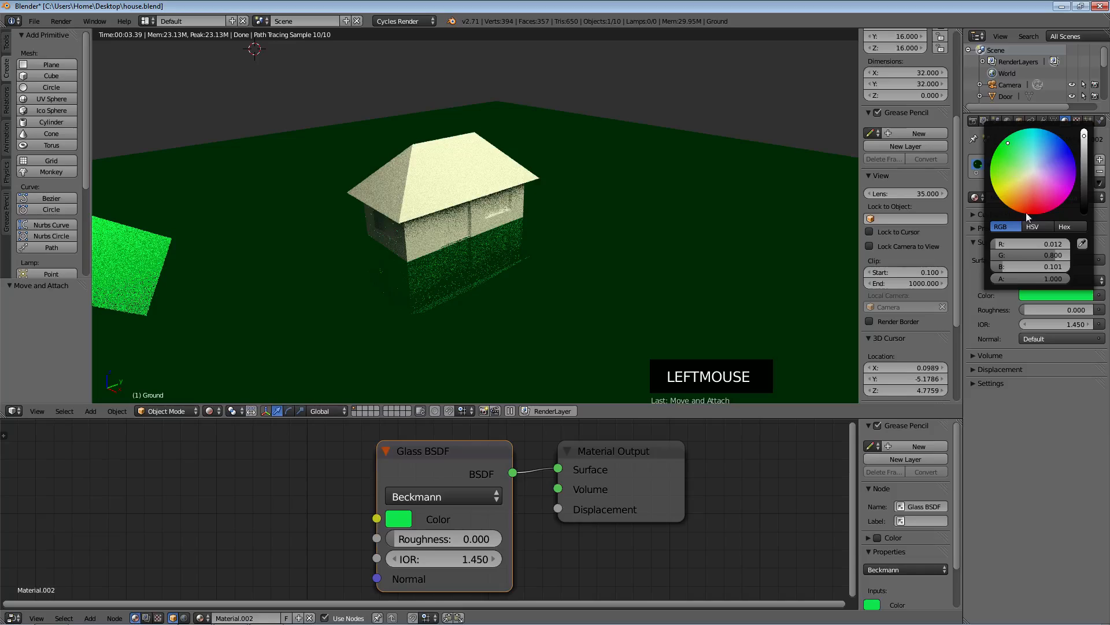
{"action": "left_click", "coordinate": [1020, 422]}
Change the Ground plane's surface shader to Diffuse BSDF and darken its green color.
{"action": "left_click", "coordinate": [1047, 260]}
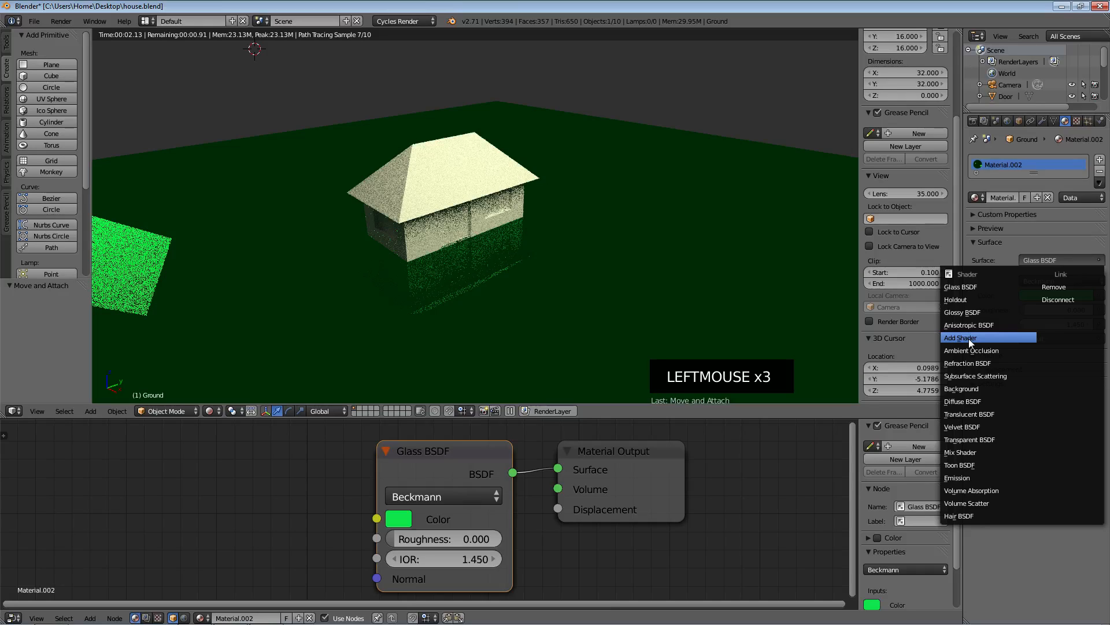
{"action": "left_click", "coordinate": [963, 401]}
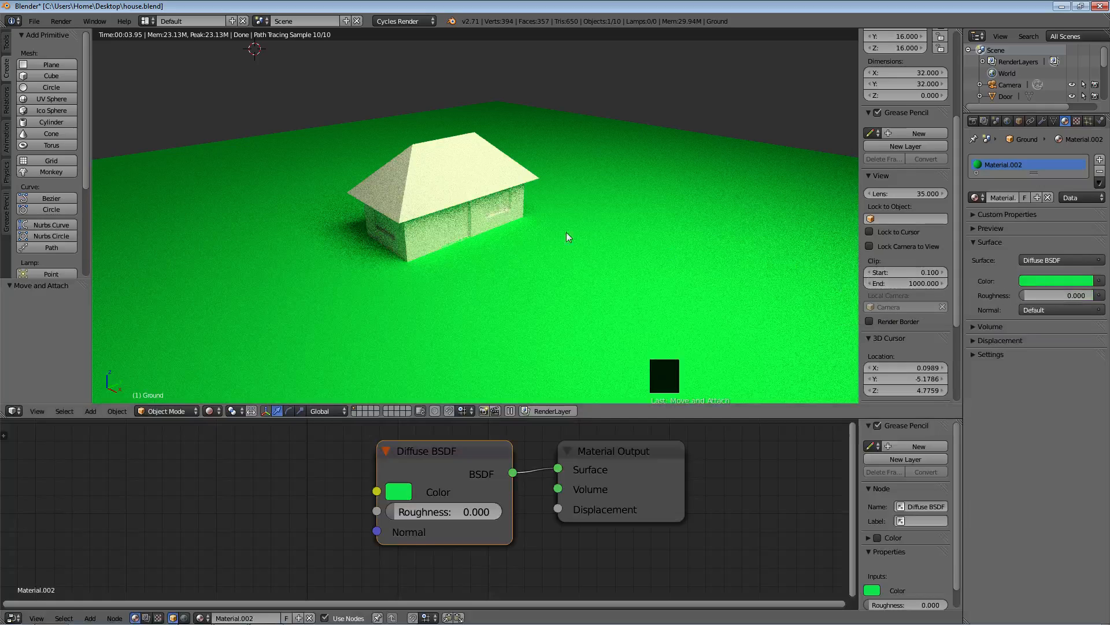
{"action": "left_click", "coordinate": [1042, 281]}
{"action": "left_click", "coordinate": [399, 491]}
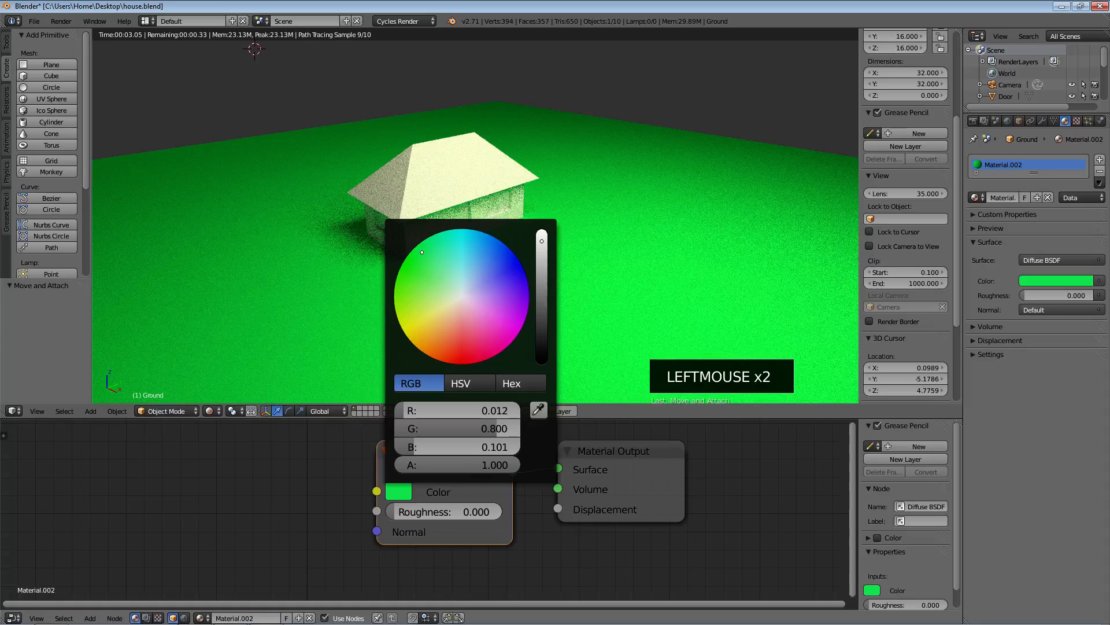
Enlarge the object list, enable nodes on the Roof's material, and spread out its Diffuse BSDF and Material Output nodes.
{"action": "left_click_drag", "start_coordinate": [1019, 112], "coordinate": [1019, 212]}
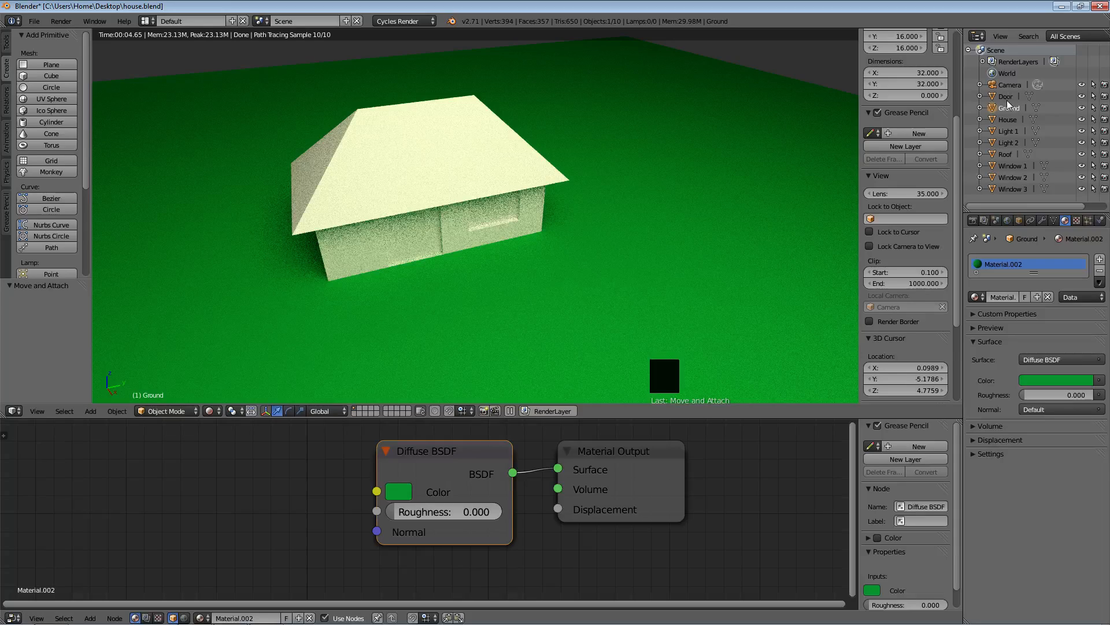
{"action": "left_click", "coordinate": [1007, 155]}
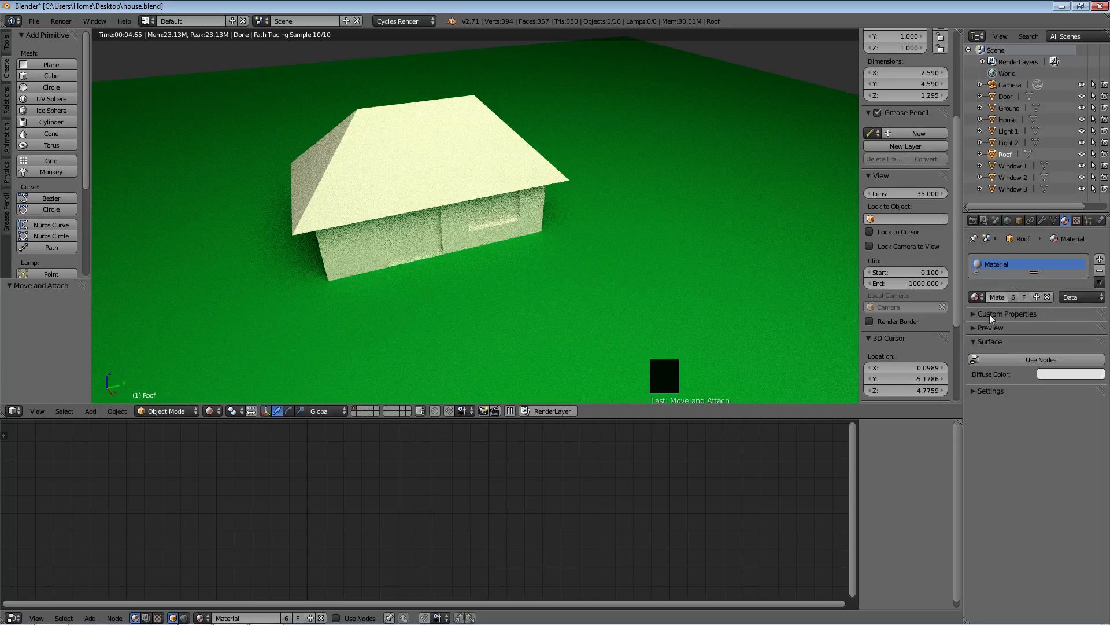
{"action": "left_click", "coordinate": [997, 360]}
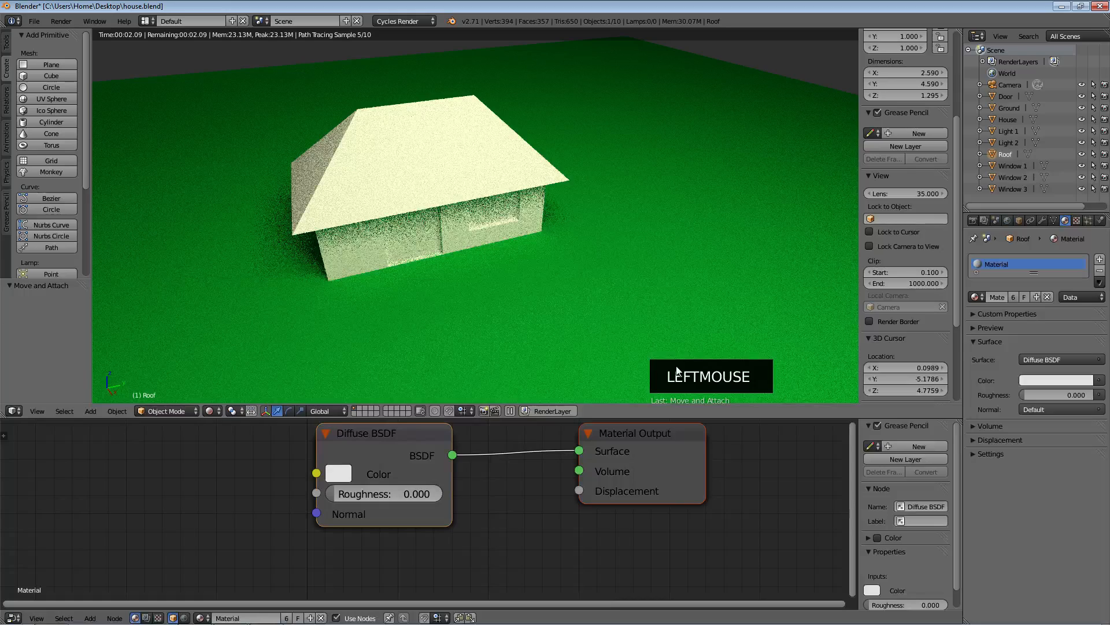
{"action": "left_click_drag", "start_coordinate": [653, 434], "coordinate": [615, 442]}
{"action": "left_click_drag", "start_coordinate": [429, 436], "coordinate": [408, 445]}
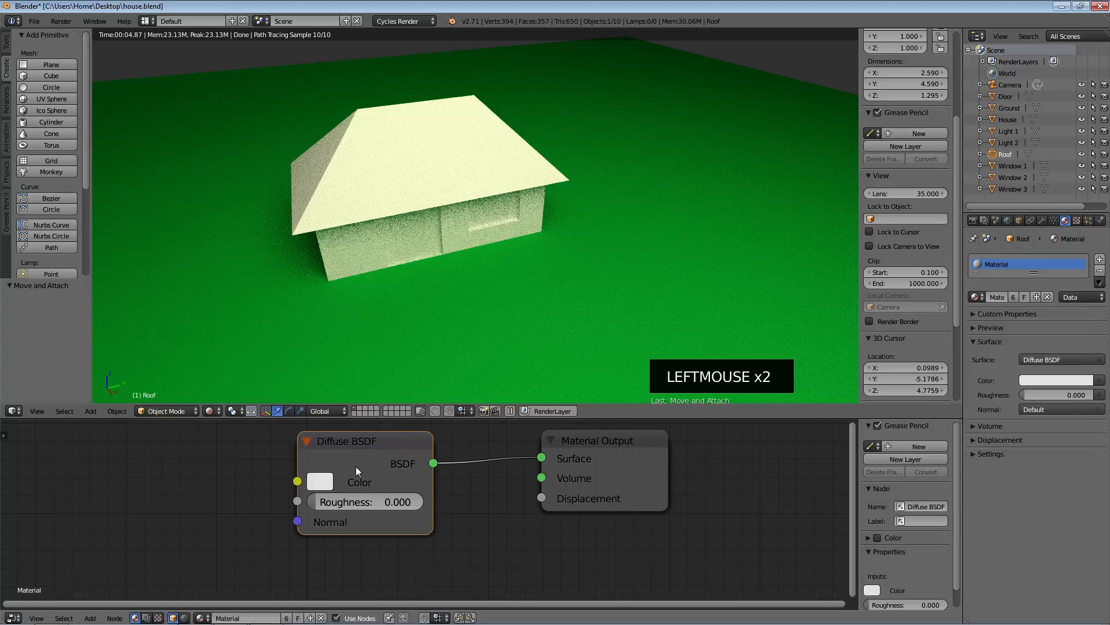
Set the Diffuse BSDF color of the Roof's shared material to a reddish brown.
{"action": "left_click", "coordinate": [326, 483]}
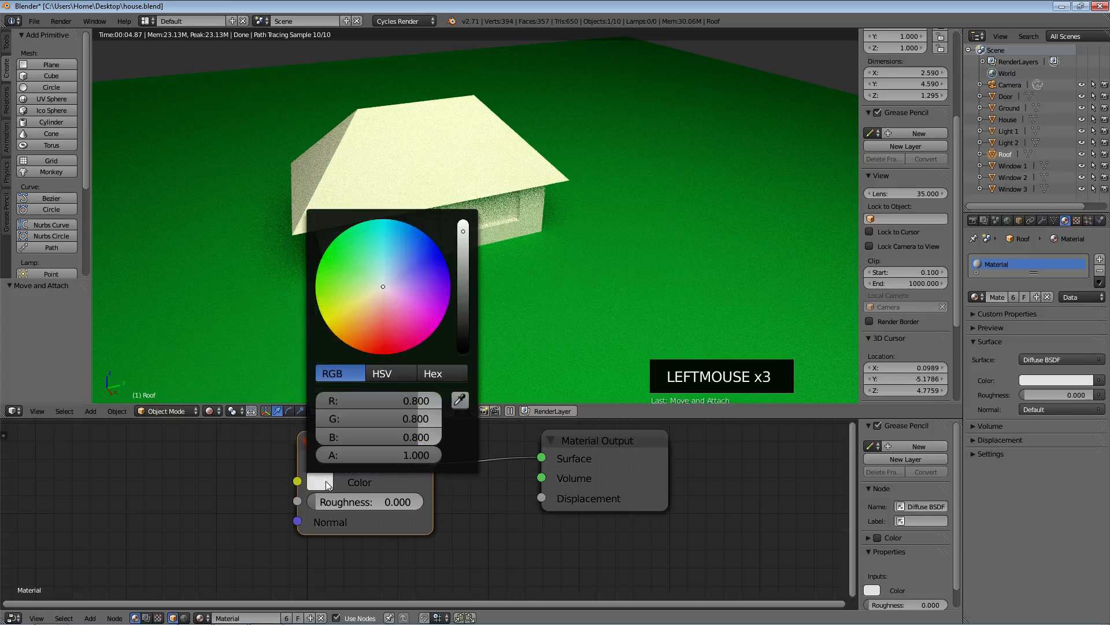
{"action": "left_click_drag", "start_coordinate": [383, 289], "coordinate": [378, 298]}
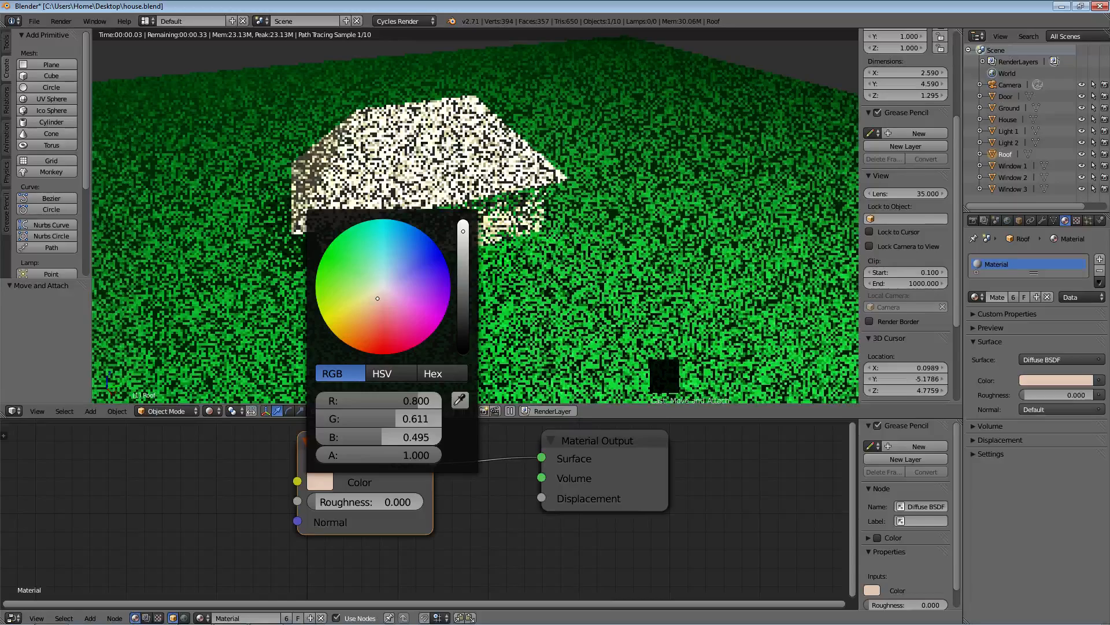
{"action": "left_click_drag", "start_coordinate": [382, 437], "coordinate": [370, 437]}
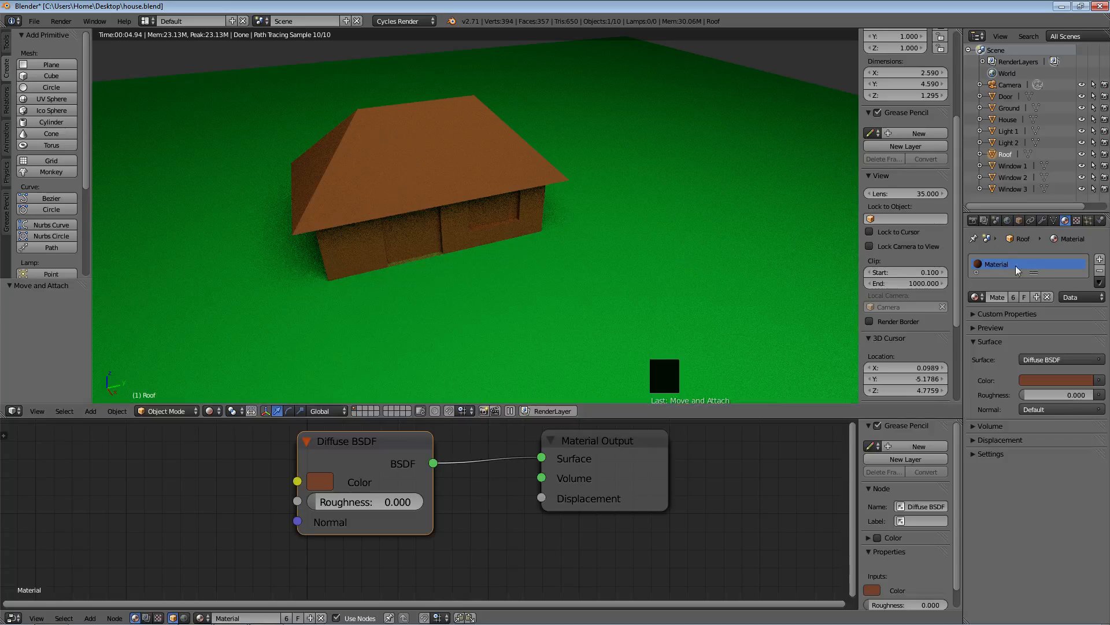
Unlink the shared material from the Roof, the Door and the remaining house parts.
{"action": "left_click", "coordinate": [1045, 296]}
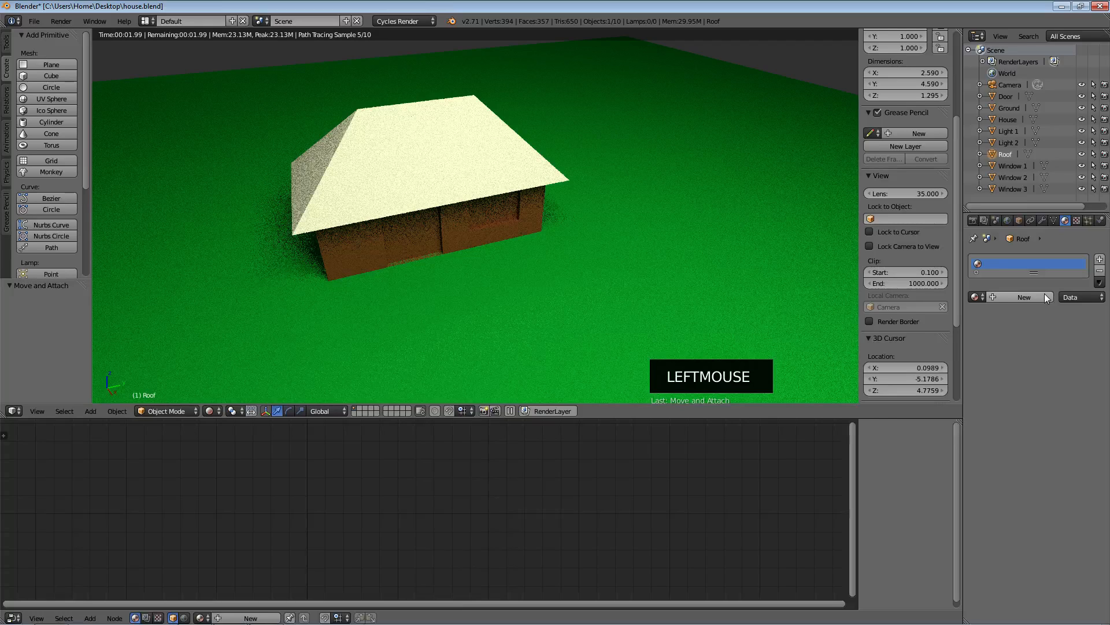
{"action": "left_click", "coordinate": [1005, 142]}
{"action": "left_click", "coordinate": [1006, 96]}
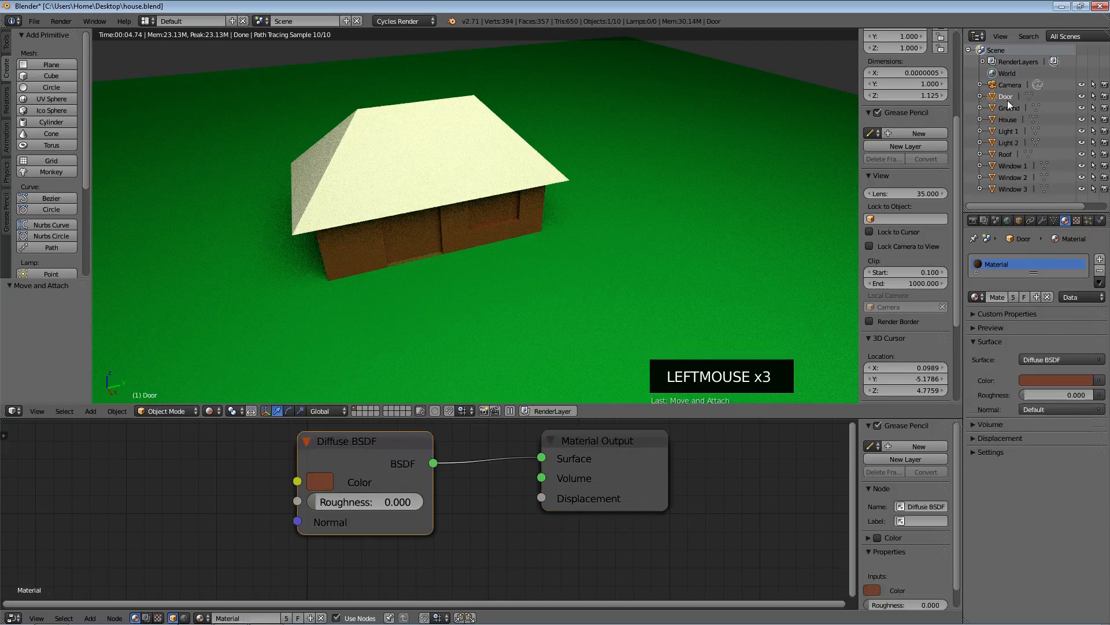
{"action": "left_click", "coordinate": [1047, 297]}
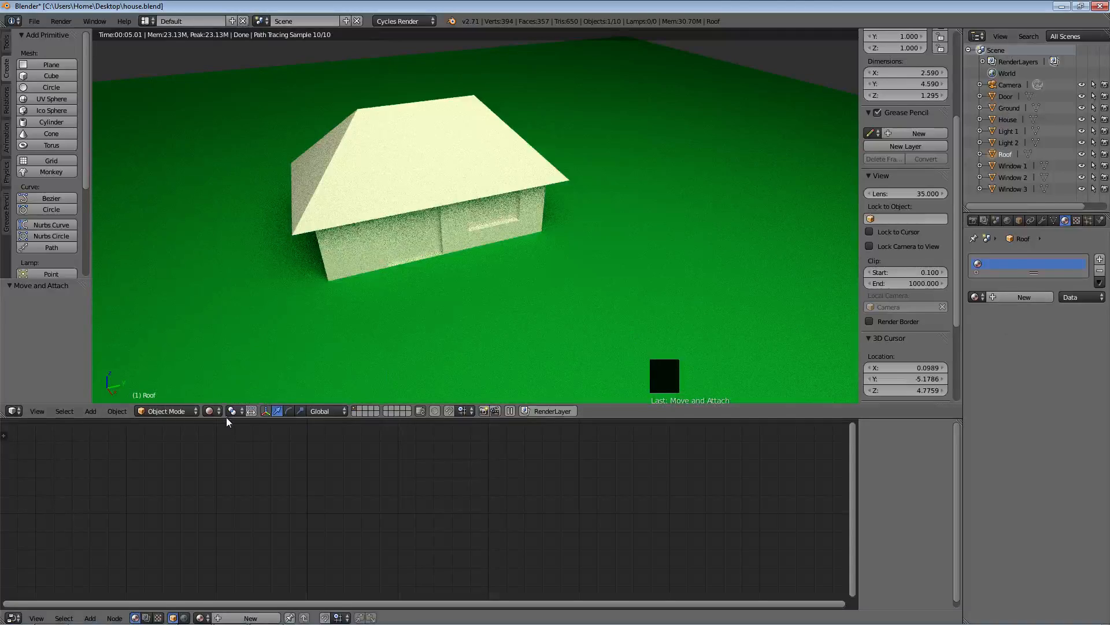
Select the roof in Solid viewport shading, and return the viewport to Rendered shading.
{"action": "left_click", "coordinate": [214, 411]}
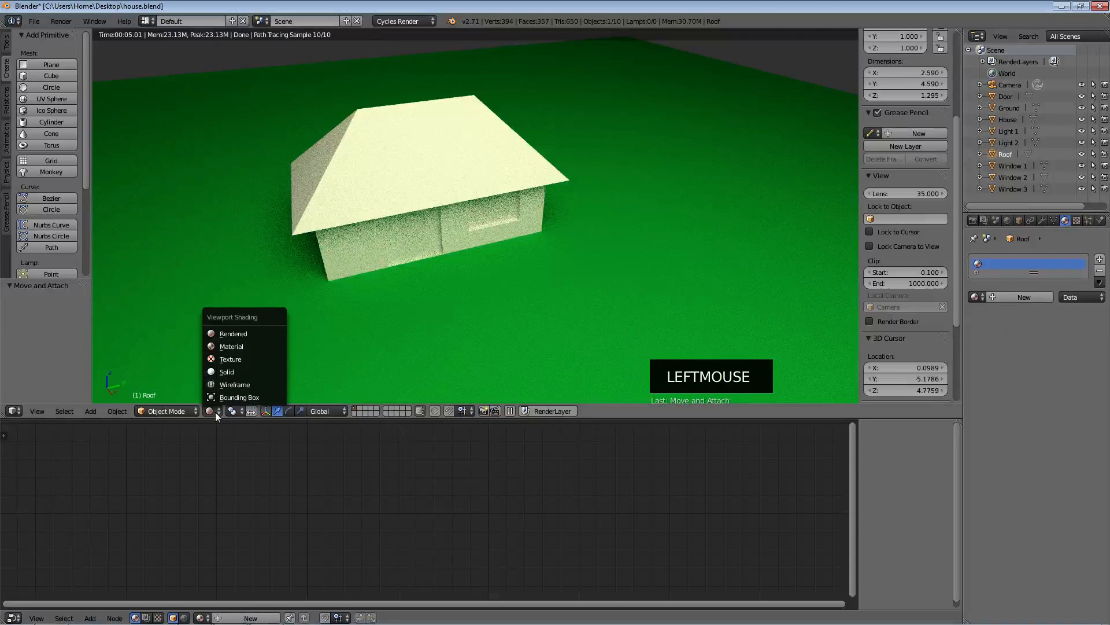
{"action": "left_click", "coordinate": [230, 366]}
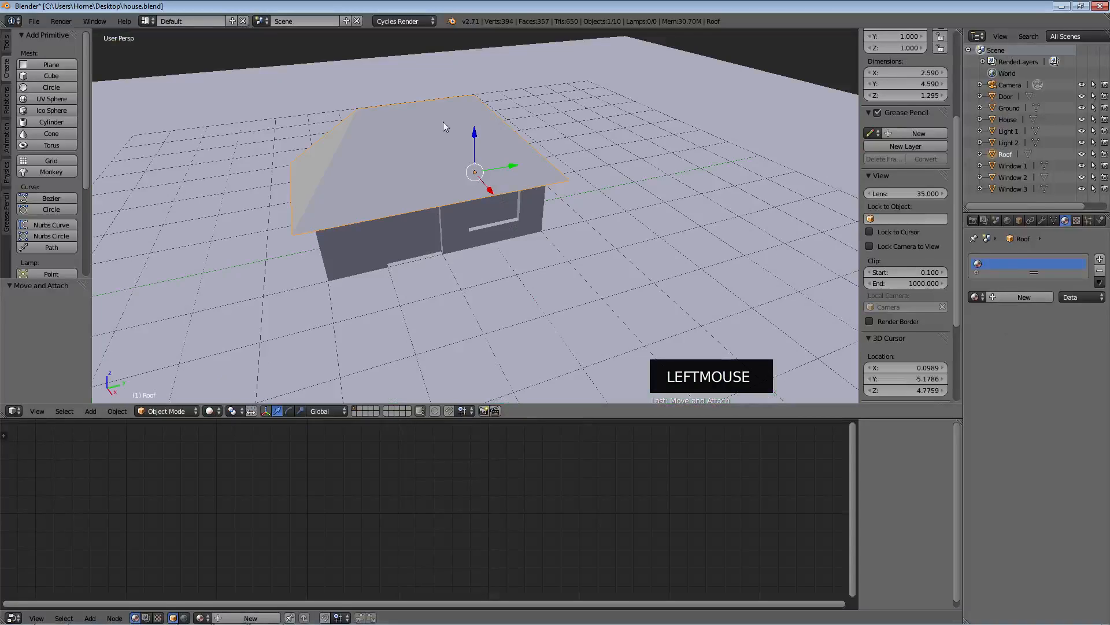
{"action": "right_click", "coordinate": [394, 144]}
{"action": "right_click", "coordinate": [311, 221]}
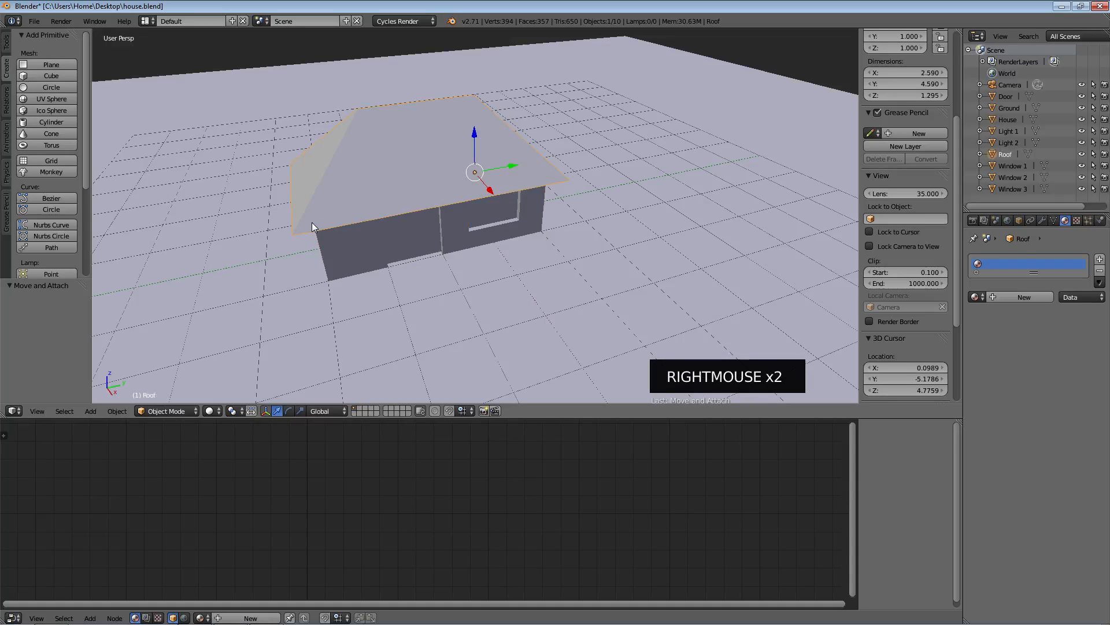
{"action": "left_click", "coordinate": [210, 411]}
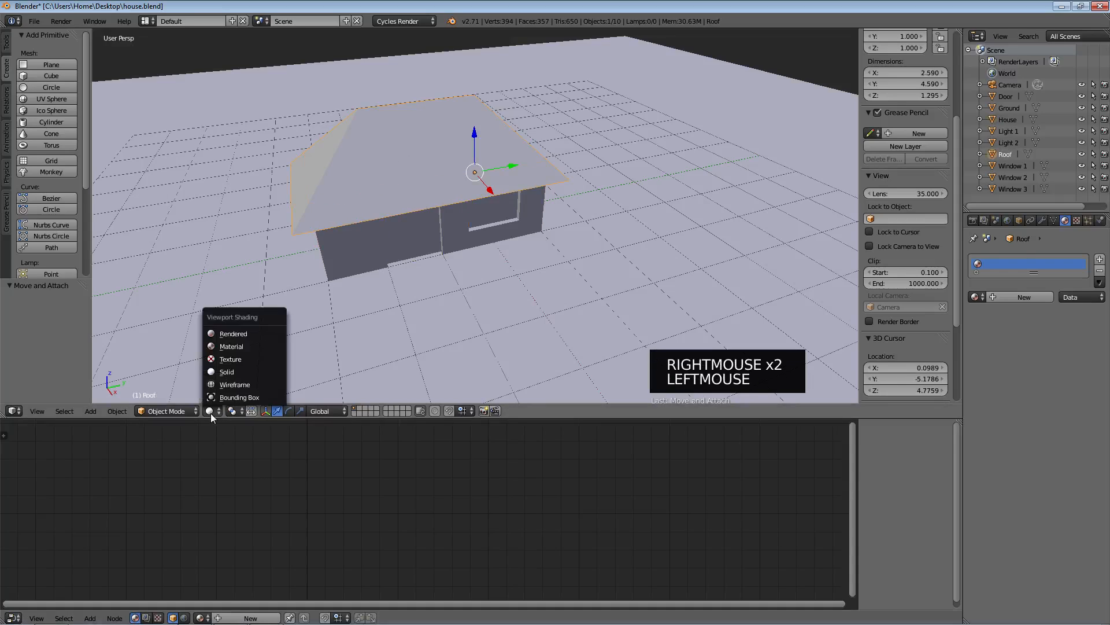
{"action": "left_click", "coordinate": [230, 335]}
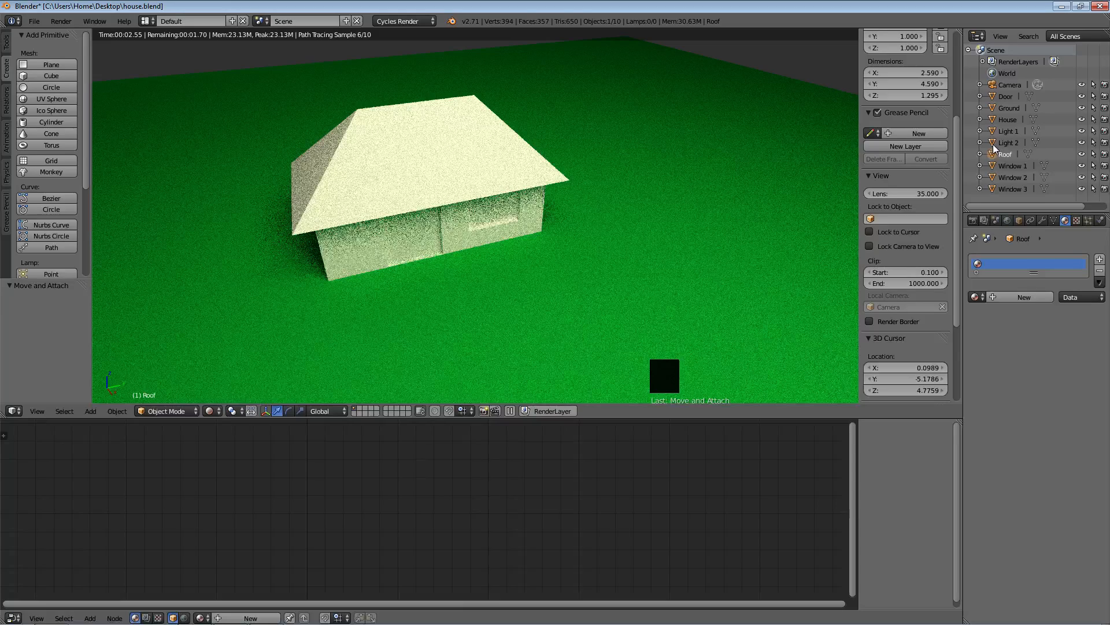
Create a new Diffuse BSDF material for the Roof and color it dark brown.
{"action": "left_click", "coordinate": [1001, 154]}
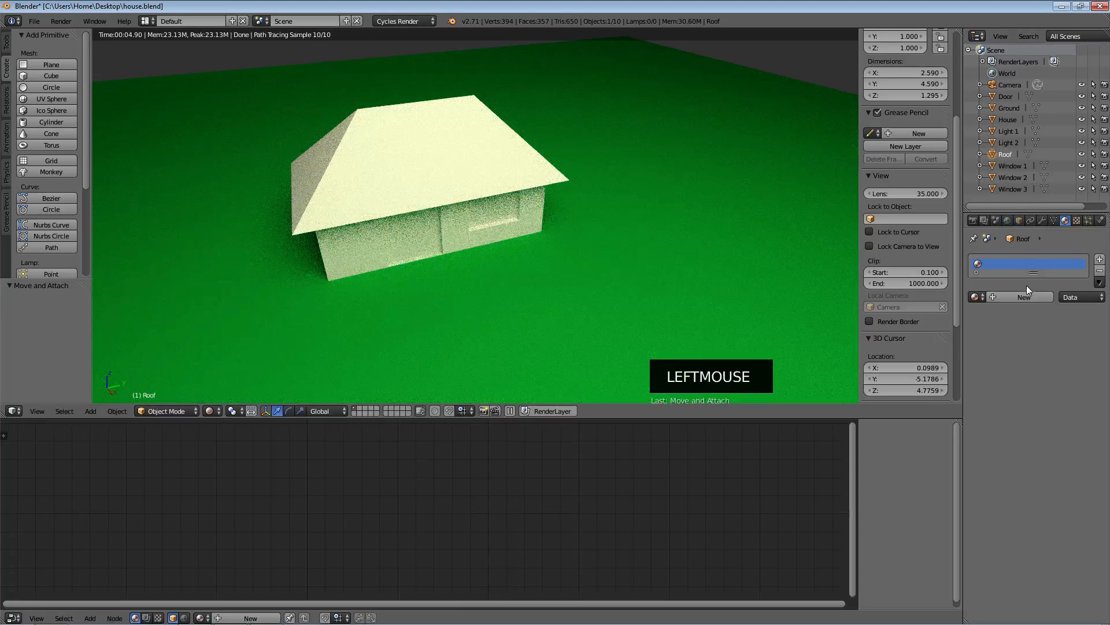
{"action": "left_click", "coordinate": [1001, 297]}
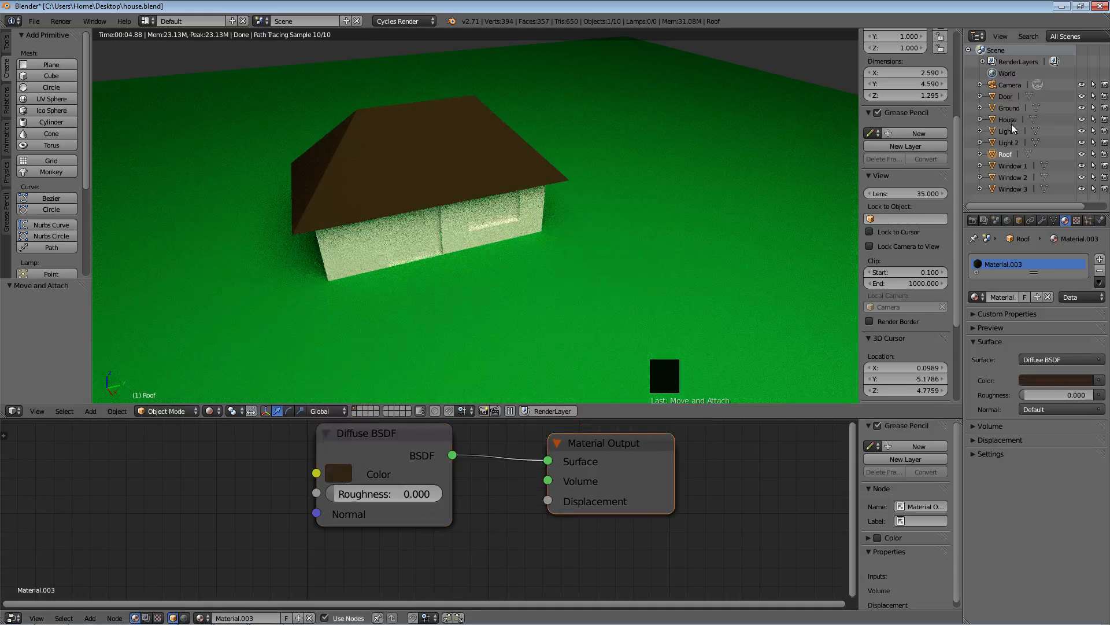
Create a new Diffuse BSDF material for the House walls and color it light blue.
{"action": "left_click", "coordinate": [1008, 120]}
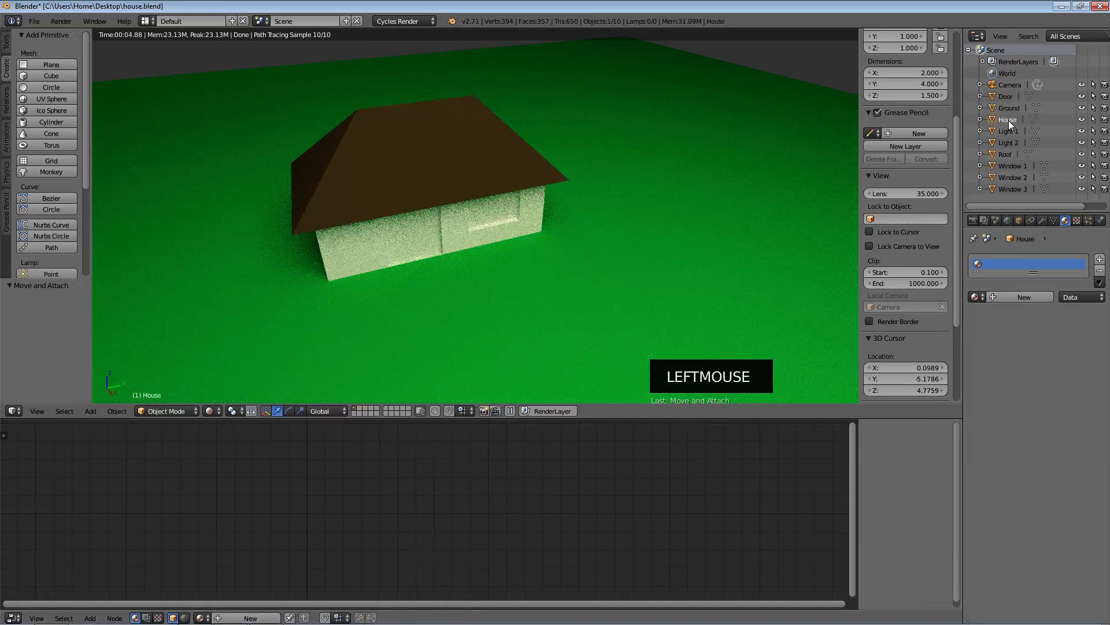
{"action": "left_click", "coordinate": [998, 293]}
{"action": "left_click", "coordinate": [338, 474]}
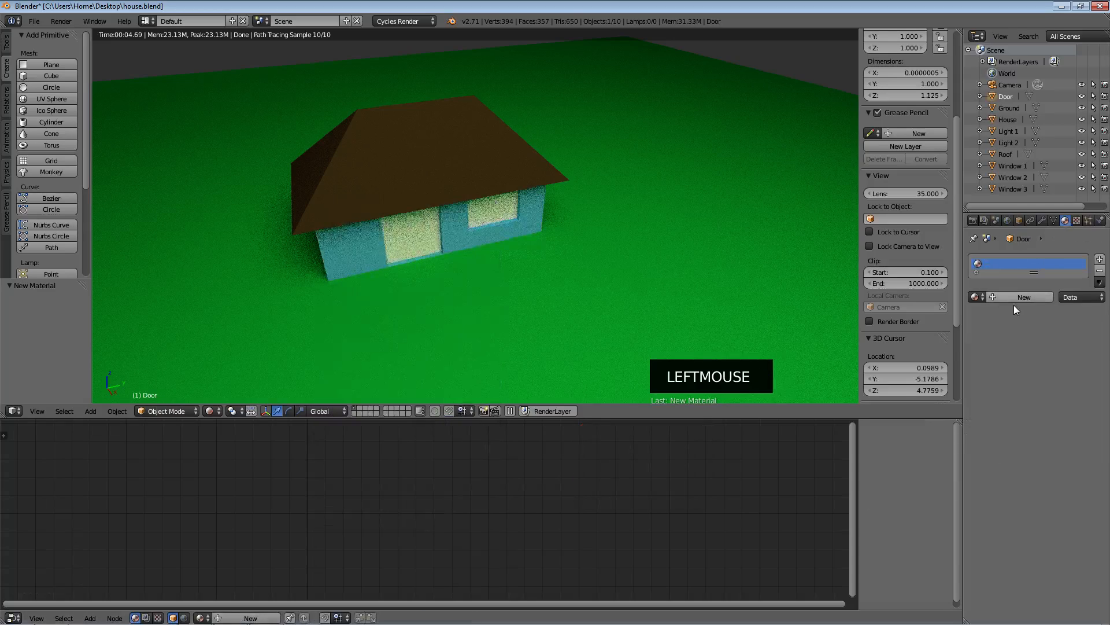
Create a new Diffuse BSDF material for the Door, rearrange its nodes, and color it deep blue.
{"action": "left_click", "coordinate": [1012, 302]}
{"action": "left_click", "coordinate": [1008, 300]}
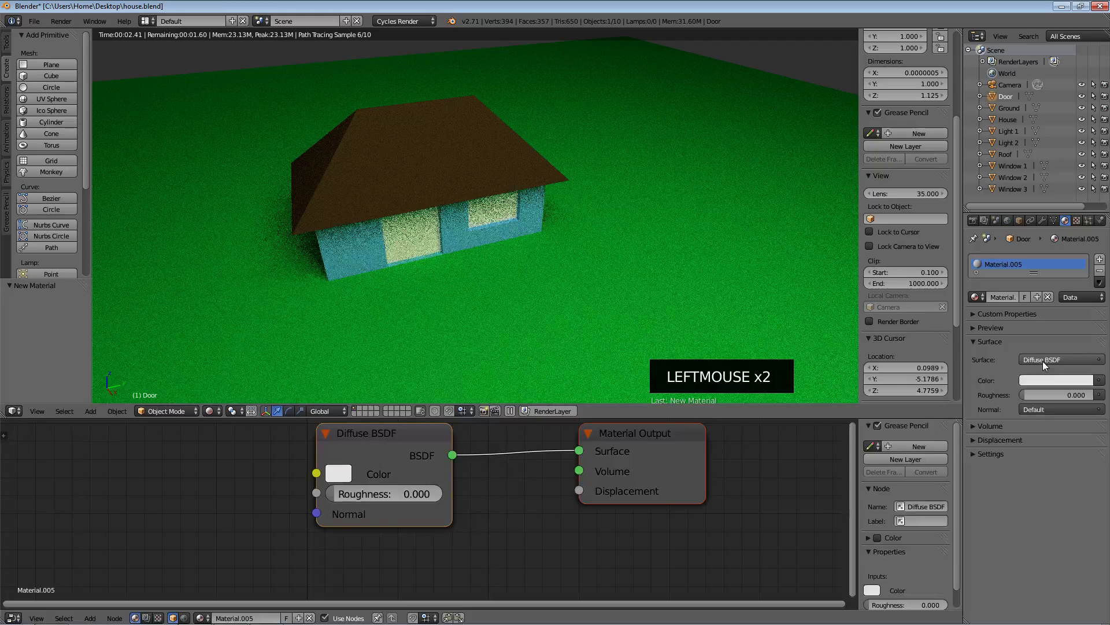
{"action": "left_click_drag", "start_coordinate": [620, 429], "coordinate": [524, 440]}
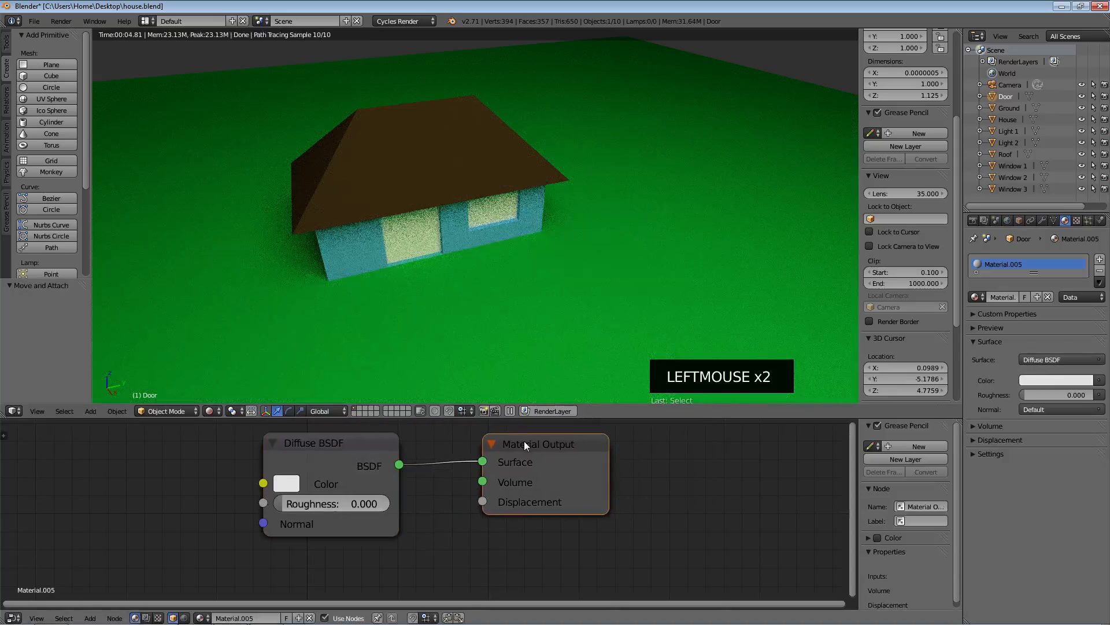
{"action": "left_click", "coordinate": [298, 485]}
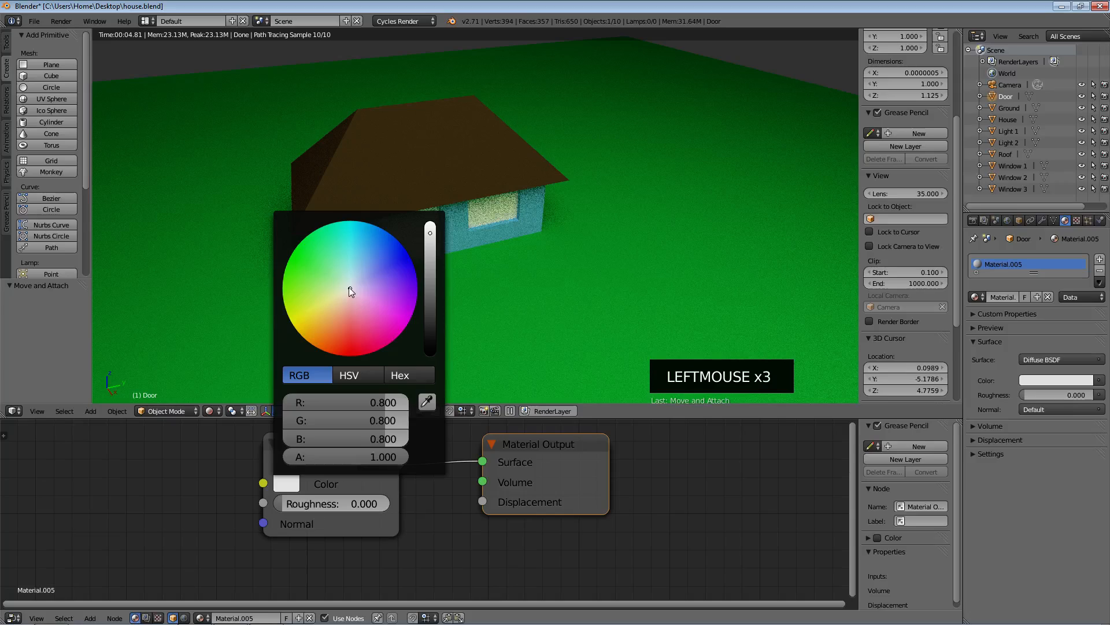
{"action": "left_click_drag", "start_coordinate": [349, 288], "coordinate": [352, 285]}
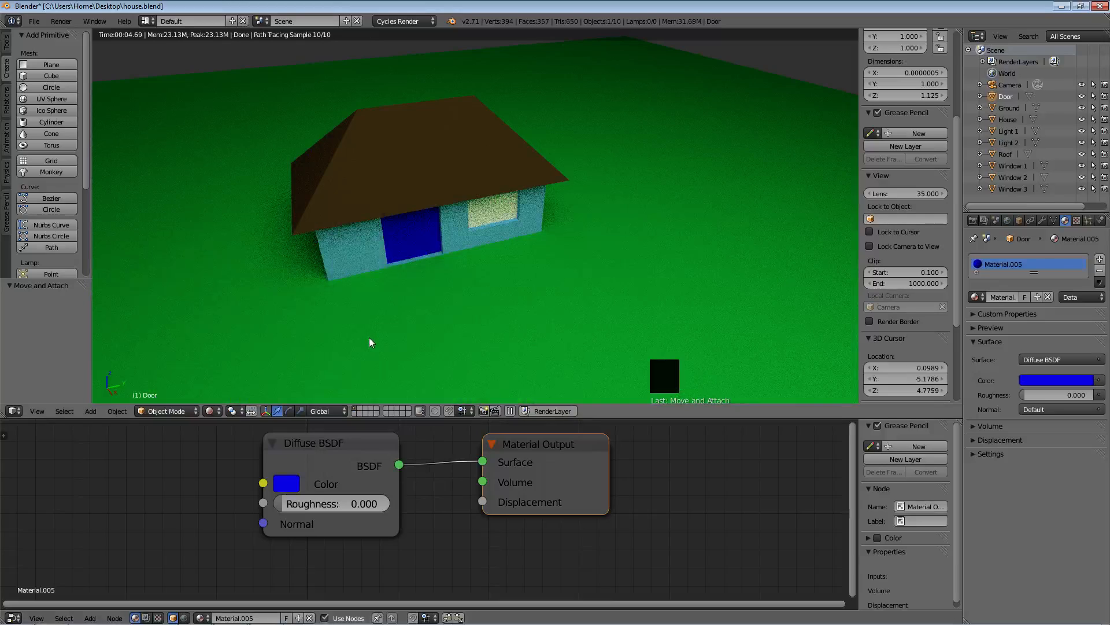
Create a new Glass BSDF material for Window 1 with Beckmann distribution and roughness 0.017, and reposition its Material Output node.
{"action": "left_click", "coordinate": [1013, 166]}
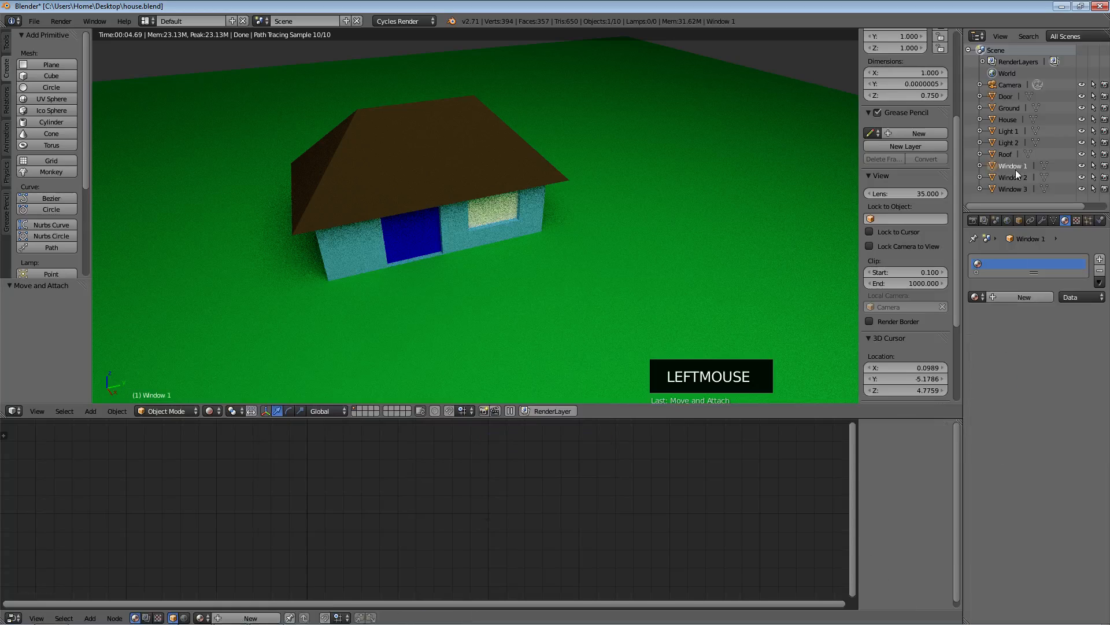
{"action": "left_click", "coordinate": [1024, 299]}
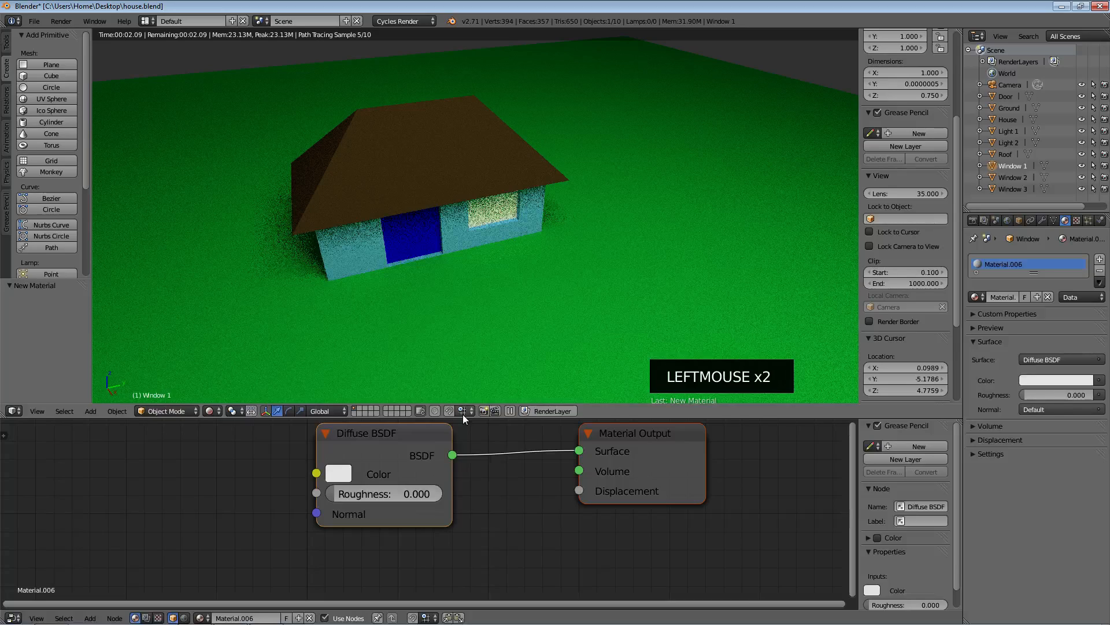
{"action": "left_click", "coordinate": [1048, 297]}
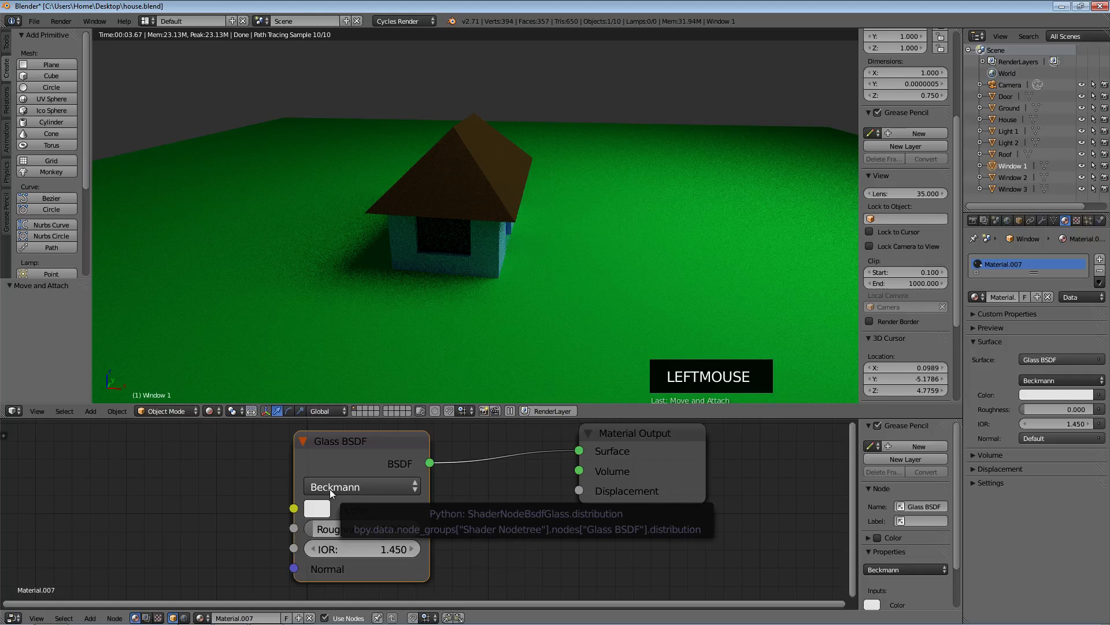
{"action": "left_click", "coordinate": [331, 491]}
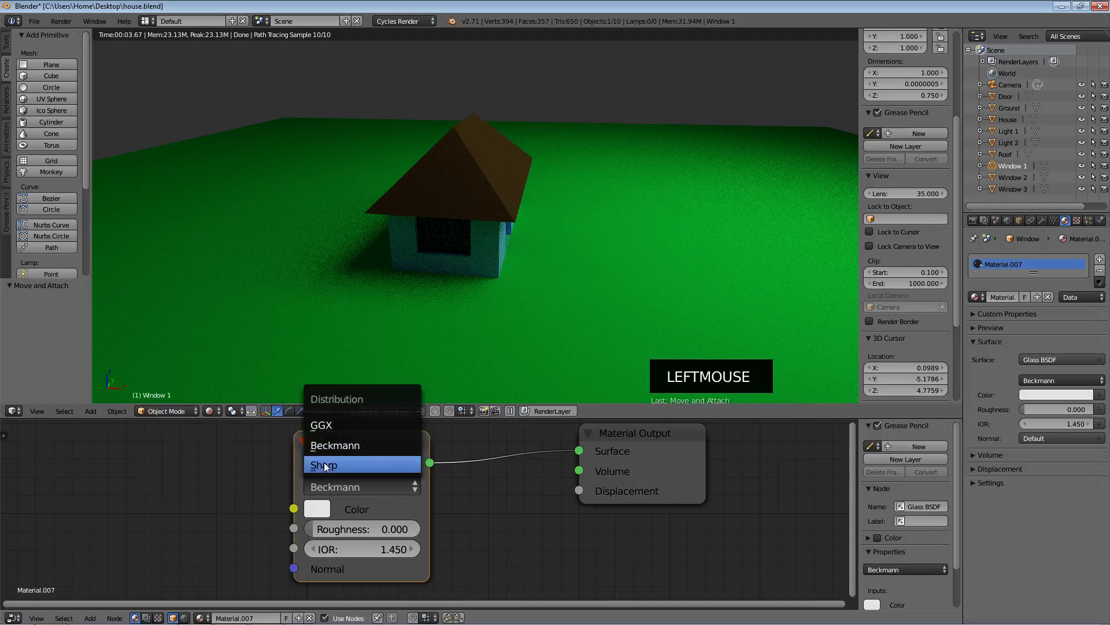
{"action": "left_click", "coordinate": [331, 443]}
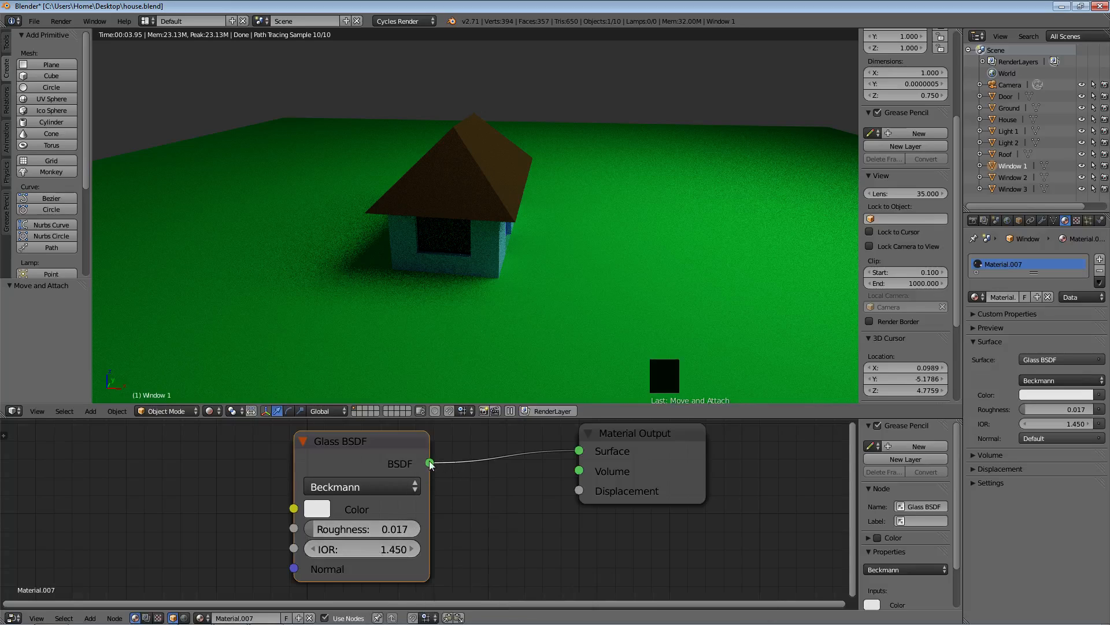
{"action": "middle_click_drag", "start_coordinate": [551, 290], "coordinate": [555, 291]}
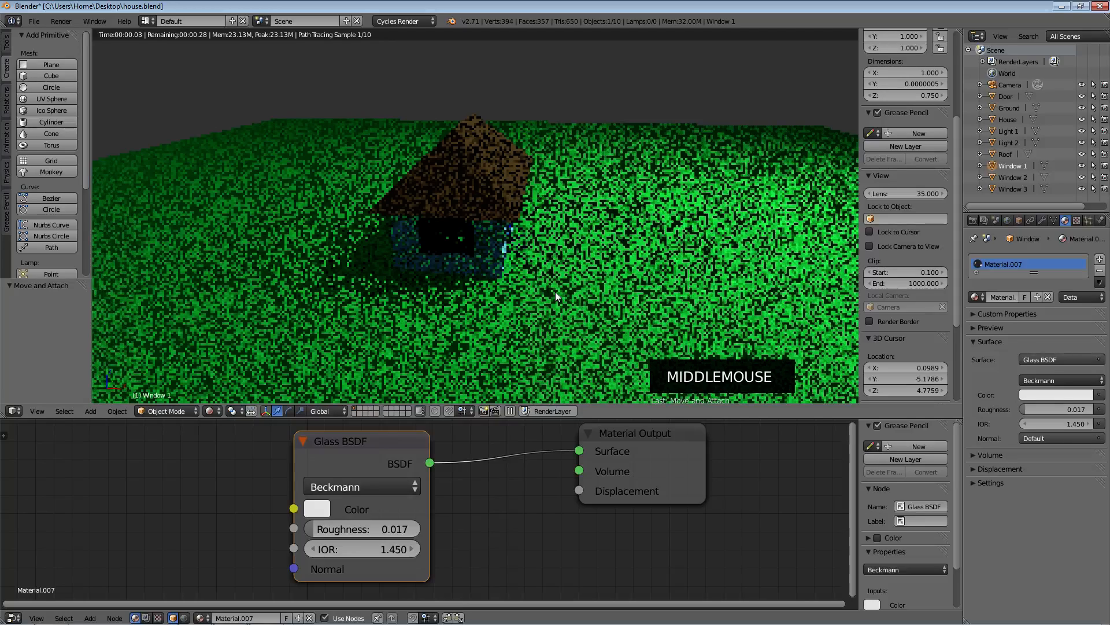
{"action": "left_click_drag", "start_coordinate": [662, 428], "coordinate": [668, 436]}
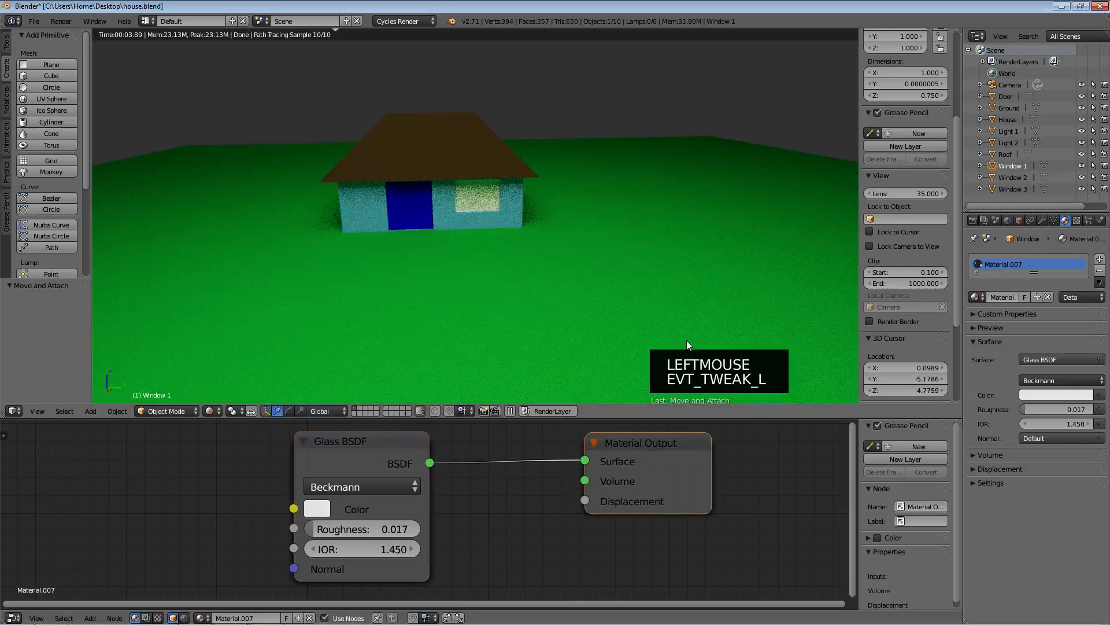
Create a new material for Window 2 and change its surface shader to Glass BSDF.
{"action": "left_click", "coordinate": [1013, 178]}
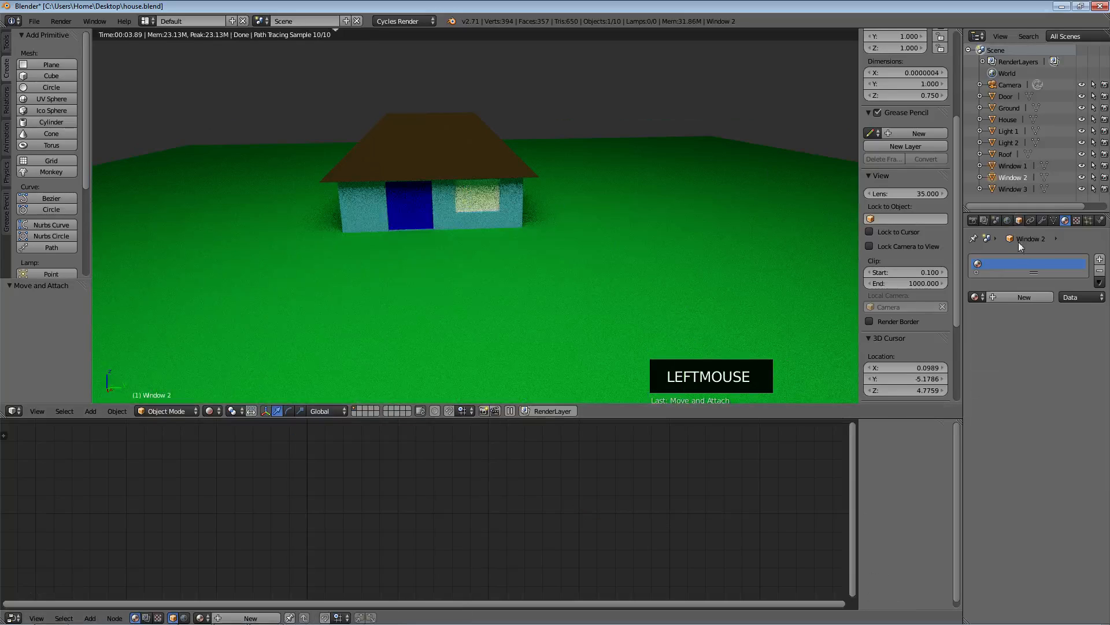
{"action": "left_click", "coordinate": [1016, 297]}
{"action": "left_click", "coordinate": [1046, 360]}
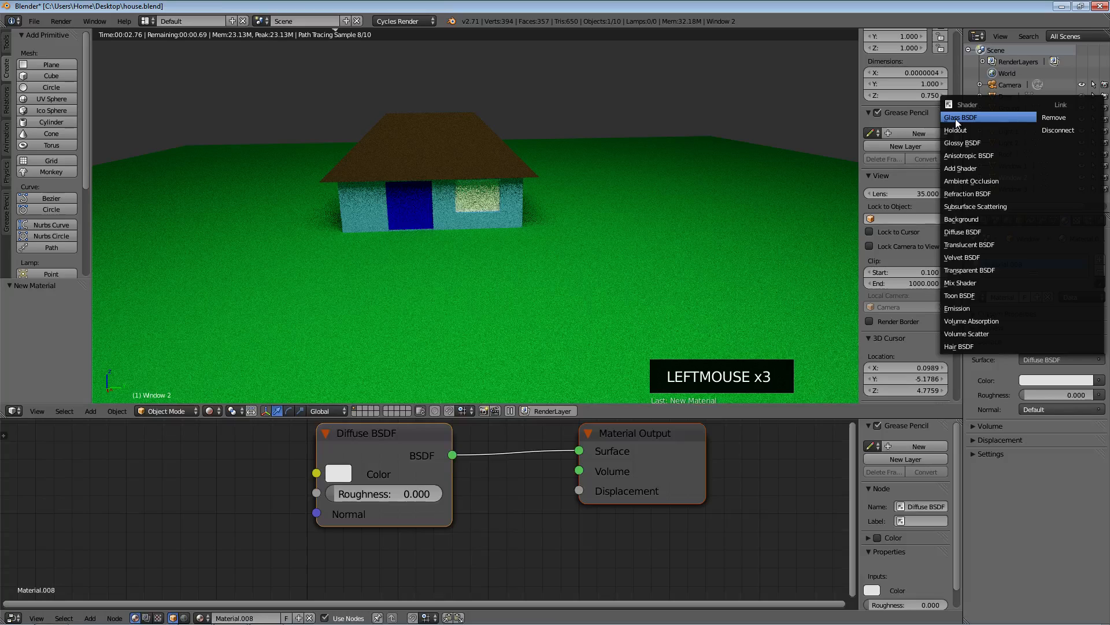
{"action": "left_click", "coordinate": [955, 120]}
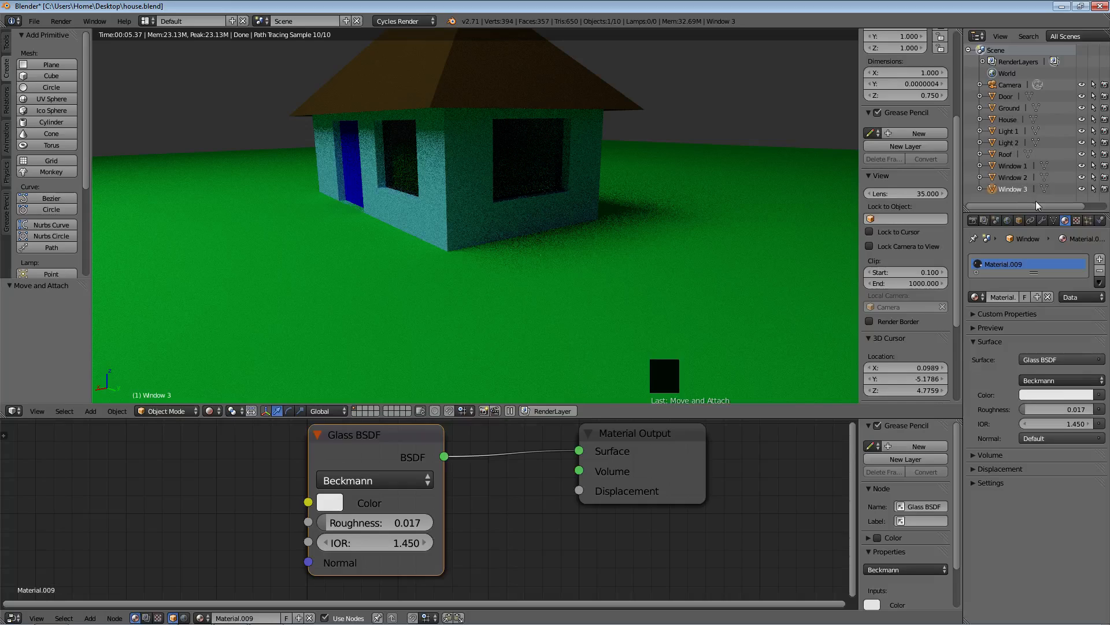
Move the Material Output node of the Window 3 glass material farther from its Glass BSDF node.
{"action": "left_click", "coordinate": [1065, 221]}
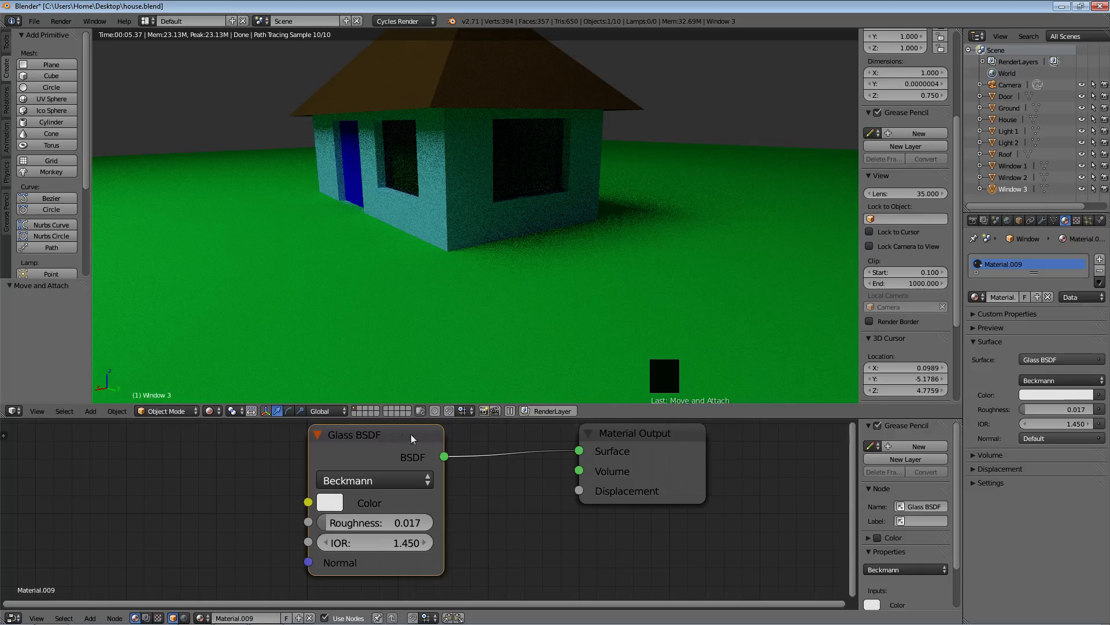
{"action": "left_click_drag", "start_coordinate": [602, 433], "coordinate": [623, 439]}
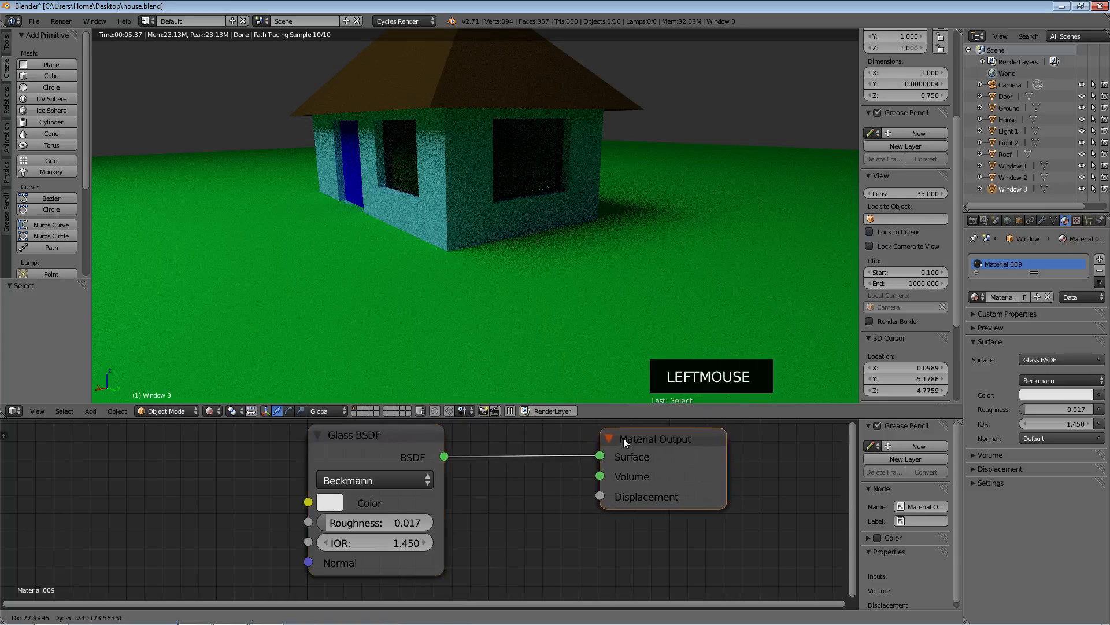
{"action": "scroll", "coordinate": [398, 304], "scroll_direction": "down", "scroll_amount": 2}
{"action": "middle_click_drag", "start_coordinate": [398, 305], "coordinate": [389, 284]}
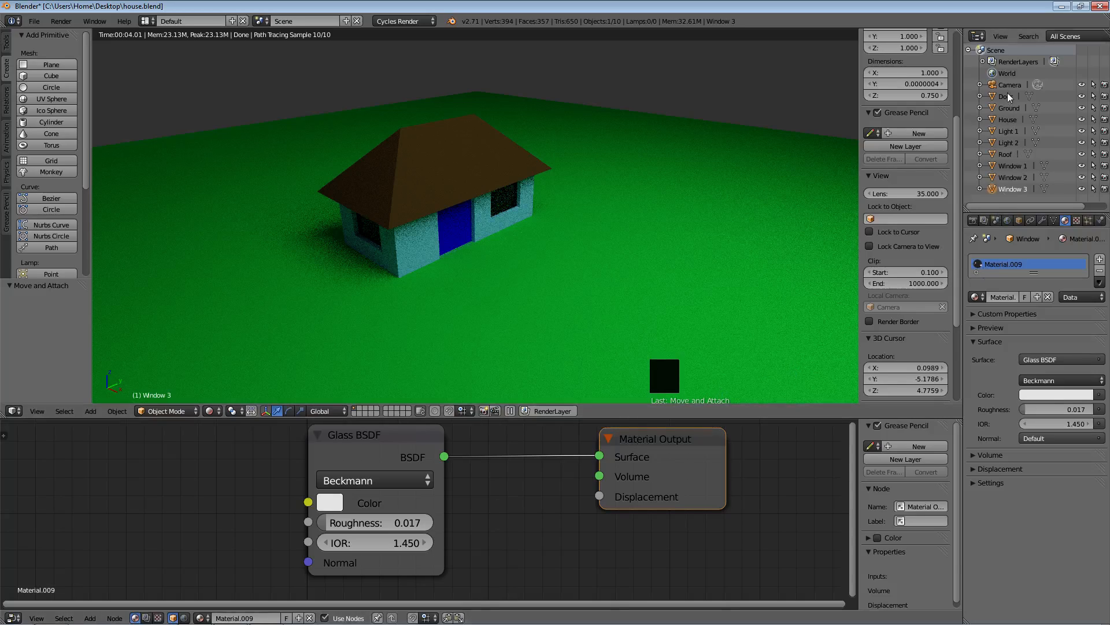
Spread out the Roof material's nodes, enlarge the node editor, and cut the link between Diffuse BSDF and Material Output.
{"action": "left_click", "coordinate": [1005, 154]}
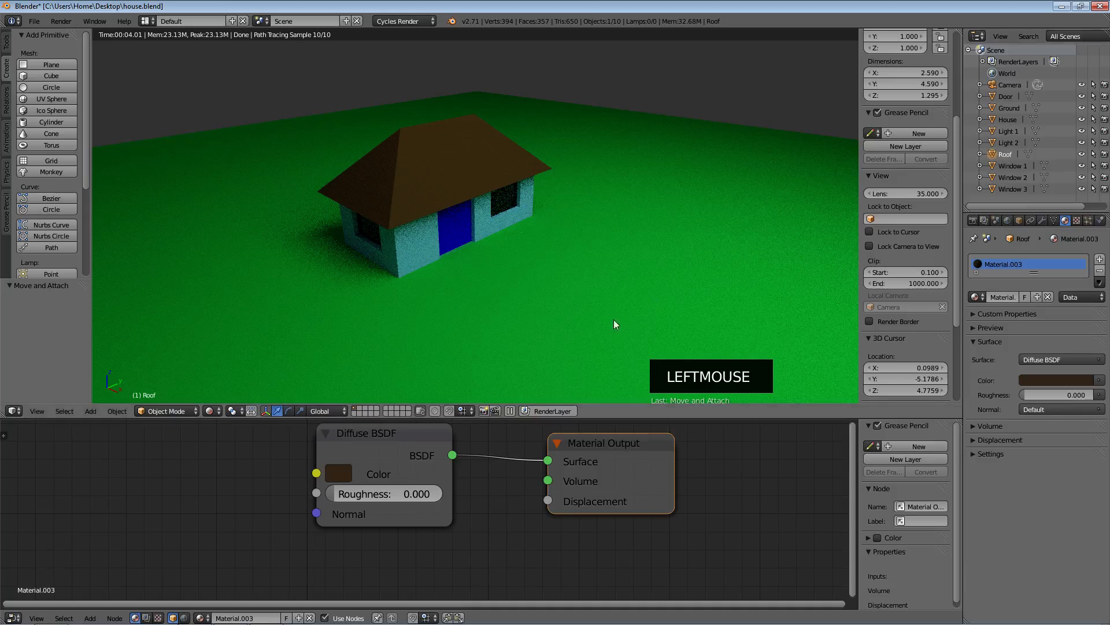
{"action": "left_click_drag", "start_coordinate": [605, 443], "coordinate": [652, 454]}
{"action": "left_click_drag", "start_coordinate": [411, 433], "coordinate": [356, 435]}
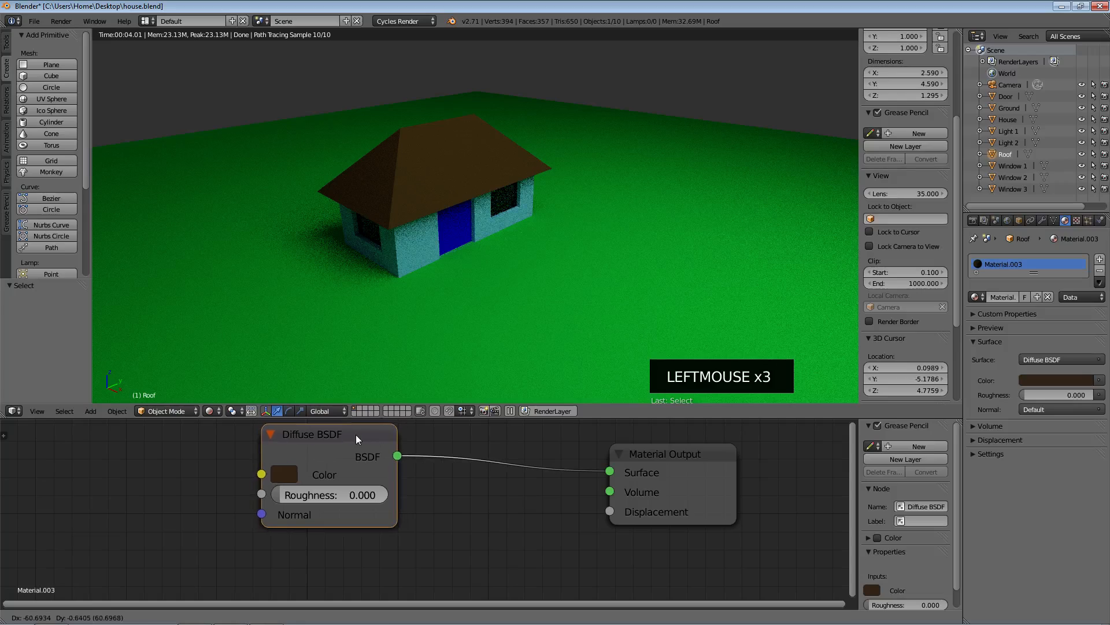
{"action": "left_click_drag", "start_coordinate": [478, 419], "coordinate": [475, 365]}
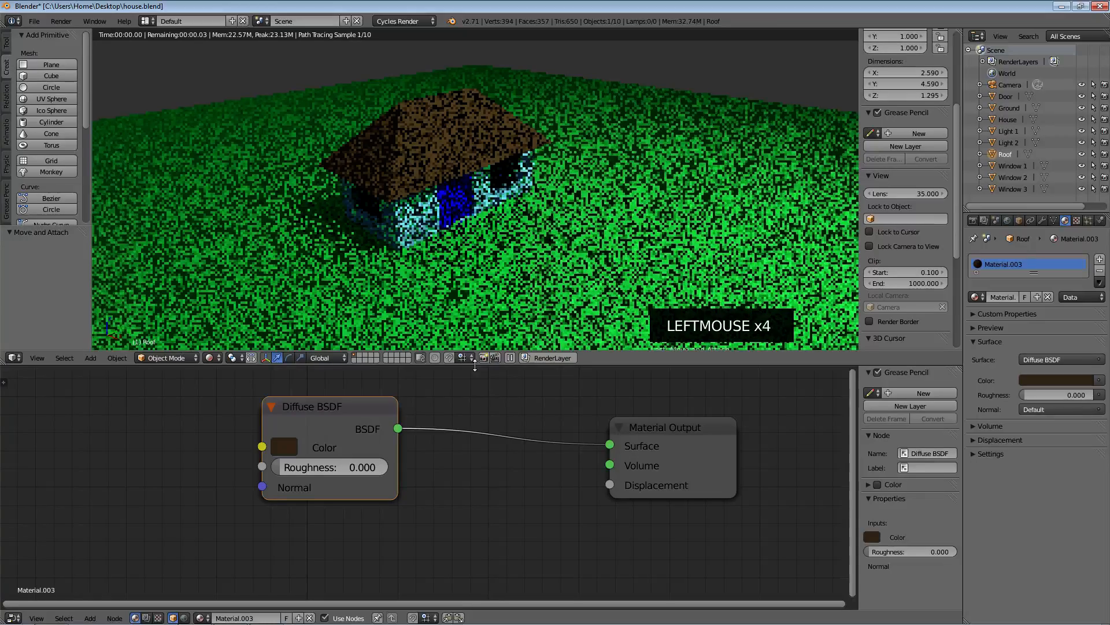
{"action": "left_click_drag", "start_coordinate": [515, 396], "coordinate": [484, 472], "text": "ctrl"}
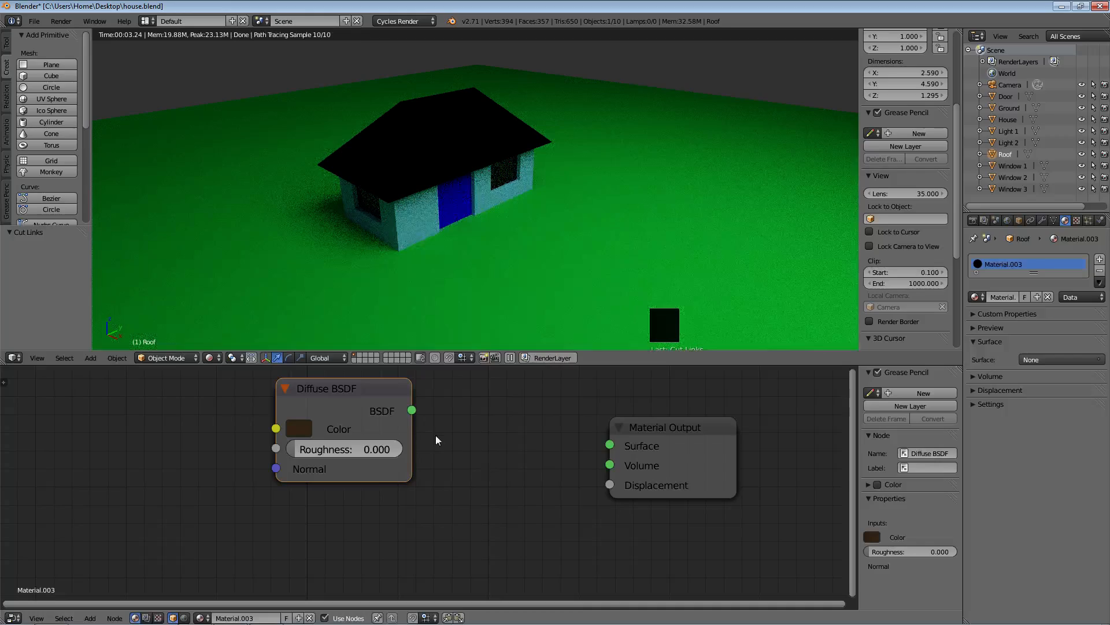
Add a Glossy BSDF node to the roof material and place it directly below the Diffuse BSDF node.
{"action": "key", "text": "shift+a"}
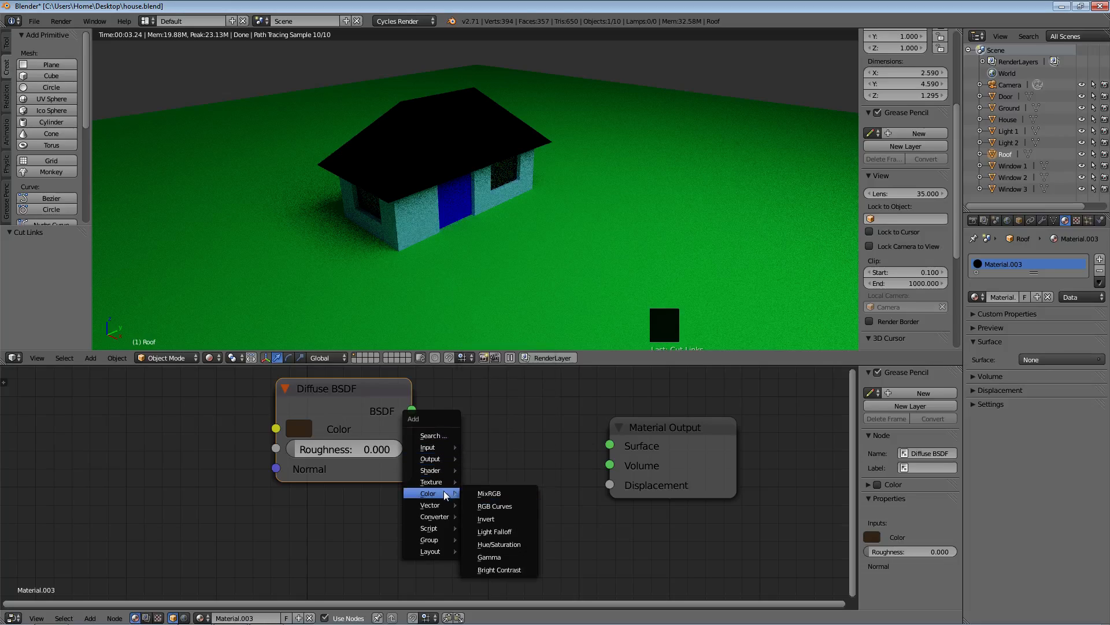
{"action": "mouse_move", "coordinate": [439, 498]}
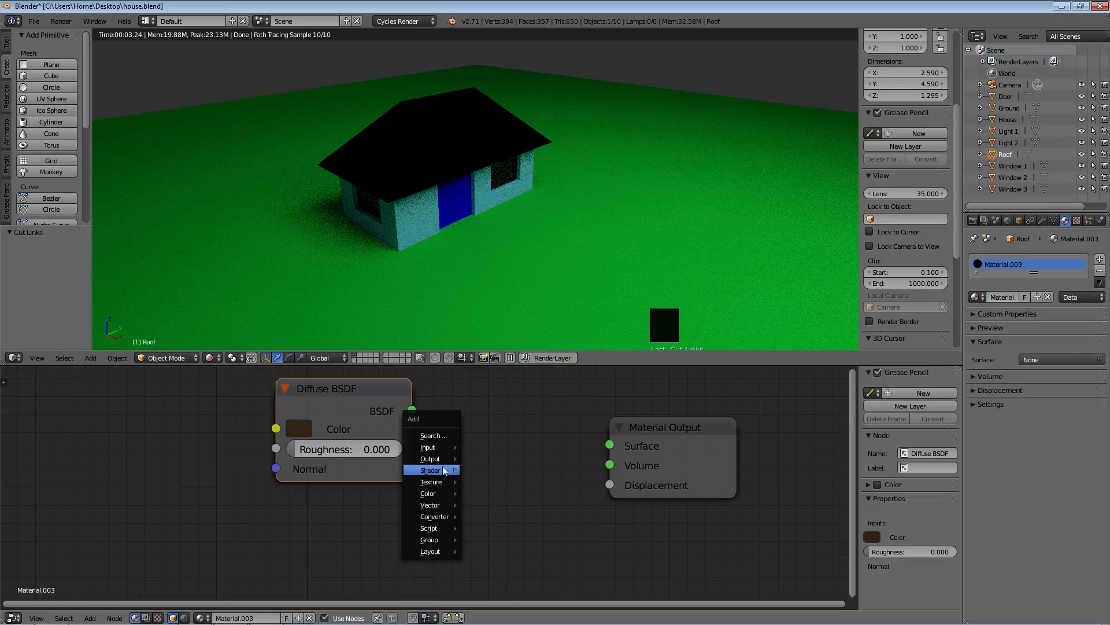
{"action": "mouse_move", "coordinate": [444, 472]}
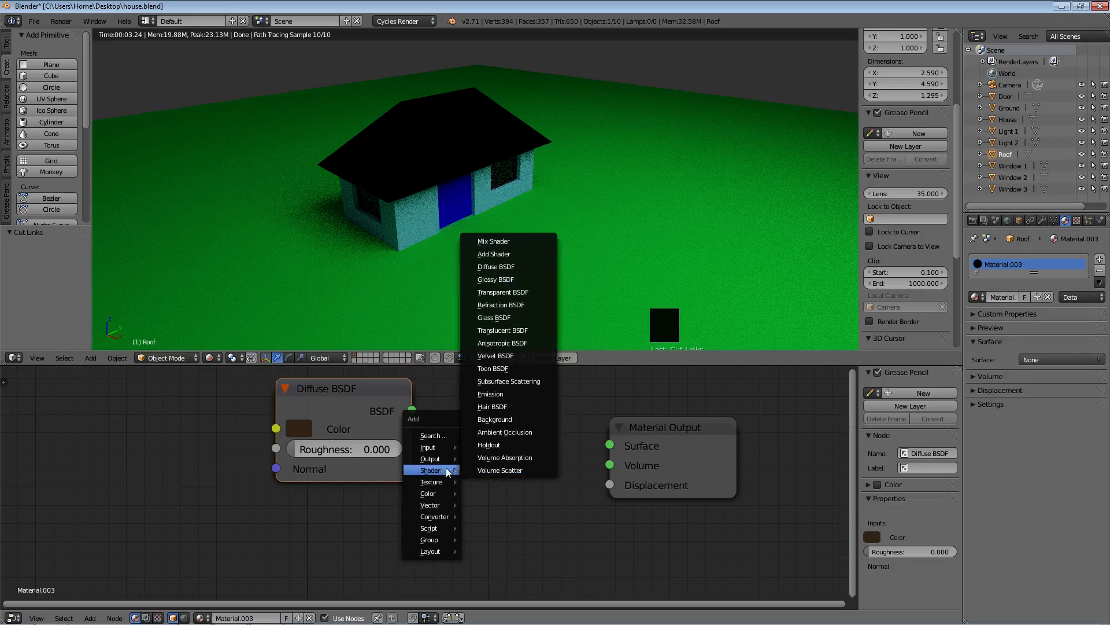
{"action": "left_click", "coordinate": [500, 281]}
{"action": "left_click", "coordinate": [282, 493]}
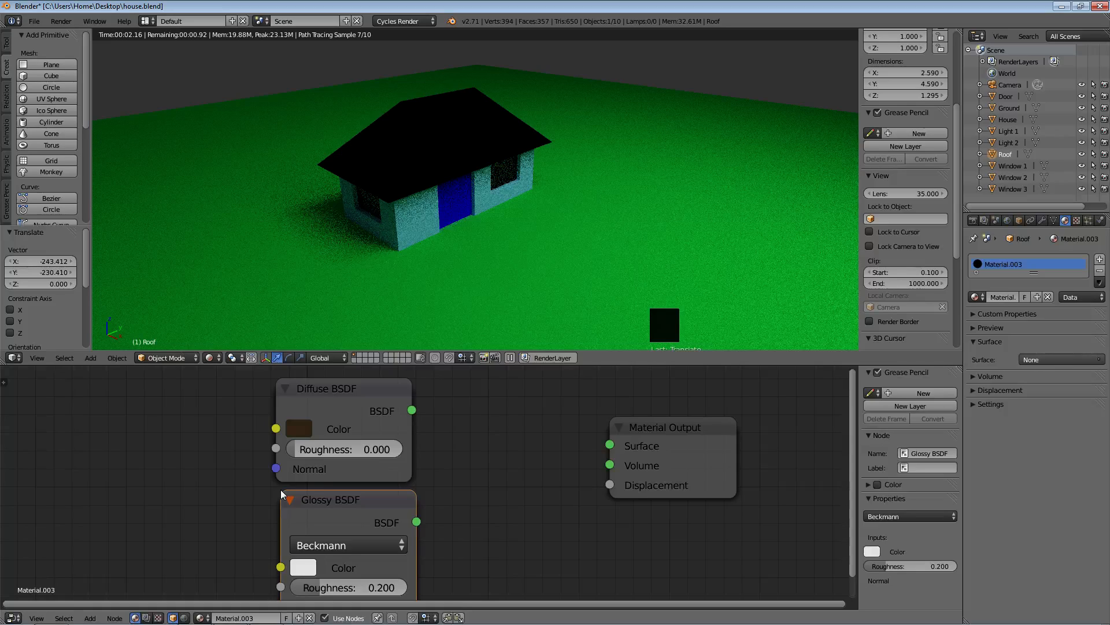
{"action": "scroll", "coordinate": [372, 475], "scroll_direction": "down", "scroll_amount": 2}
{"action": "left_click_drag", "start_coordinate": [371, 474], "coordinate": [372, 443]}
{"action": "left_click_drag", "start_coordinate": [370, 495], "coordinate": [363, 483]}
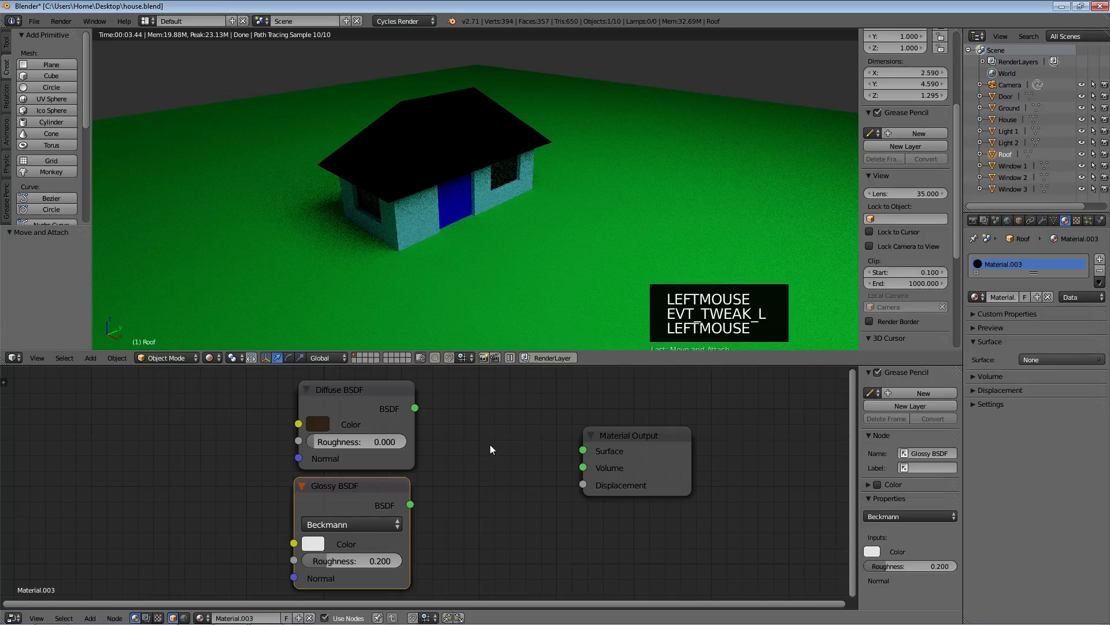
Try to add a Mix Shader node between the roof's shader nodes and the Material Output.
{"action": "key", "text": "shift+a"}
{"action": "mouse_move", "coordinate": [489, 445]}
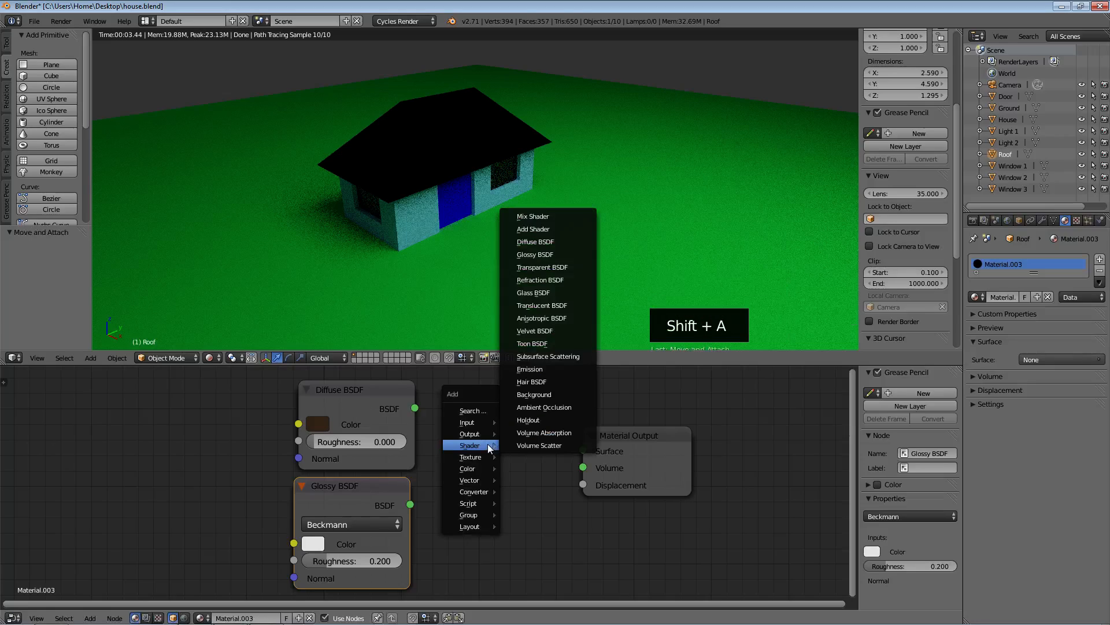
{"action": "mouse_move", "coordinate": [475, 493]}
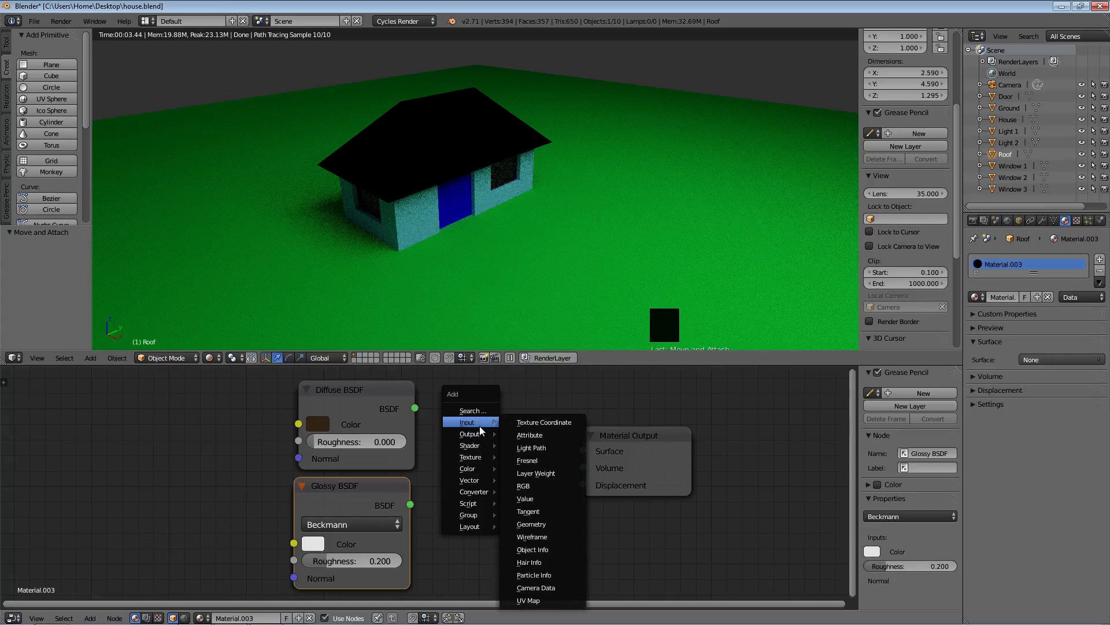
{"action": "mouse_move", "coordinate": [477, 521]}
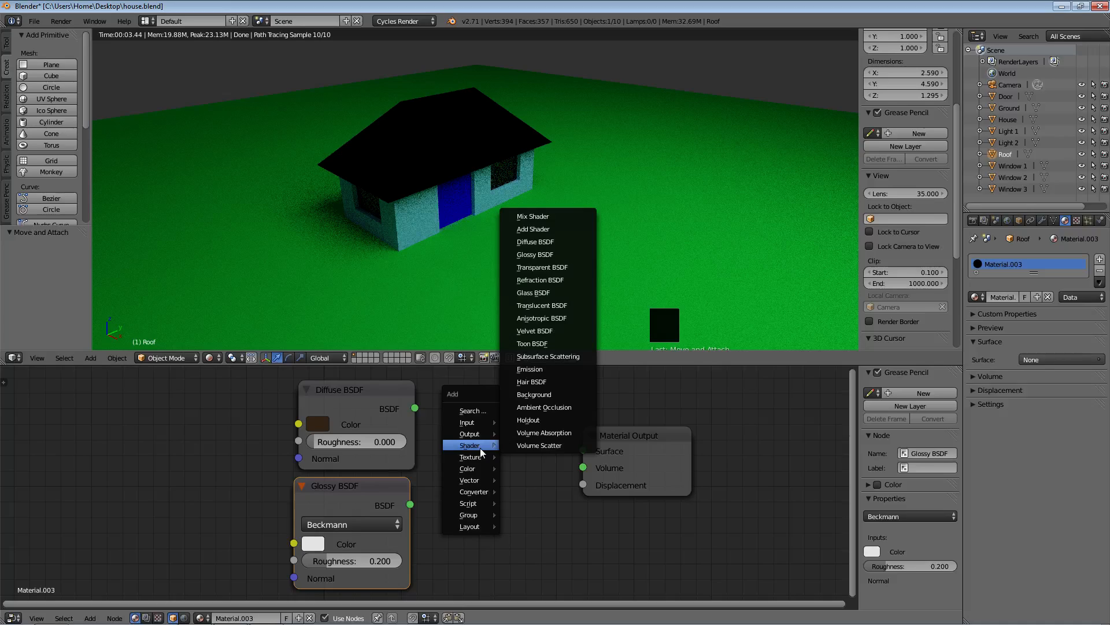
{"action": "left_click", "coordinate": [553, 216]}
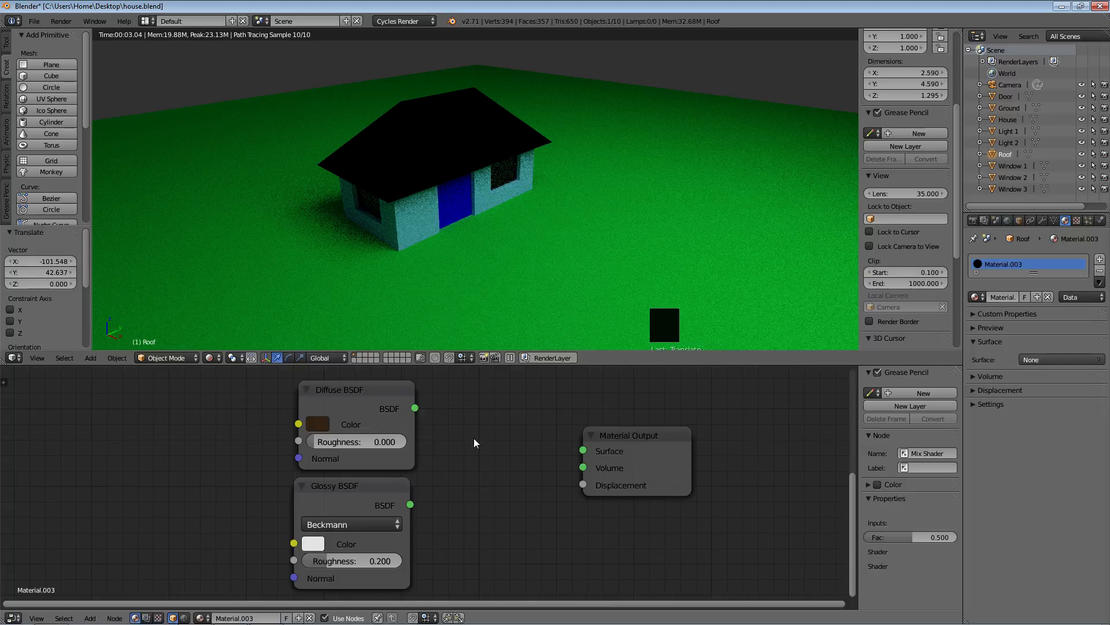
{"action": "scroll", "coordinate": [474, 439], "scroll_direction": "down", "scroll_amount": 7}
{"action": "scroll", "coordinate": [464, 474], "scroll_direction": "up", "scroll_amount": 7}
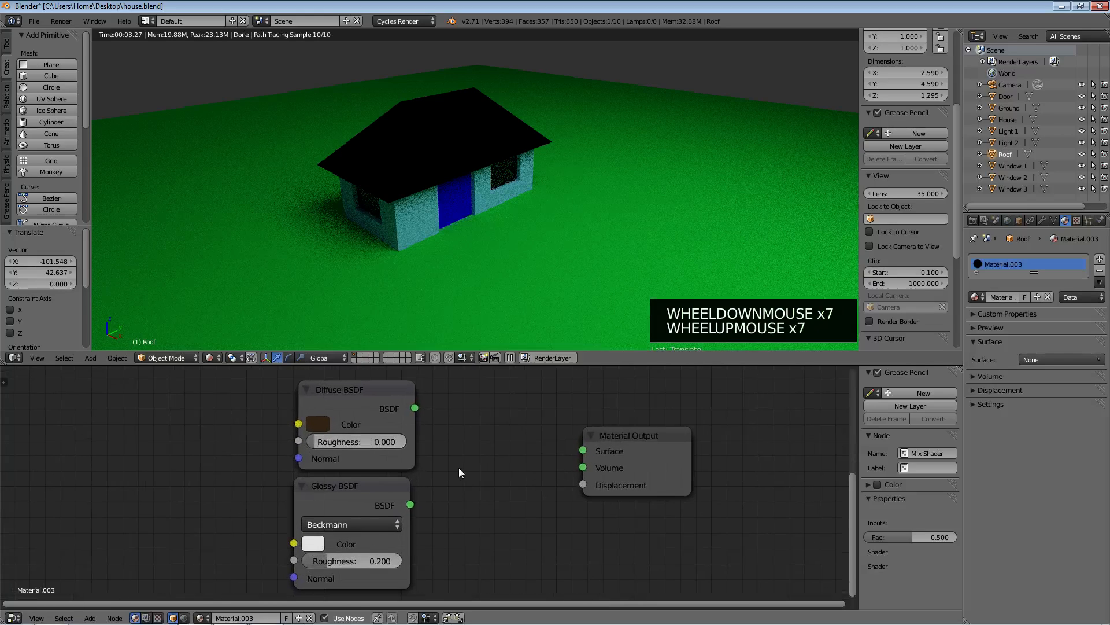
Move the roof's Glossy BSDF, Diffuse BSDF and Material Output nodes to make room between the shaders and the output.
{"action": "left_click_drag", "start_coordinate": [390, 485], "coordinate": [432, 497]}
{"action": "left_click_drag", "start_coordinate": [374, 404], "coordinate": [416, 401]}
{"action": "left_click_drag", "start_coordinate": [637, 447], "coordinate": [708, 449]}
{"action": "left_click", "coordinate": [524, 475]}
Add a Mix Shader node and arrange it between the roof's two BSDF nodes and the Material Output.
{"action": "key", "text": "shift+a"}
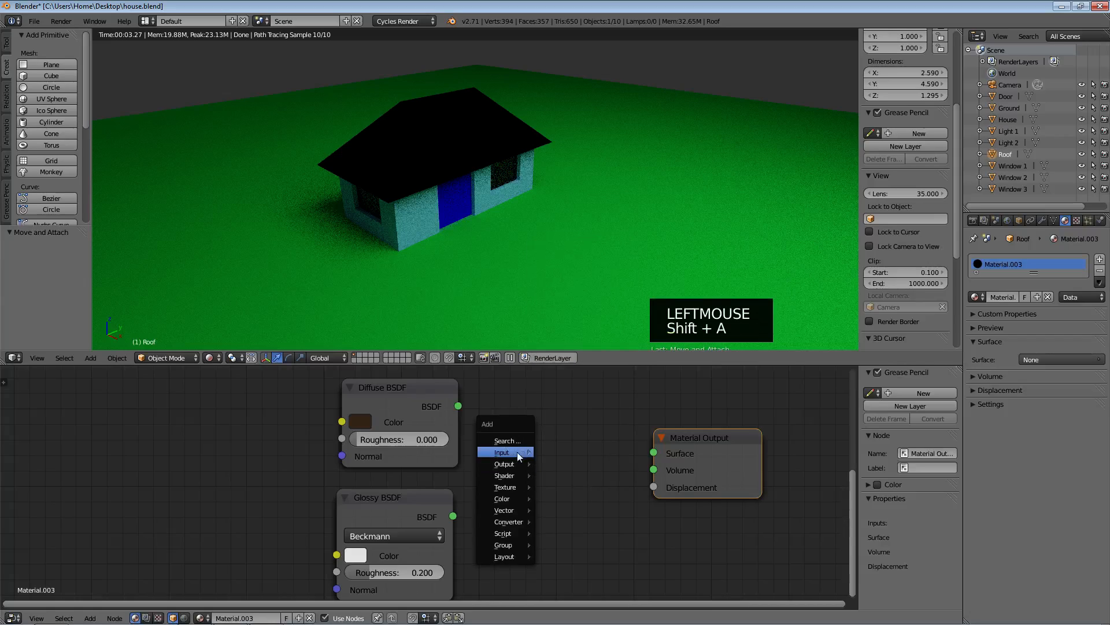
{"action": "mouse_move", "coordinate": [515, 474]}
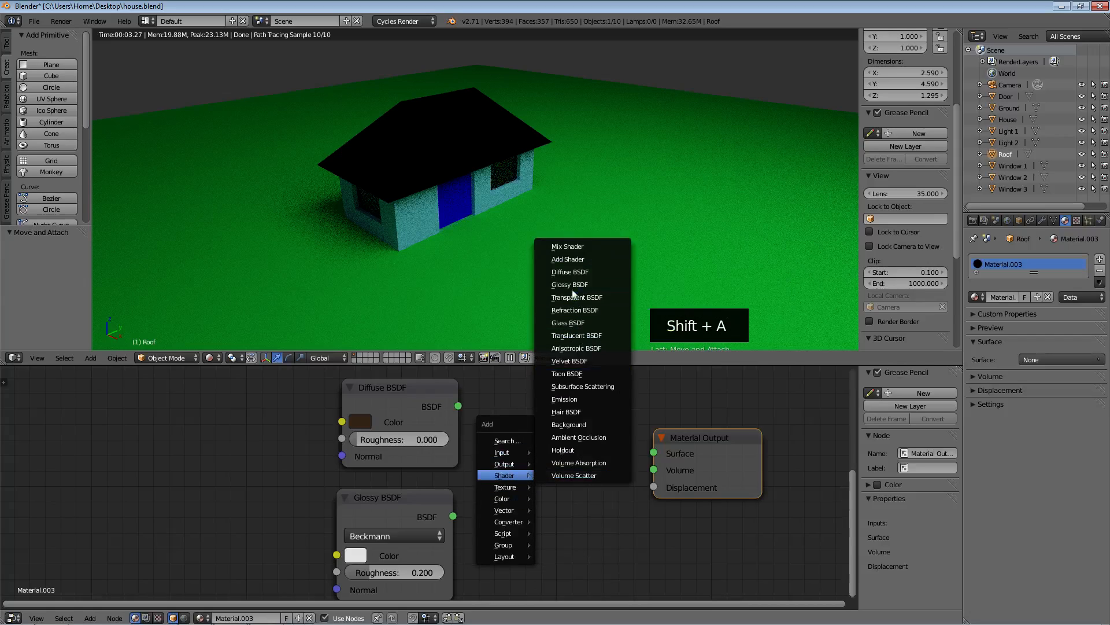
{"action": "left_click", "coordinate": [571, 250]}
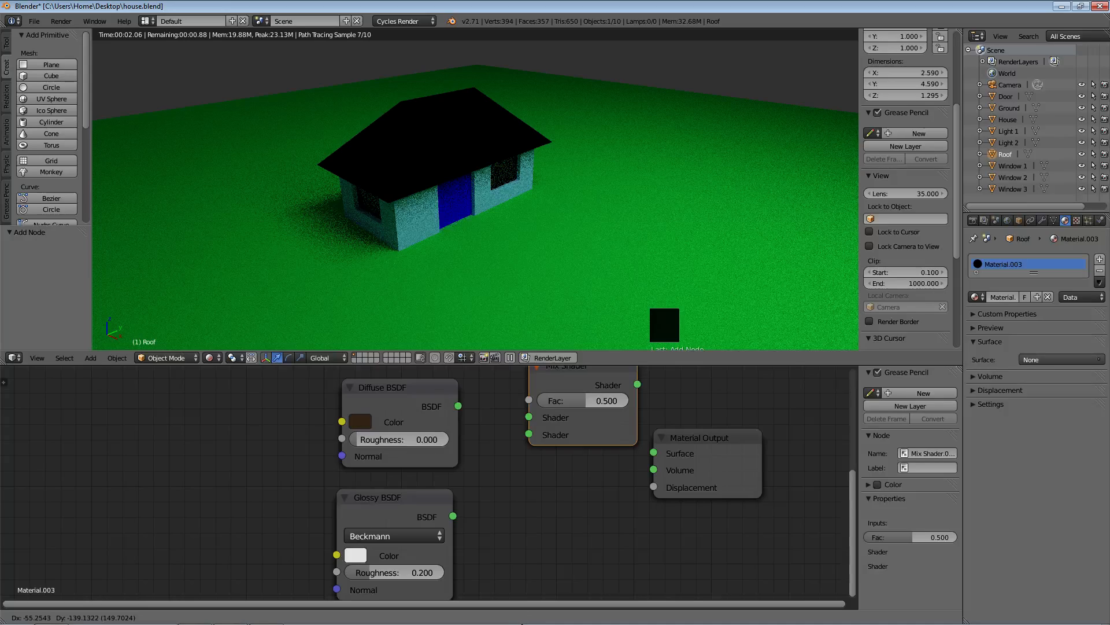
{"action": "left_click", "coordinate": [501, 414]}
{"action": "left_click_drag", "start_coordinate": [668, 440], "coordinate": [685, 432]}
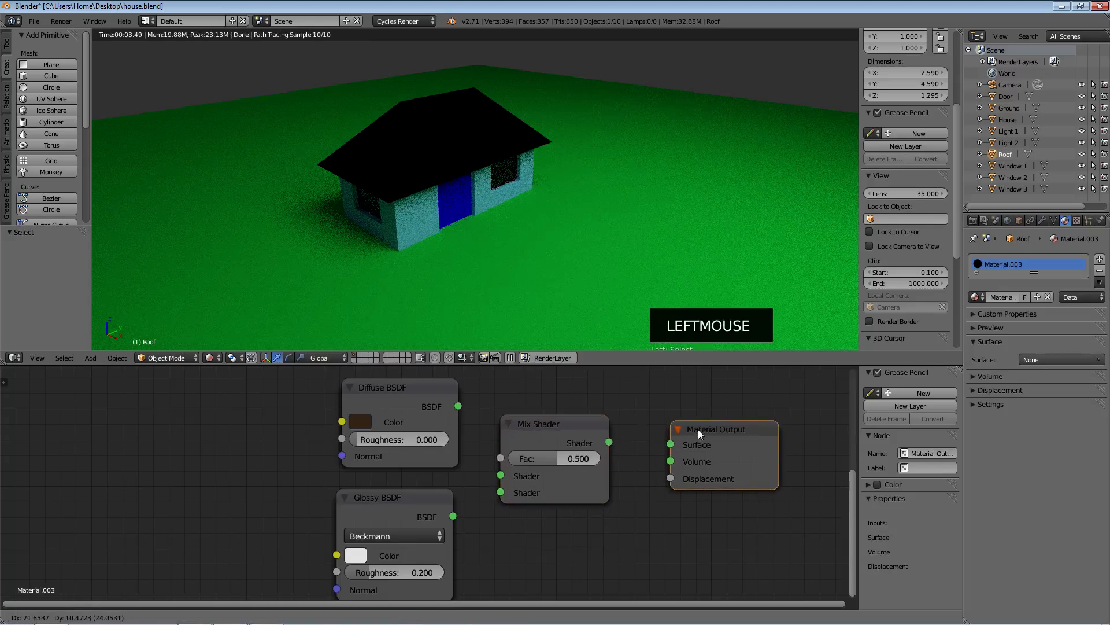
{"action": "left_click_drag", "start_coordinate": [557, 425], "coordinate": [574, 426]}
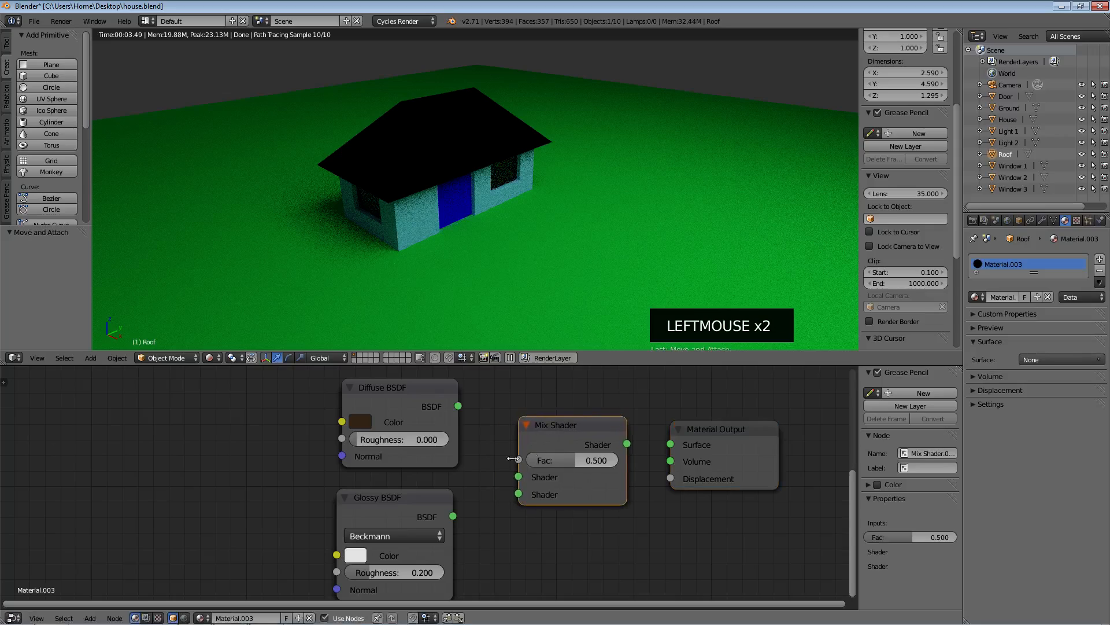
Link Diffuse BSDF and Glossy BSDF to the Mix Shader's two shader inputs, and its output to the Material Output surface.
{"action": "left_click_drag", "start_coordinate": [435, 496], "coordinate": [444, 496]}
{"action": "left_click_drag", "start_coordinate": [458, 405], "coordinate": [518, 477]}
{"action": "left_click_drag", "start_coordinate": [462, 515], "coordinate": [475, 507]}
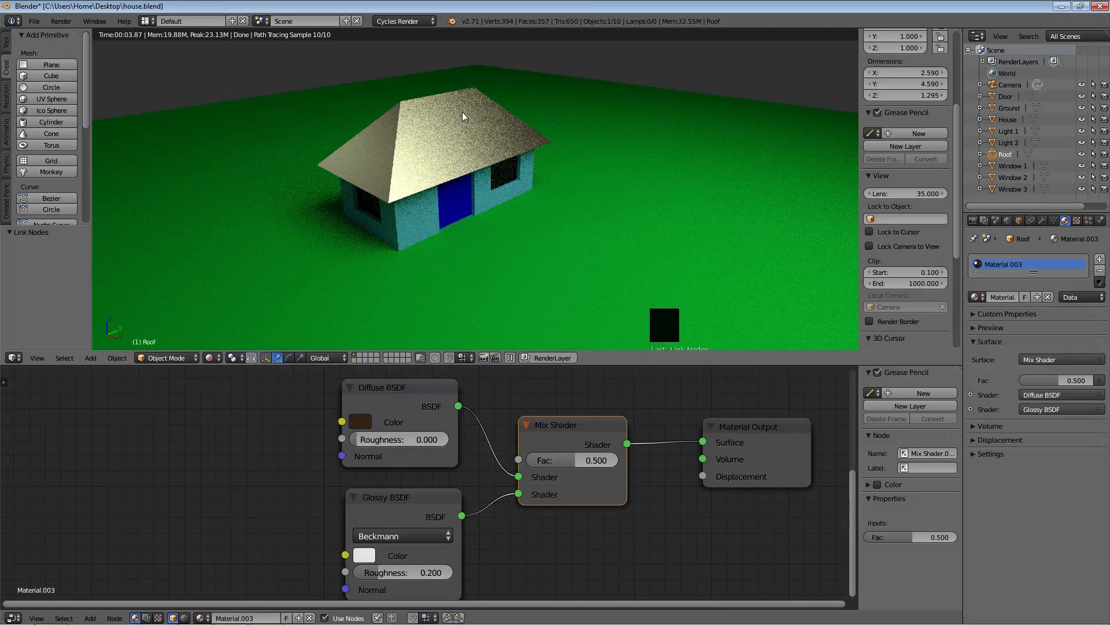
Set the roof's Mix Shader factor to 0.255 and color its Glossy BSDF node dark brown.
{"action": "middle_click_drag", "start_coordinate": [548, 181], "coordinate": [570, 207]}
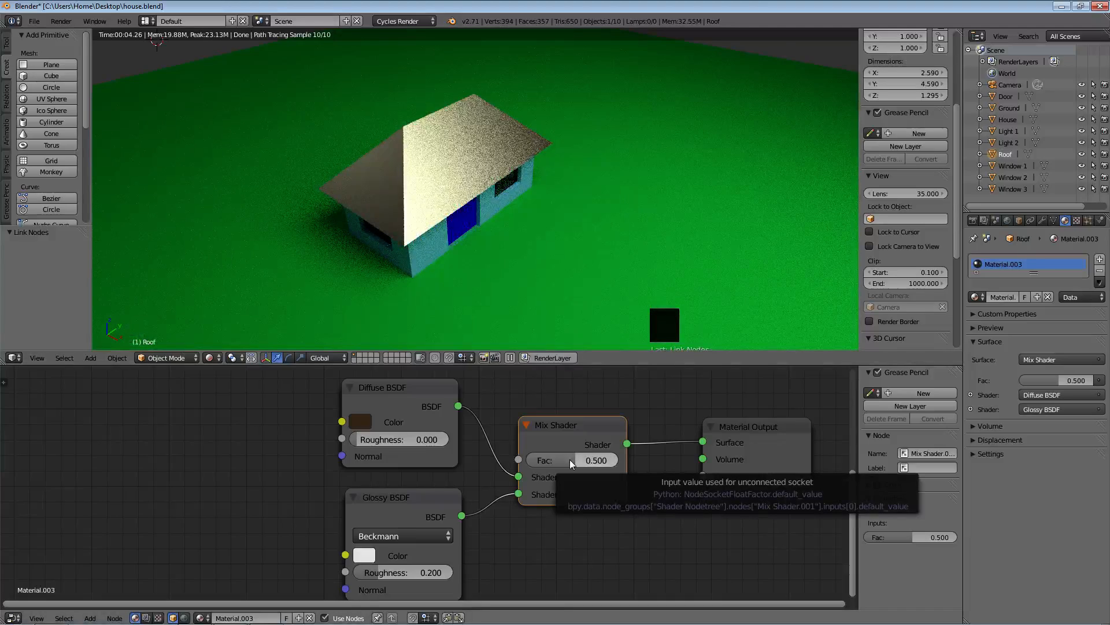
{"action": "left_click_drag", "start_coordinate": [573, 459], "coordinate": [559, 460]}
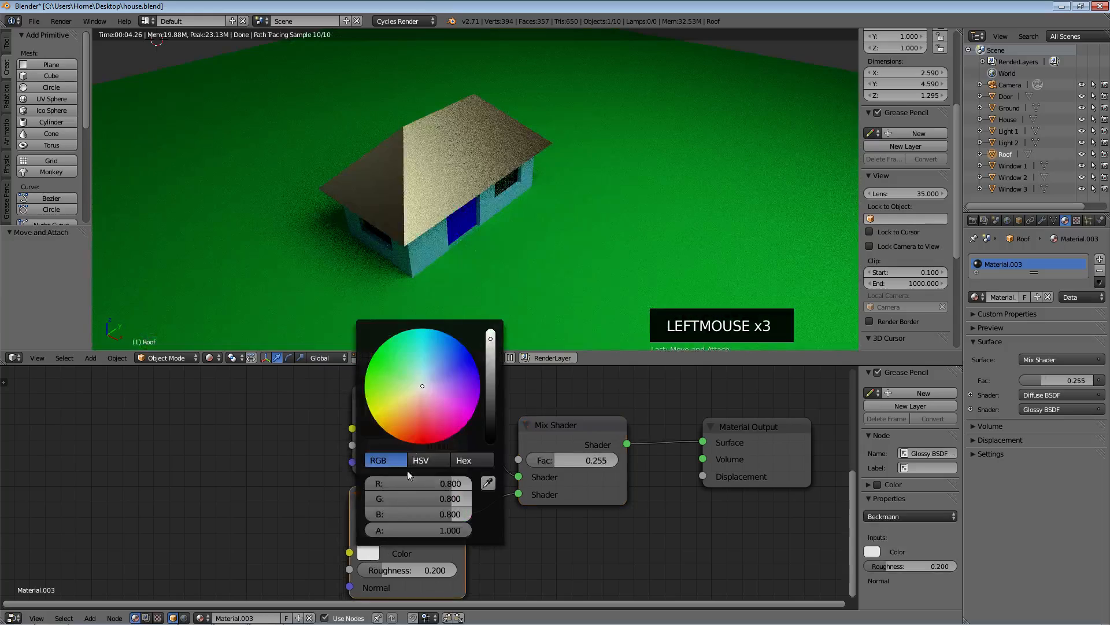
{"action": "left_click_drag", "start_coordinate": [419, 391], "coordinate": [400, 417]}
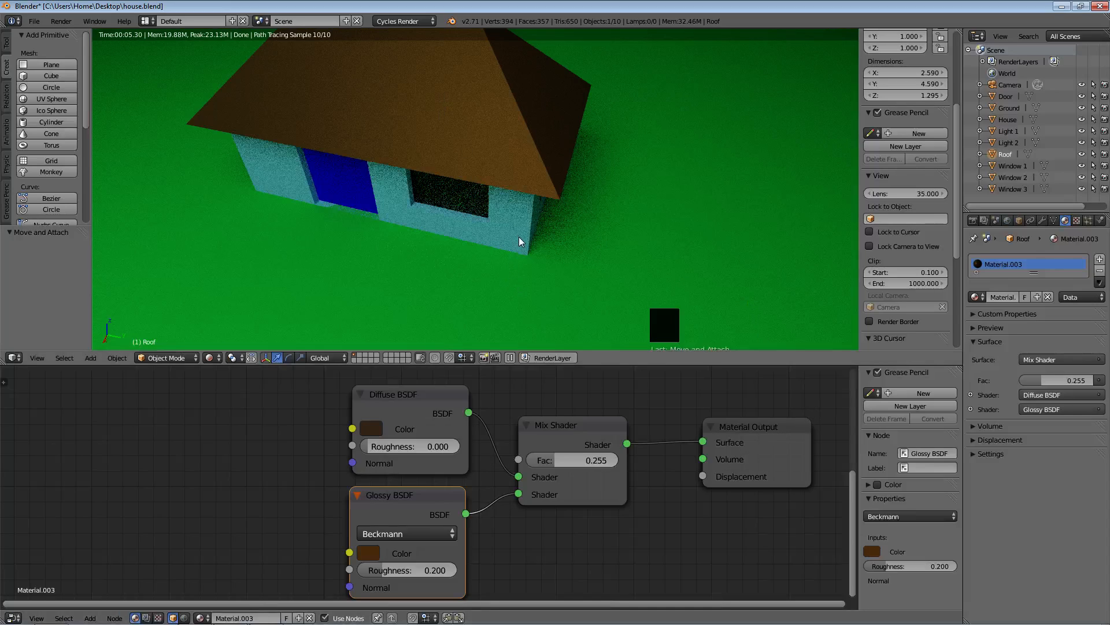
Review the house with its glossy roof from the front, and save the blend file.
{"action": "scroll", "coordinate": [410, 258], "scroll_direction": "down", "scroll_amount": 2}
{"action": "middle_click_drag", "start_coordinate": [410, 259], "coordinate": [410, 241]}
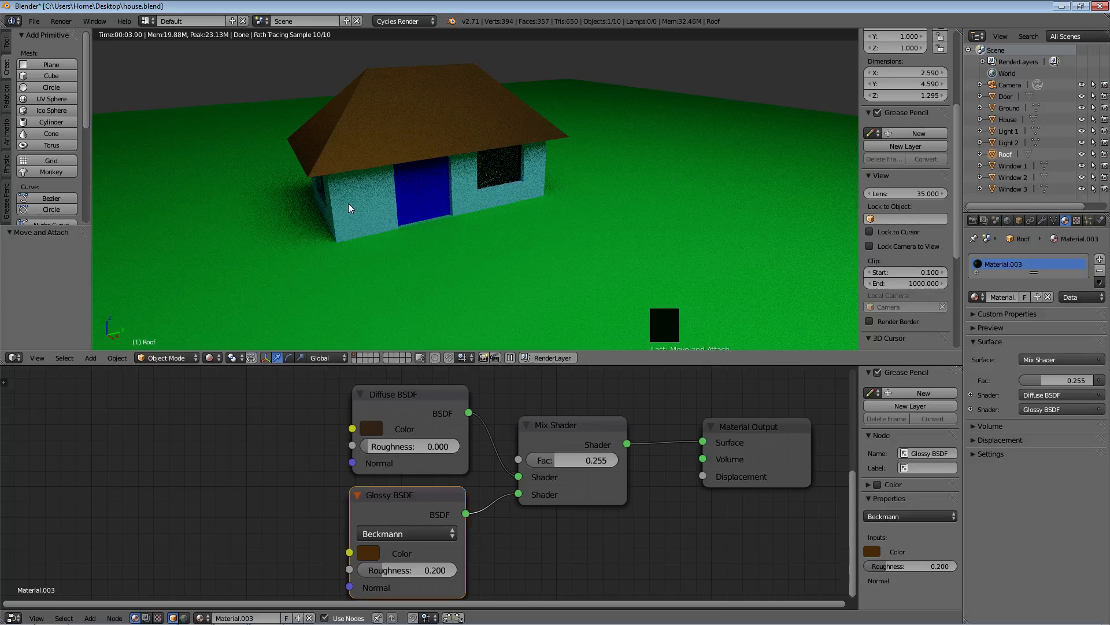
{"action": "scroll", "coordinate": [373, 244], "scroll_direction": "down", "scroll_amount": 1}
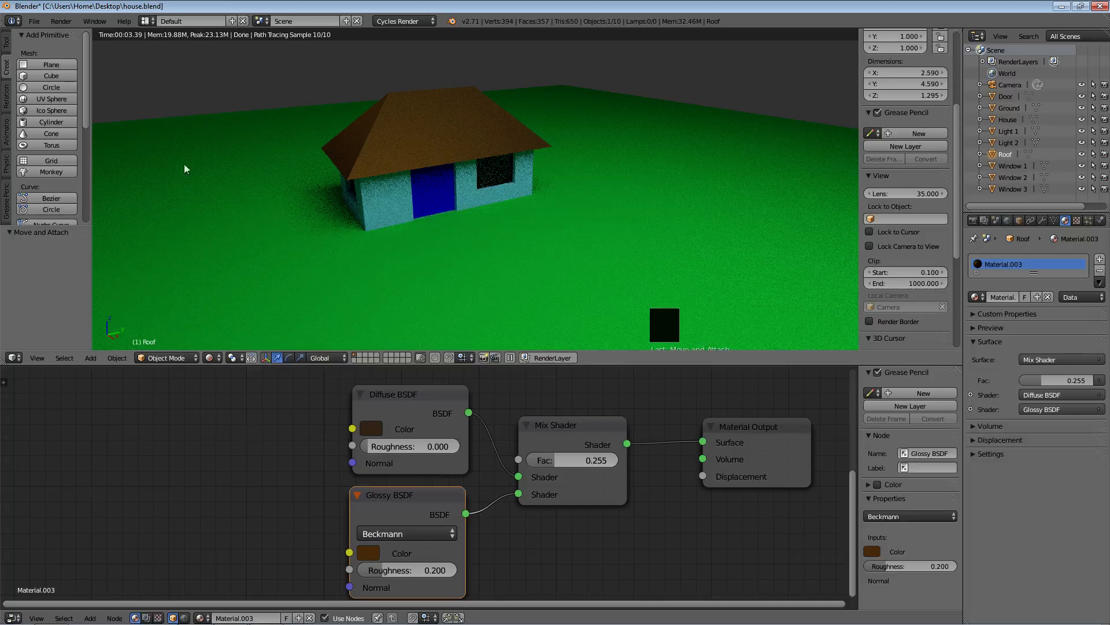
{"action": "left_click", "coordinate": [34, 21]}
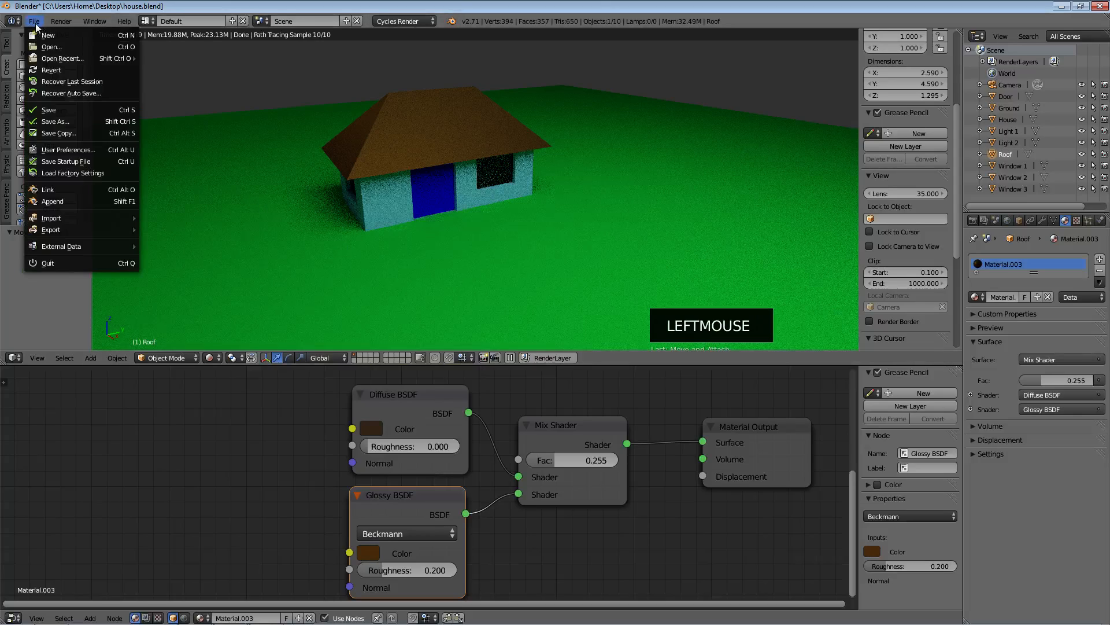
{"action": "left_click", "coordinate": [48, 110]}
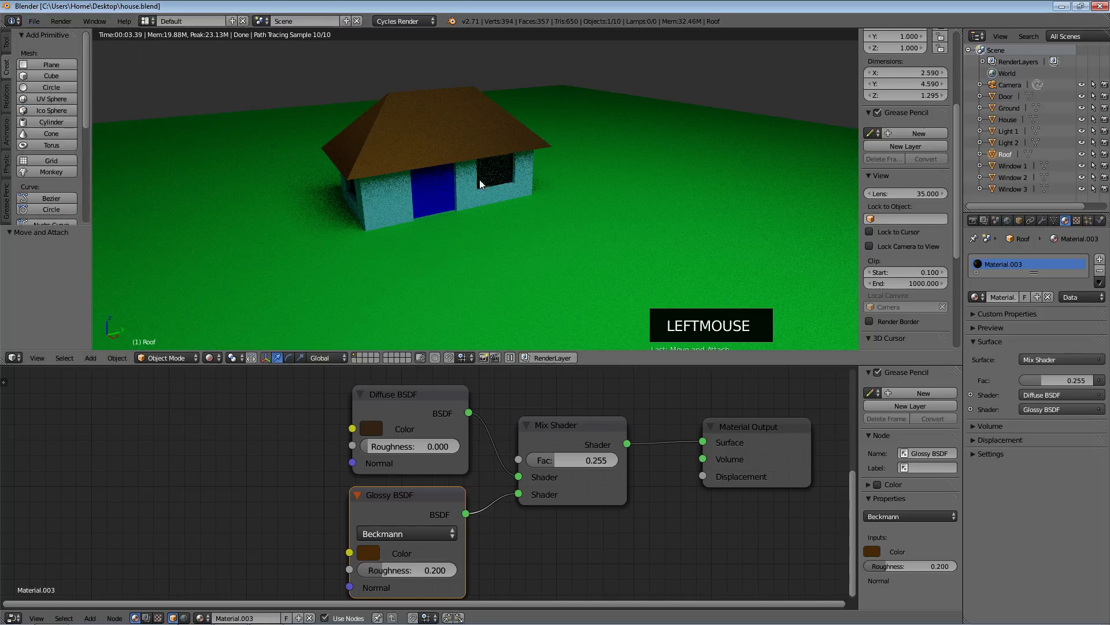